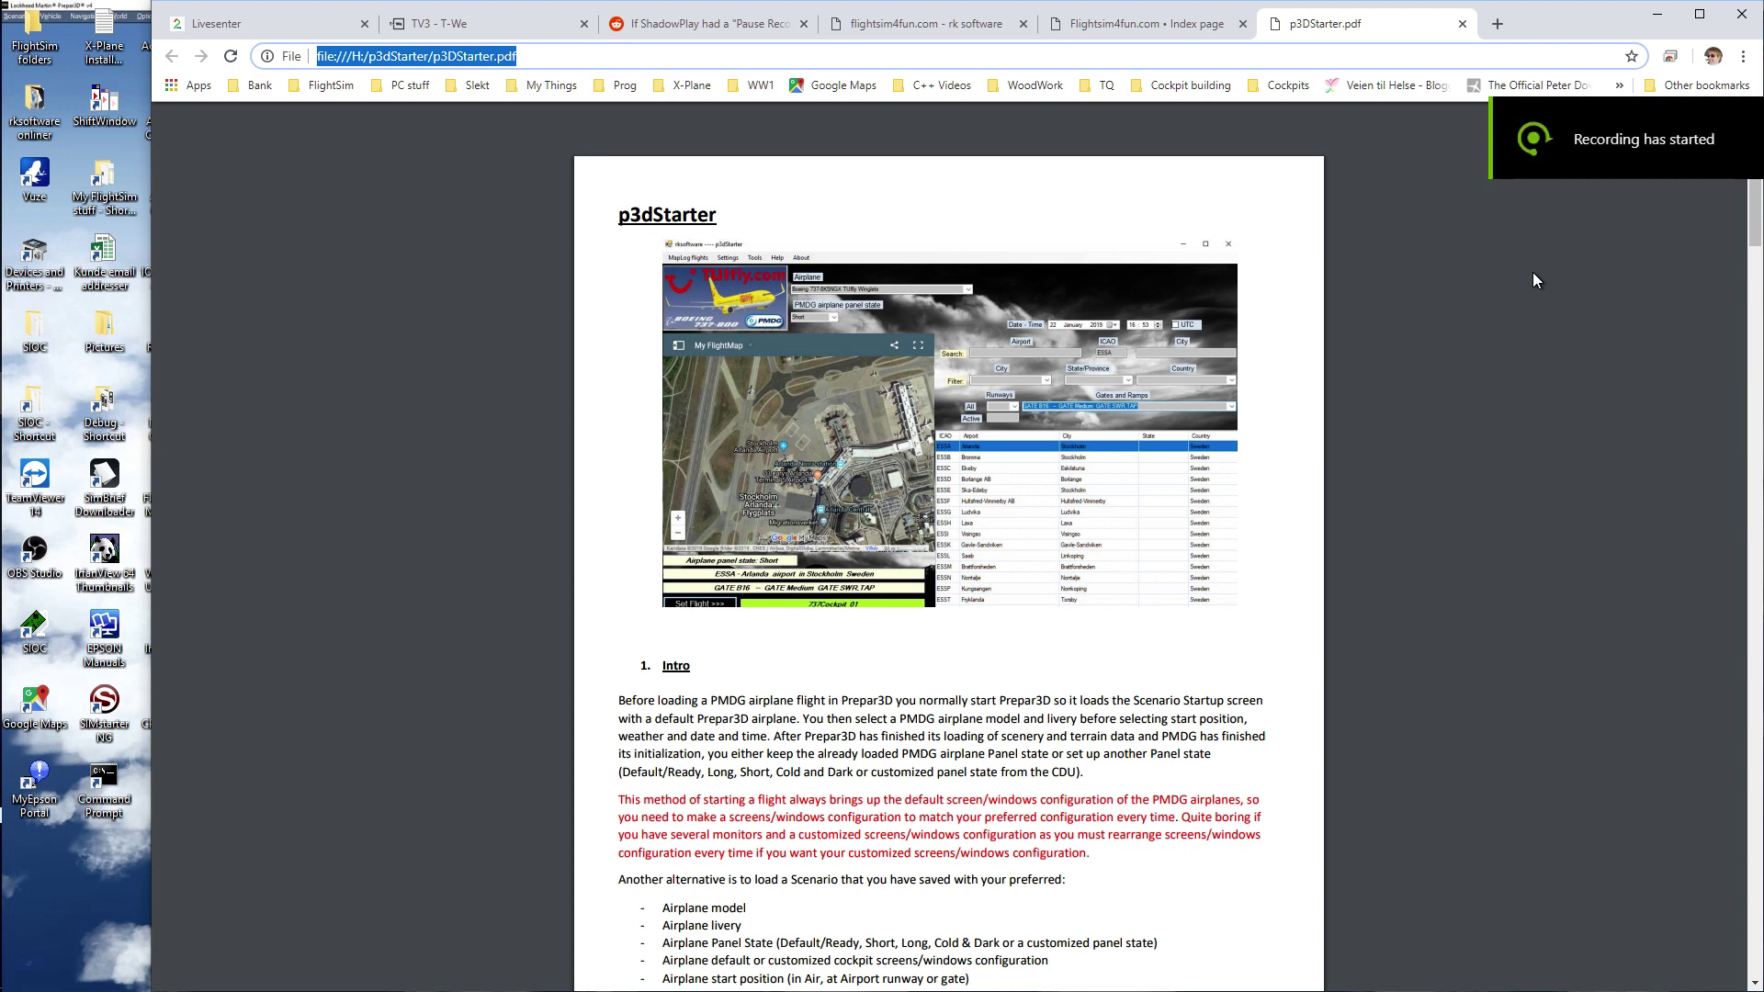
Step: Minimize Chrome and start Prepar3D v4 from the My FlightSim stuff folder
click(1658, 14)
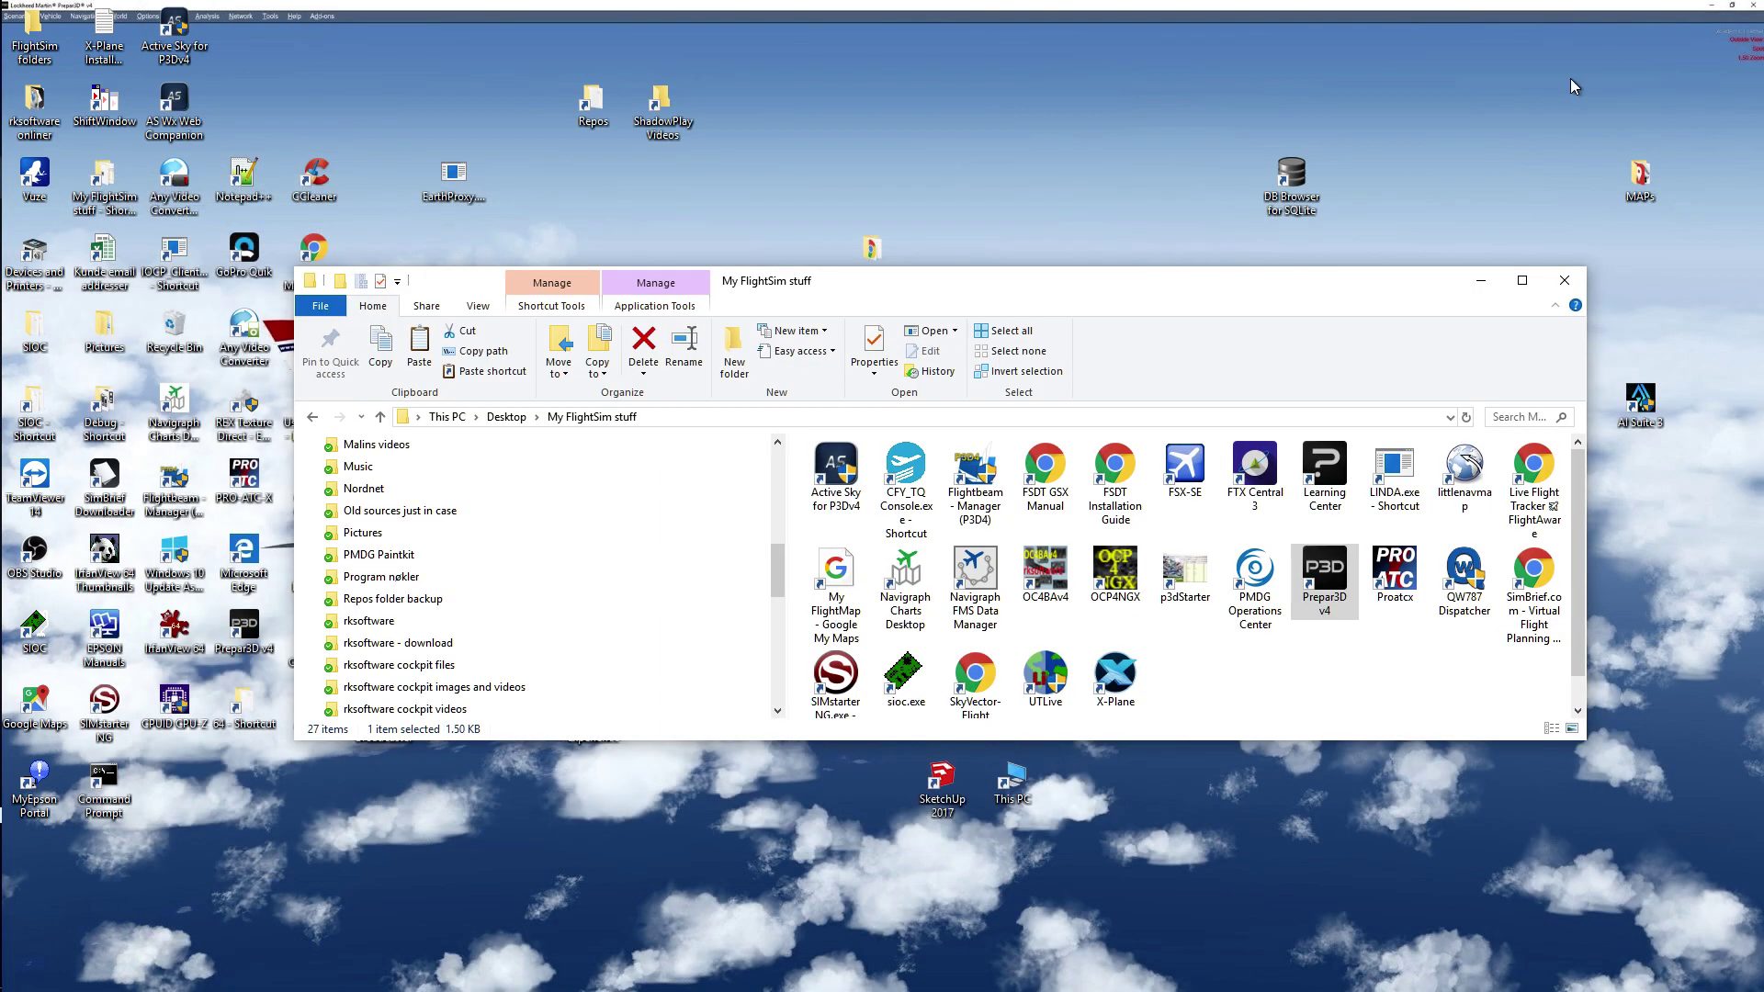
double_click(1329, 578)
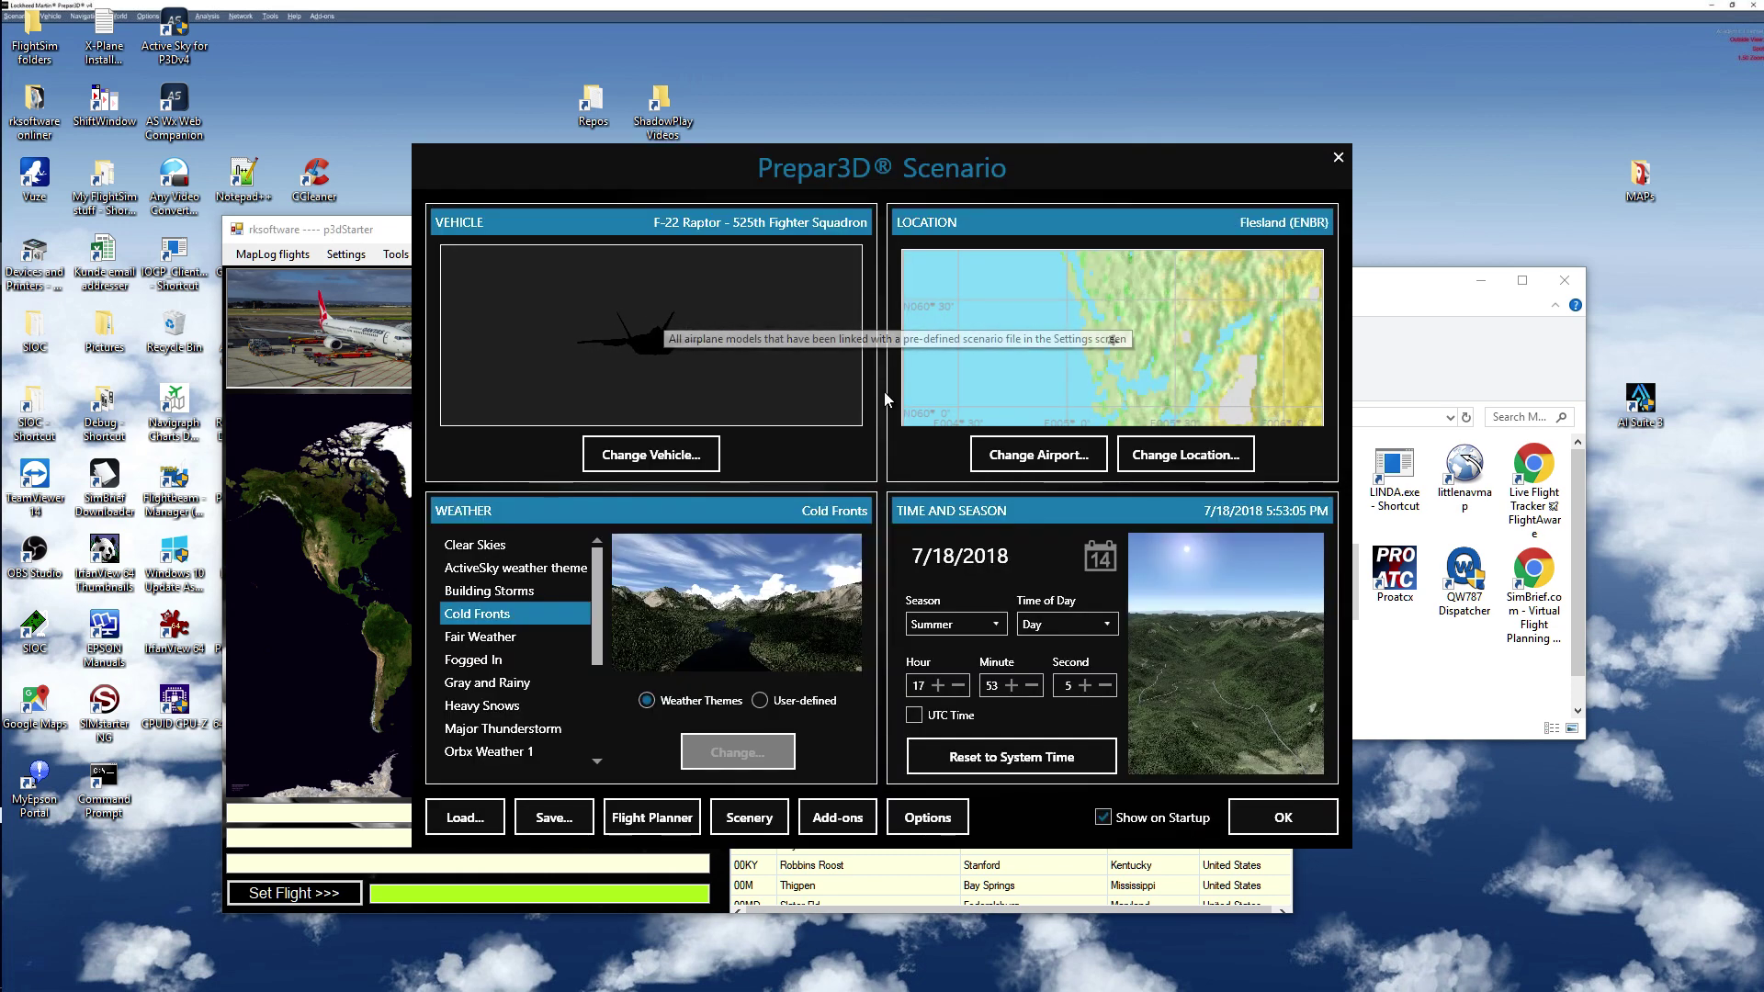
Step: Move the Scenario dialog aside and pick the PMDG 747-46NF Polar Air Cargo in p3dStarter's Airplane list
drag(659, 151, 1259, 207)
drag(755, 237, 574, 204)
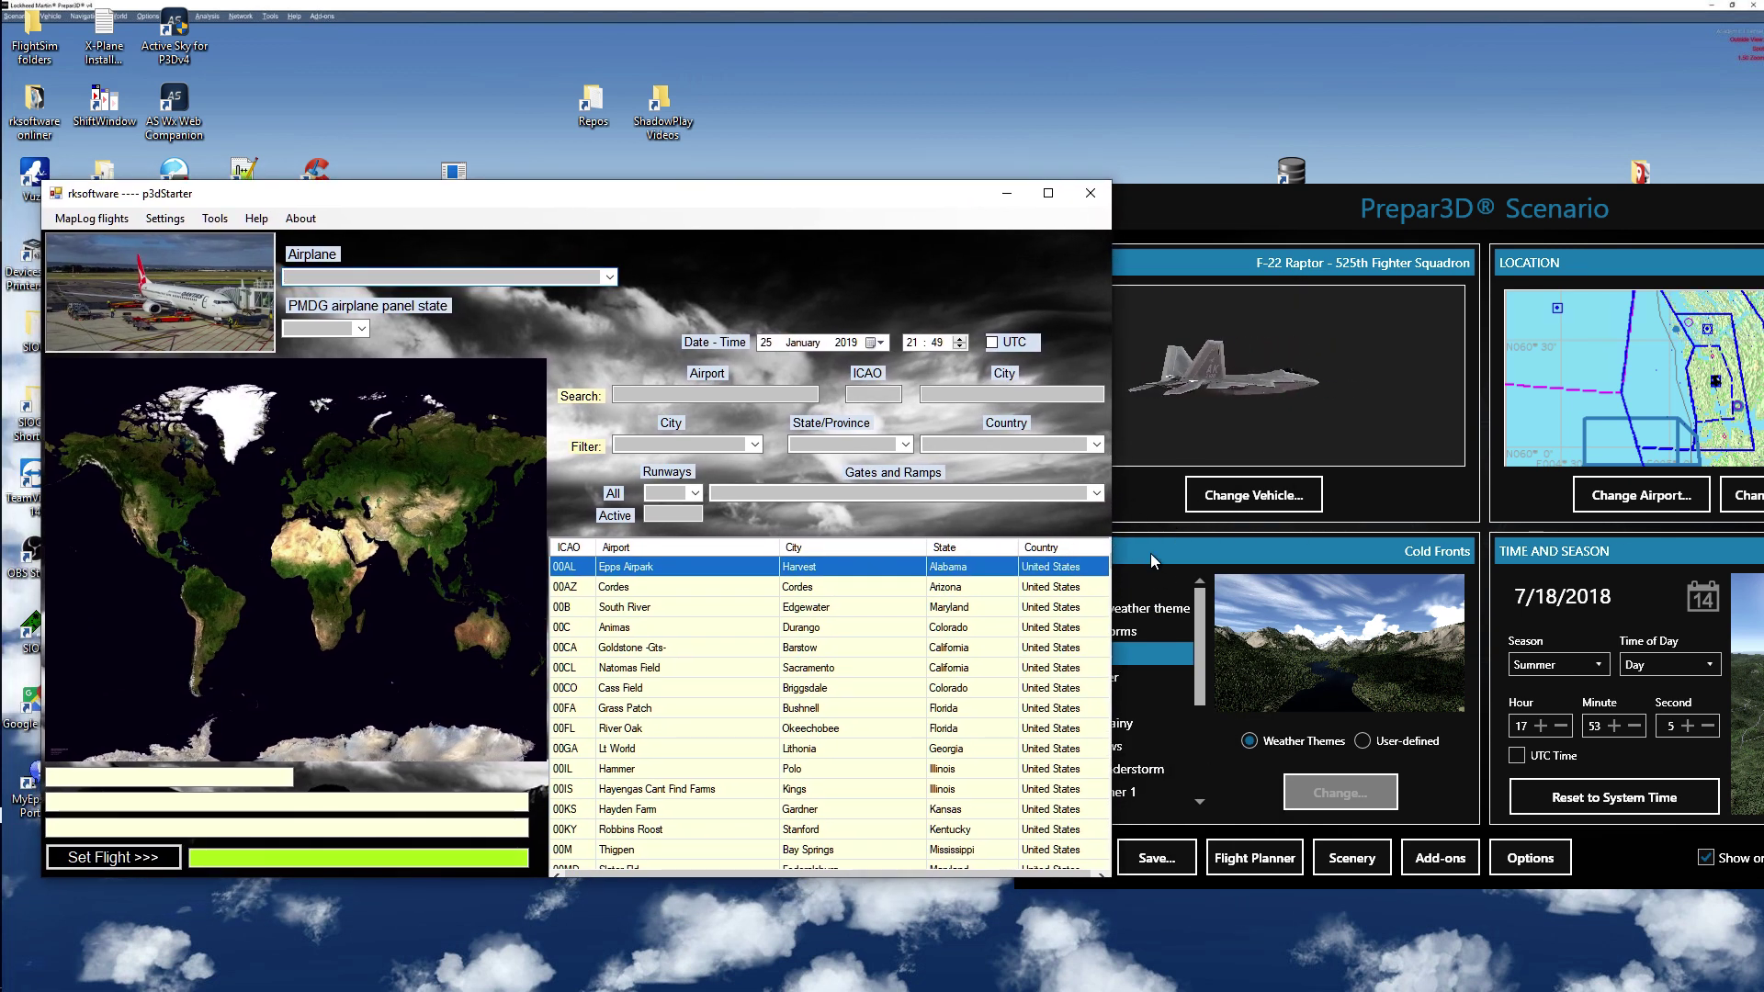
click(610, 277)
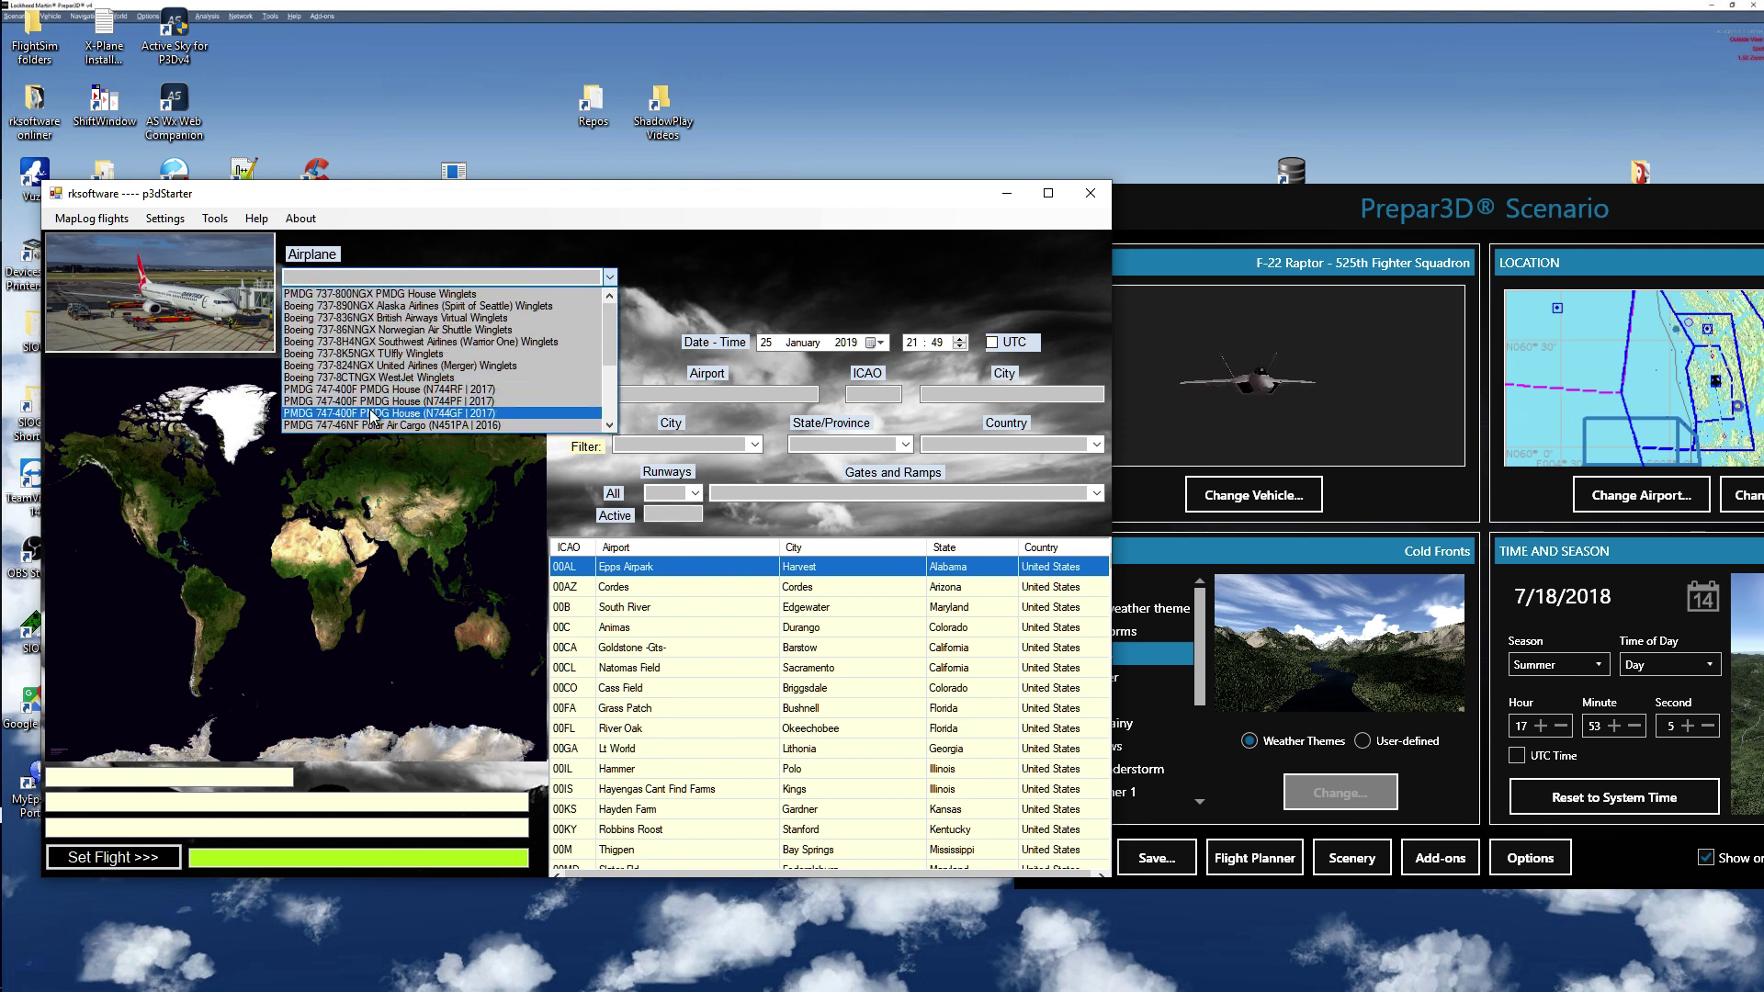
scroll(369, 415, down, 4)
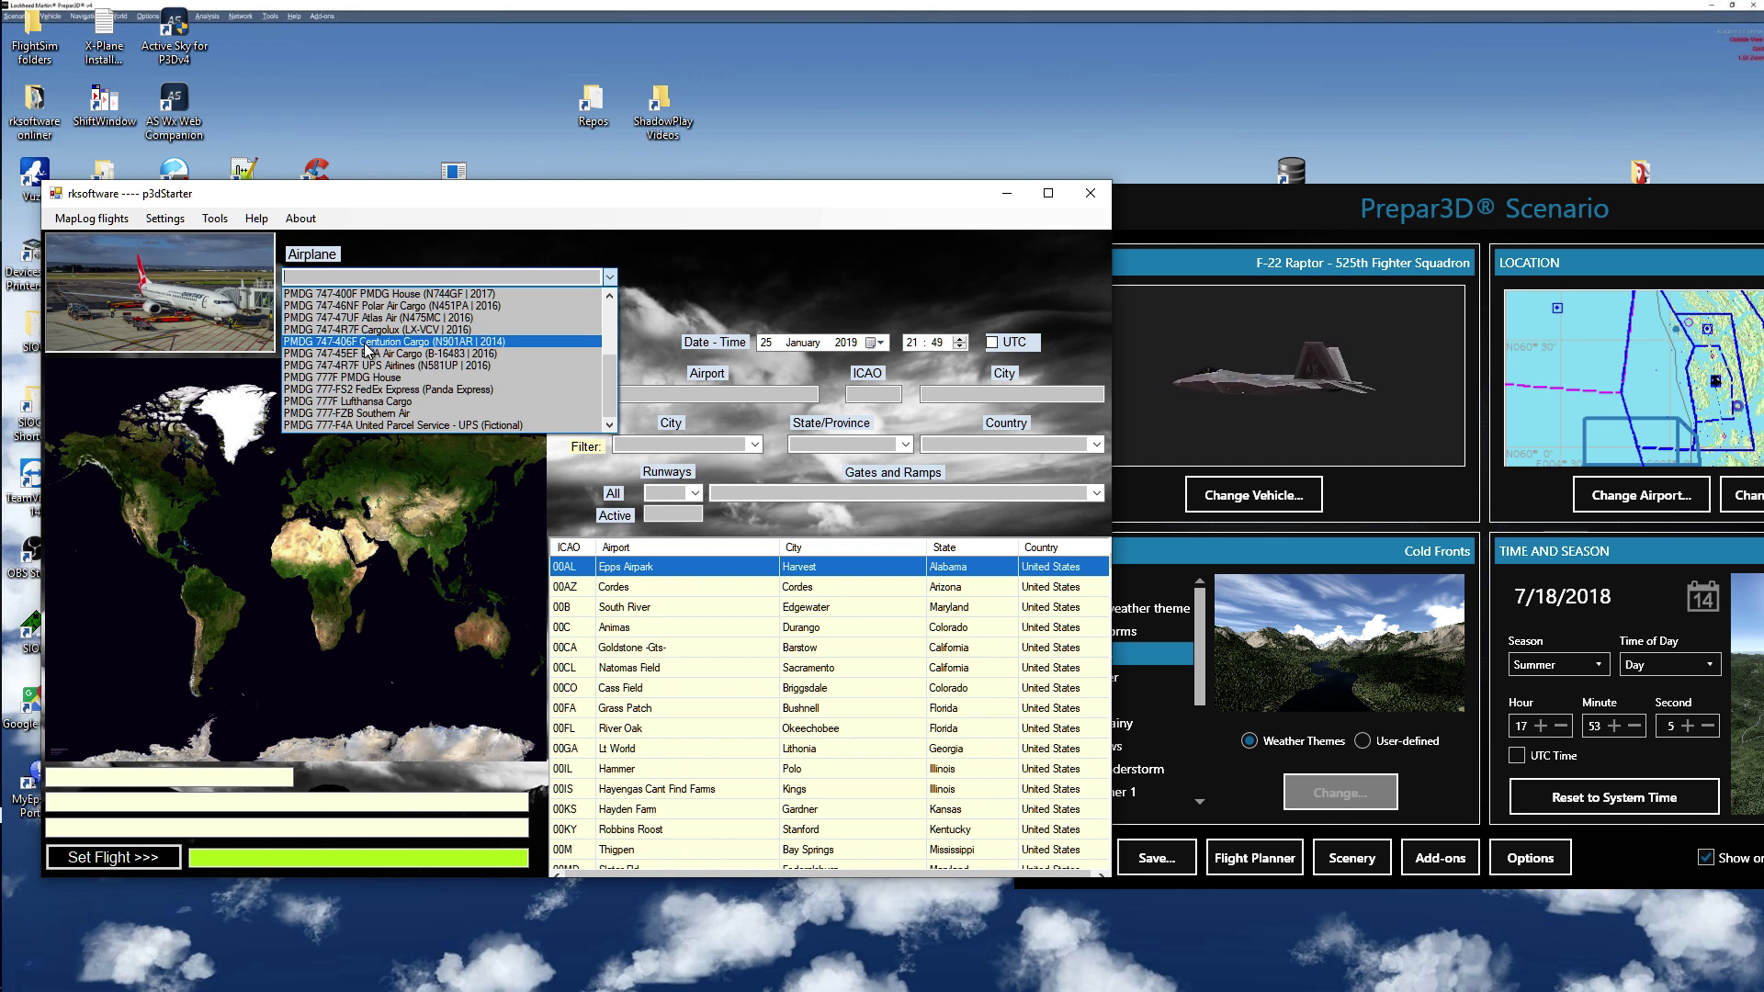
click(366, 341)
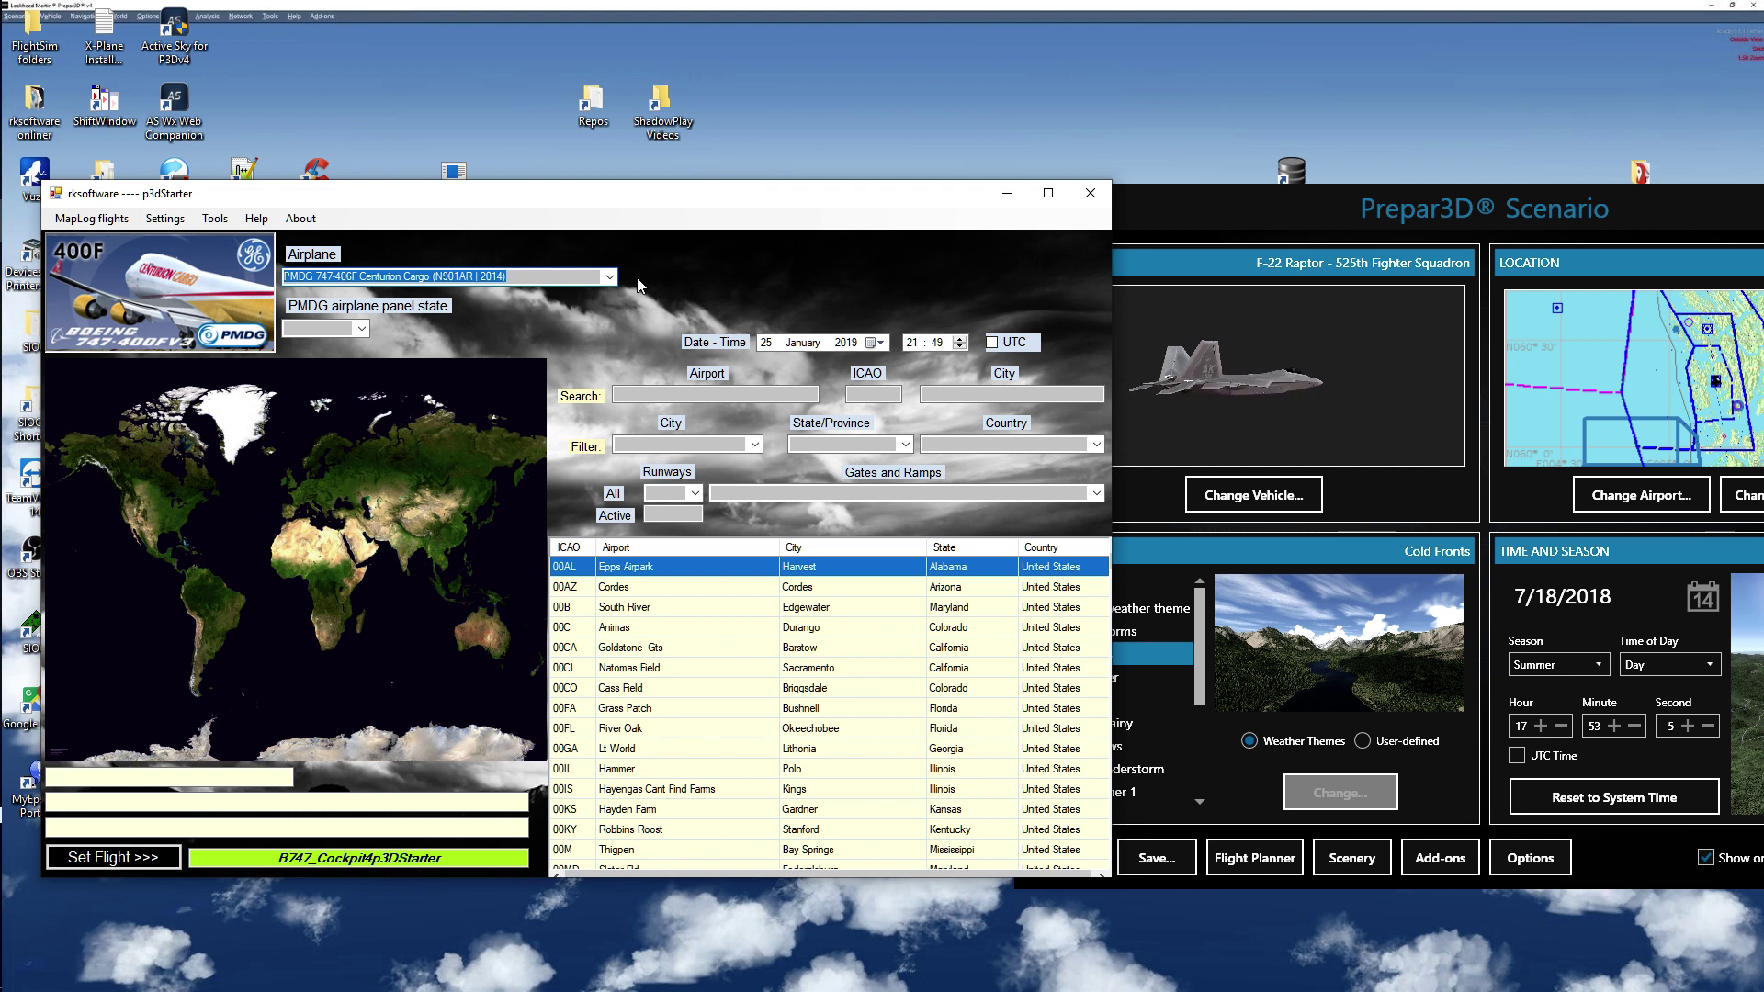
key(Down)
key(Down)
key(Down)
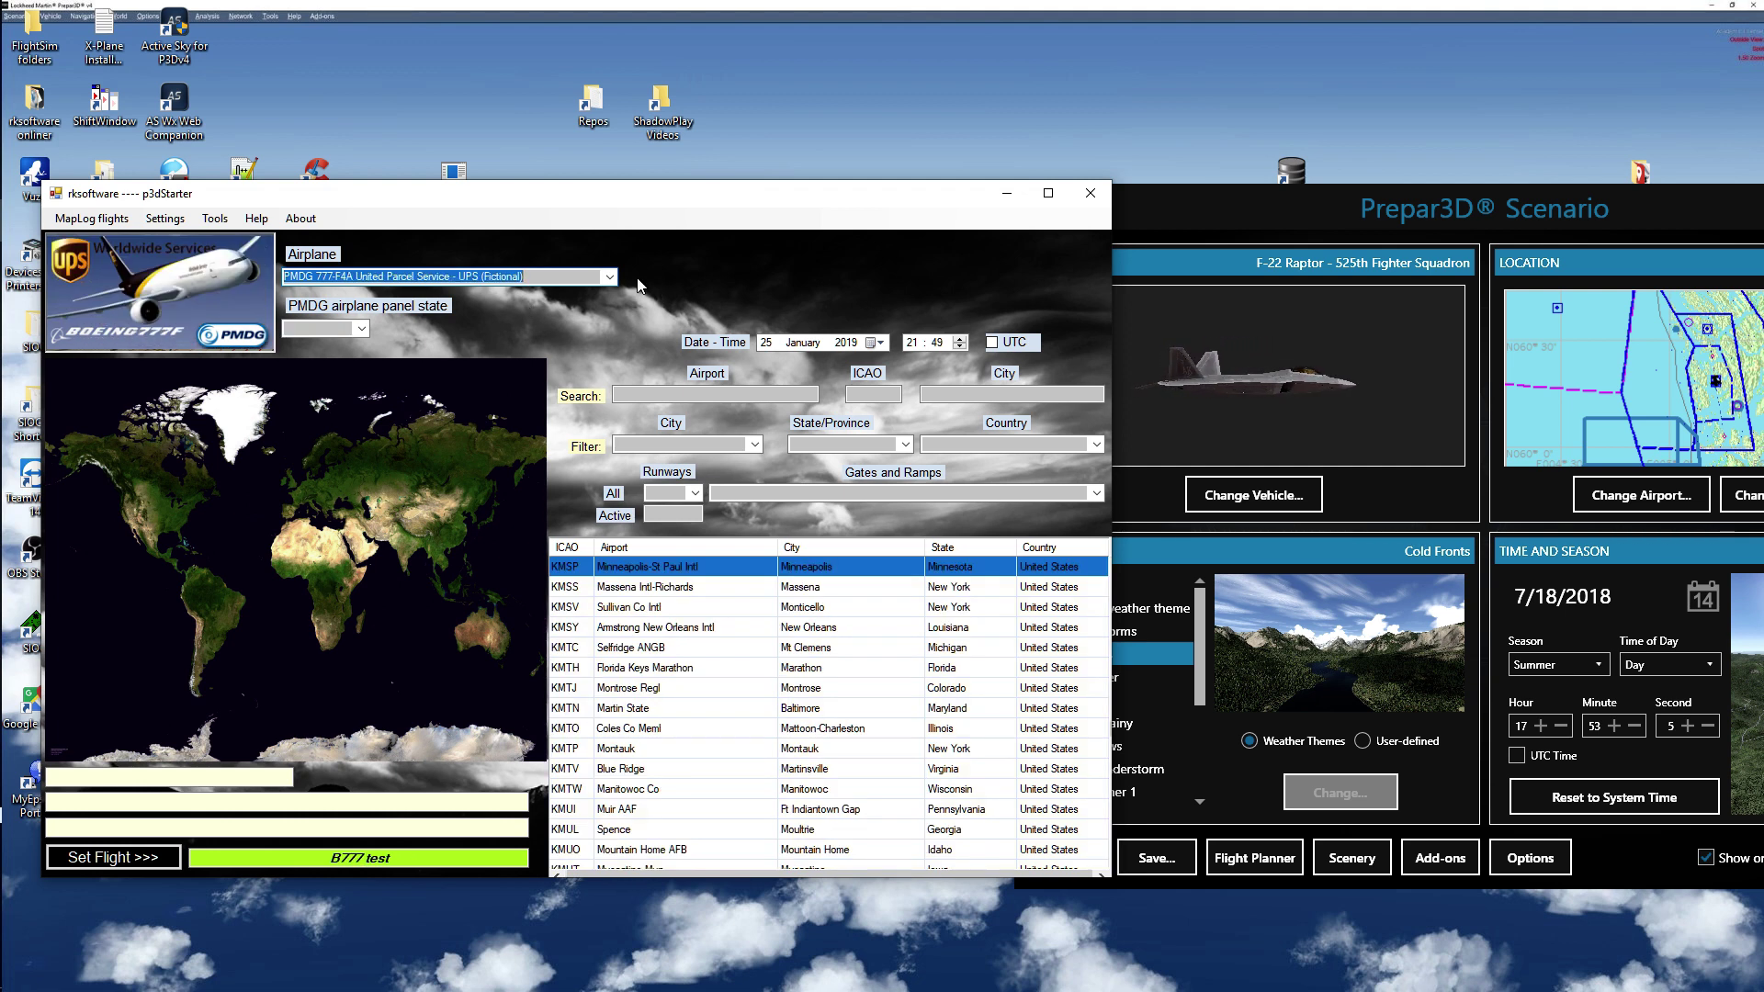
key(Down)
key(Down)
key(Down)
key(Down)
key(Down)
key(Down)
key(Down)
key(Down)
key(Down)
key(Down)
key(Down)
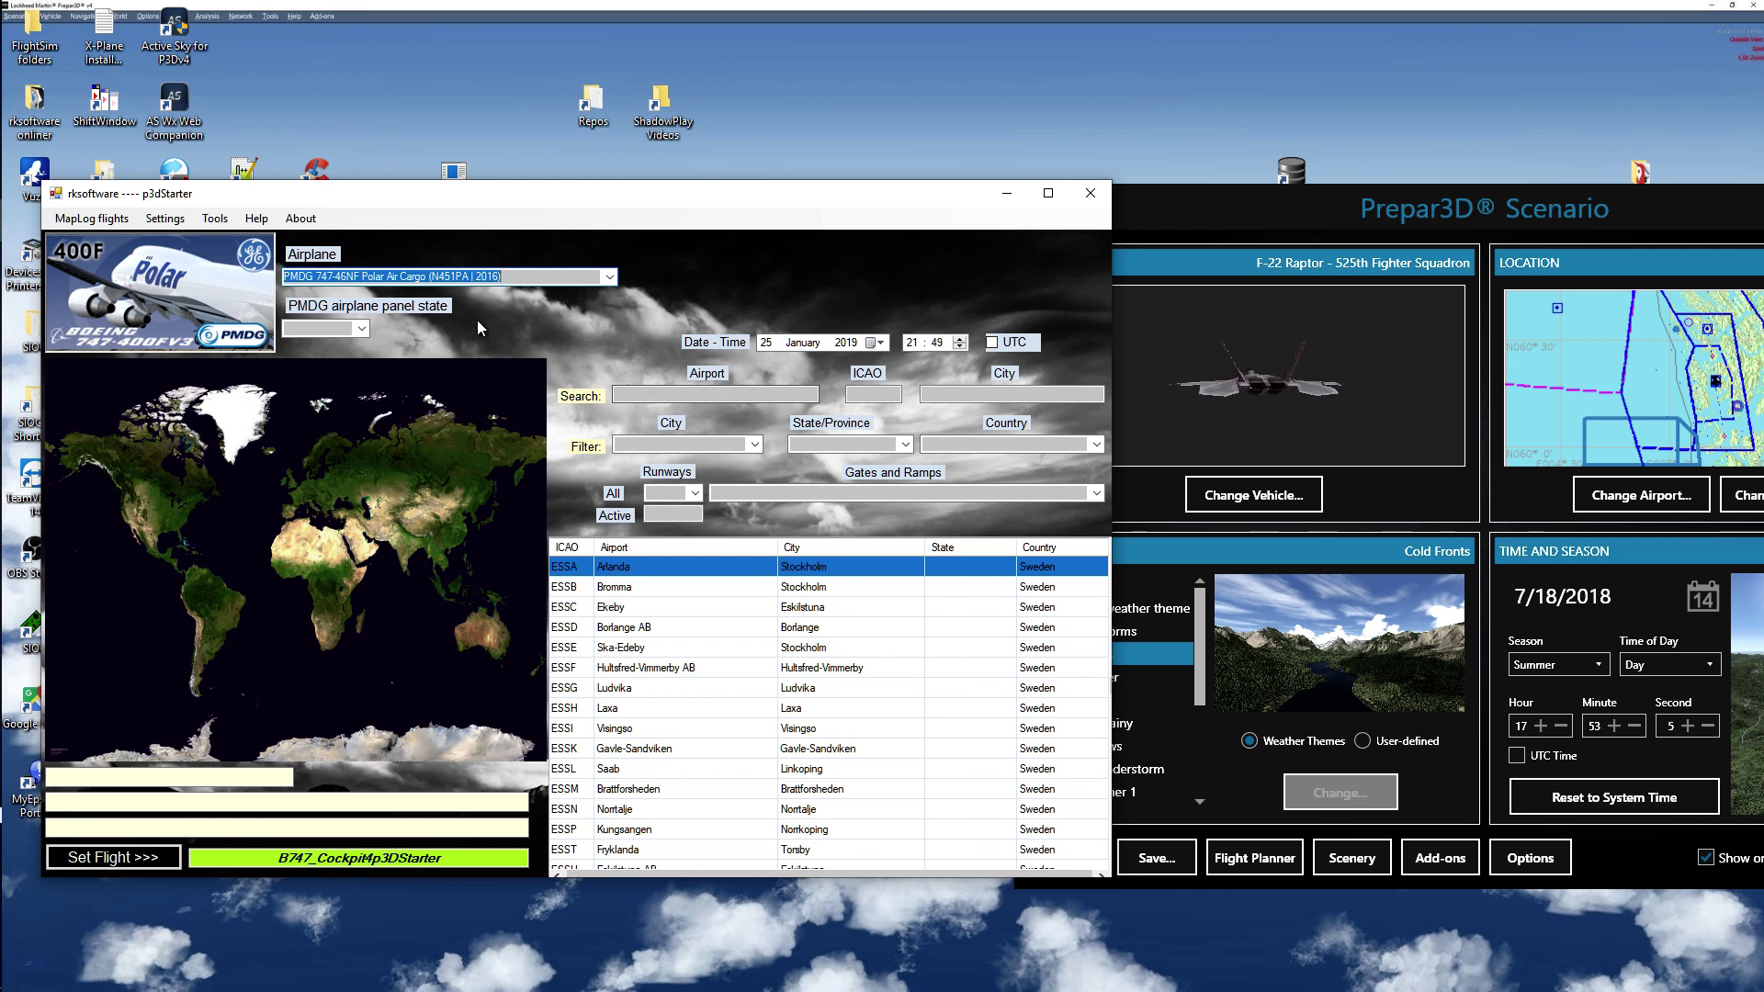
Step: Set the panel state to Short, the airport ICAO to ESSA, and the departure hour to 16
click(362, 328)
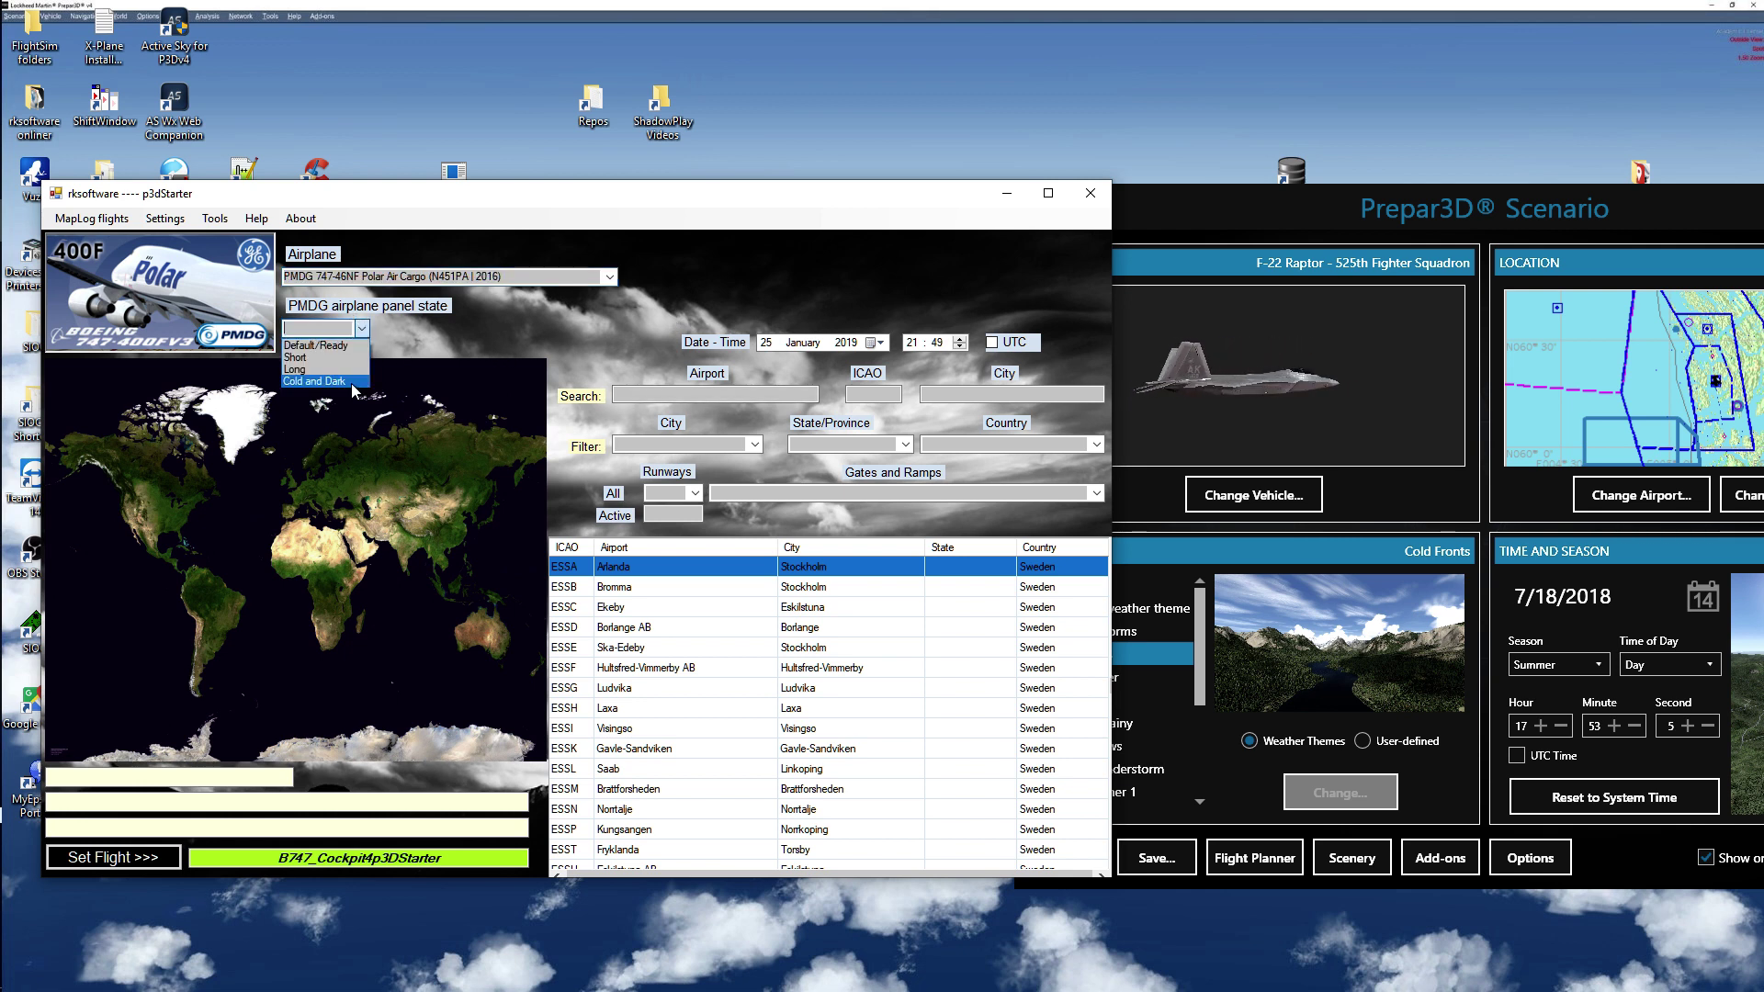
click(308, 359)
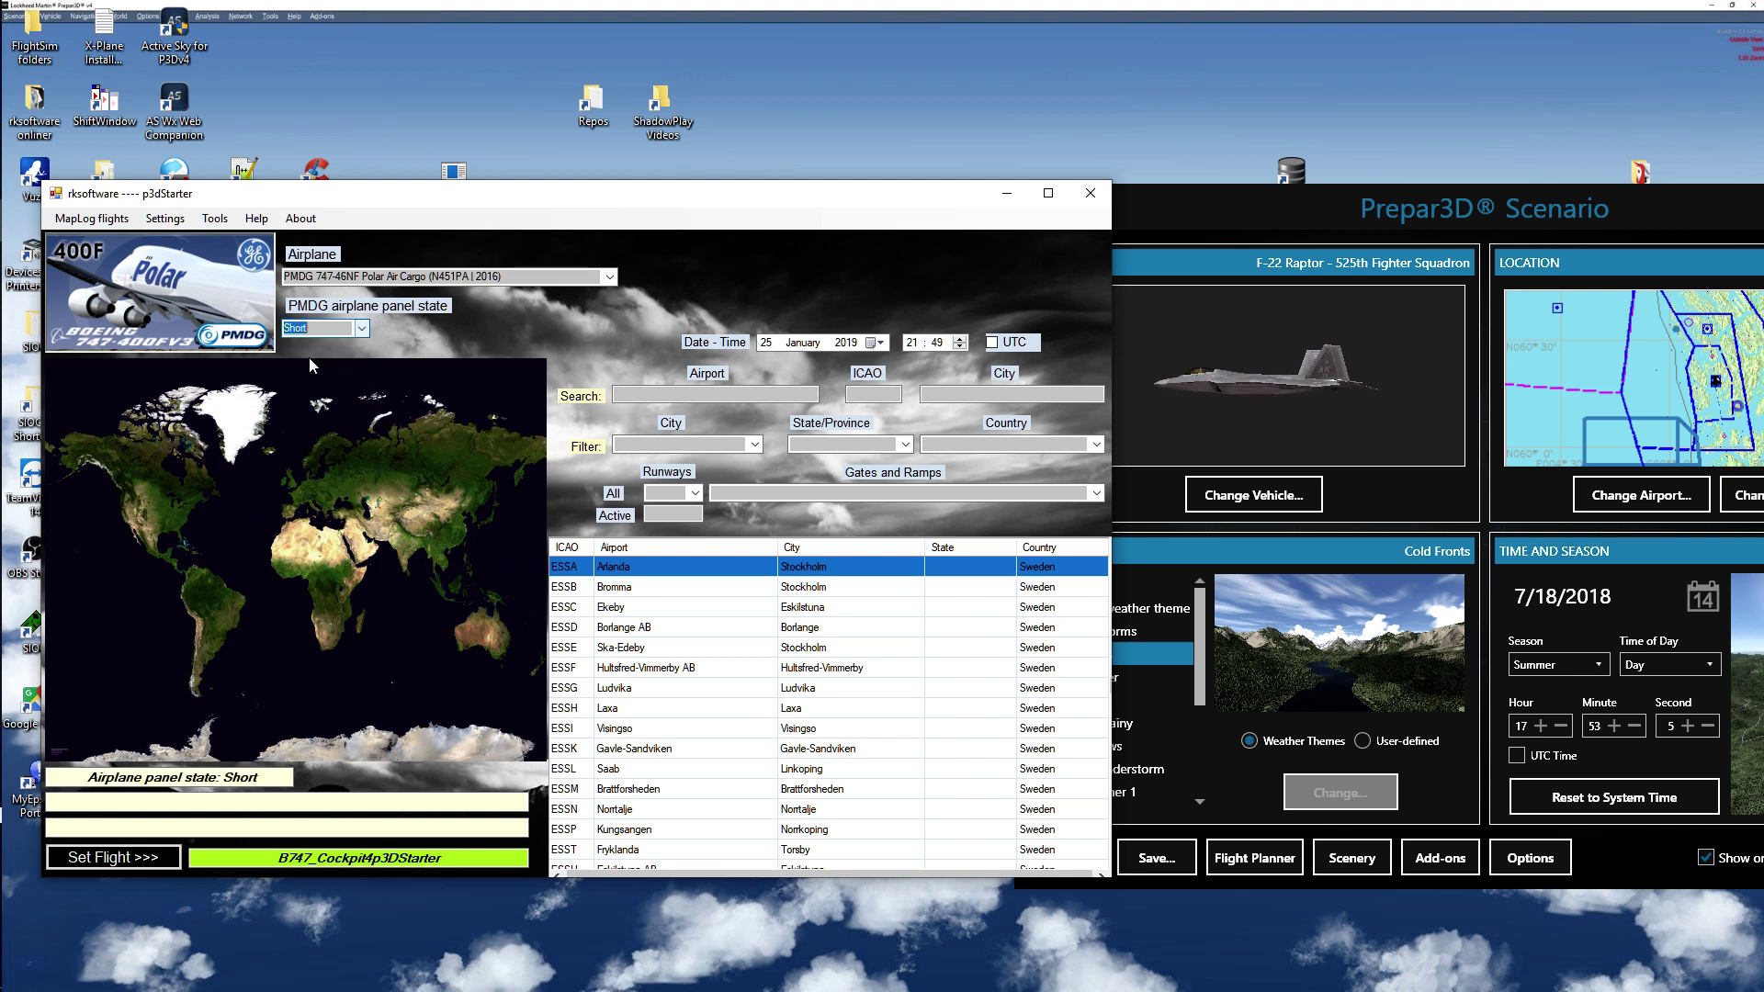
click(863, 395)
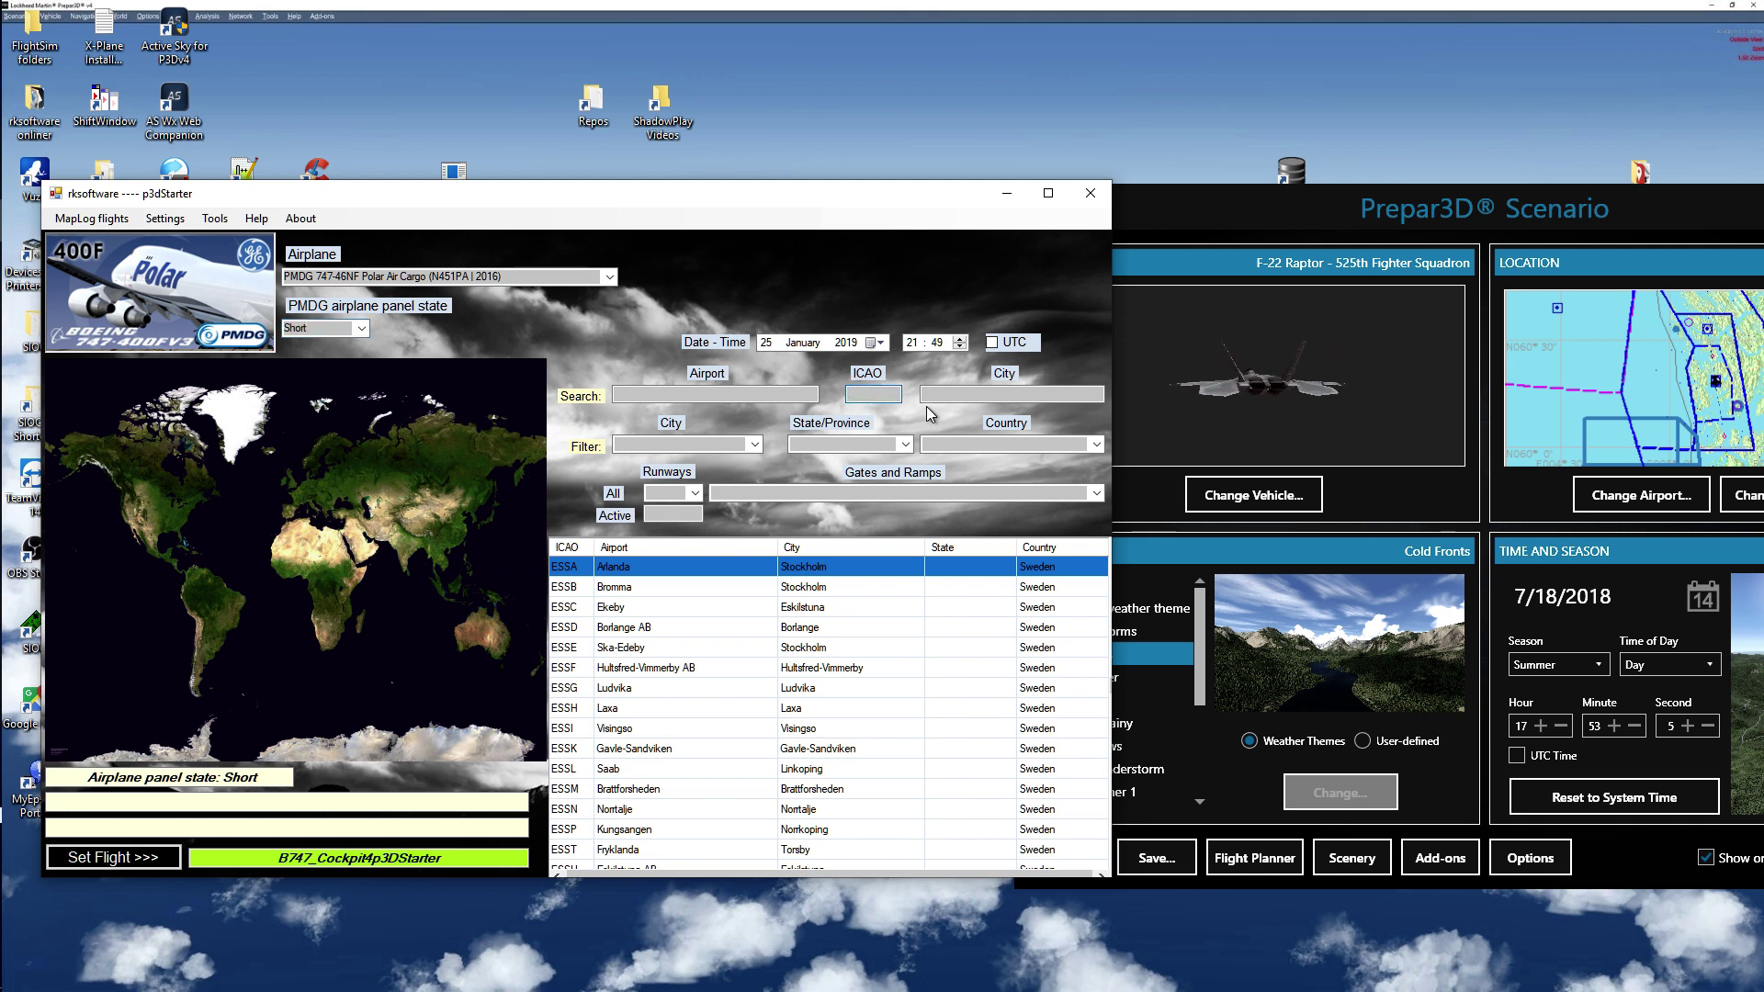
text(ESSA)
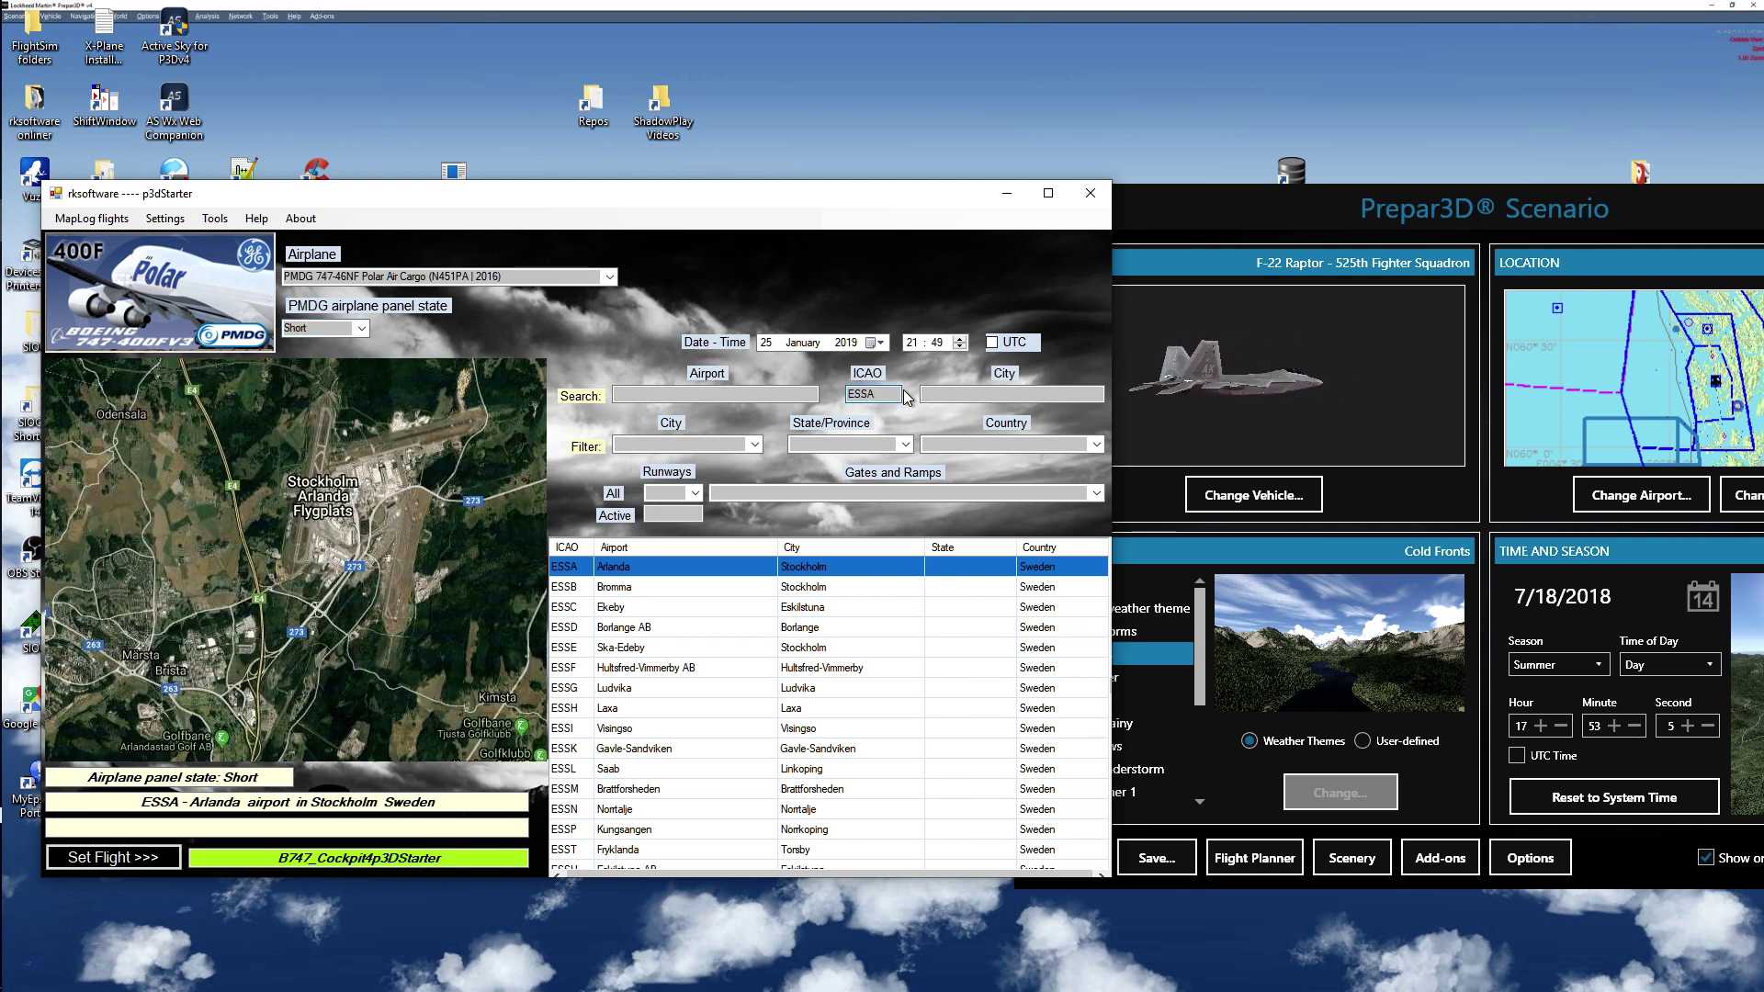
click(920, 345)
click(960, 347)
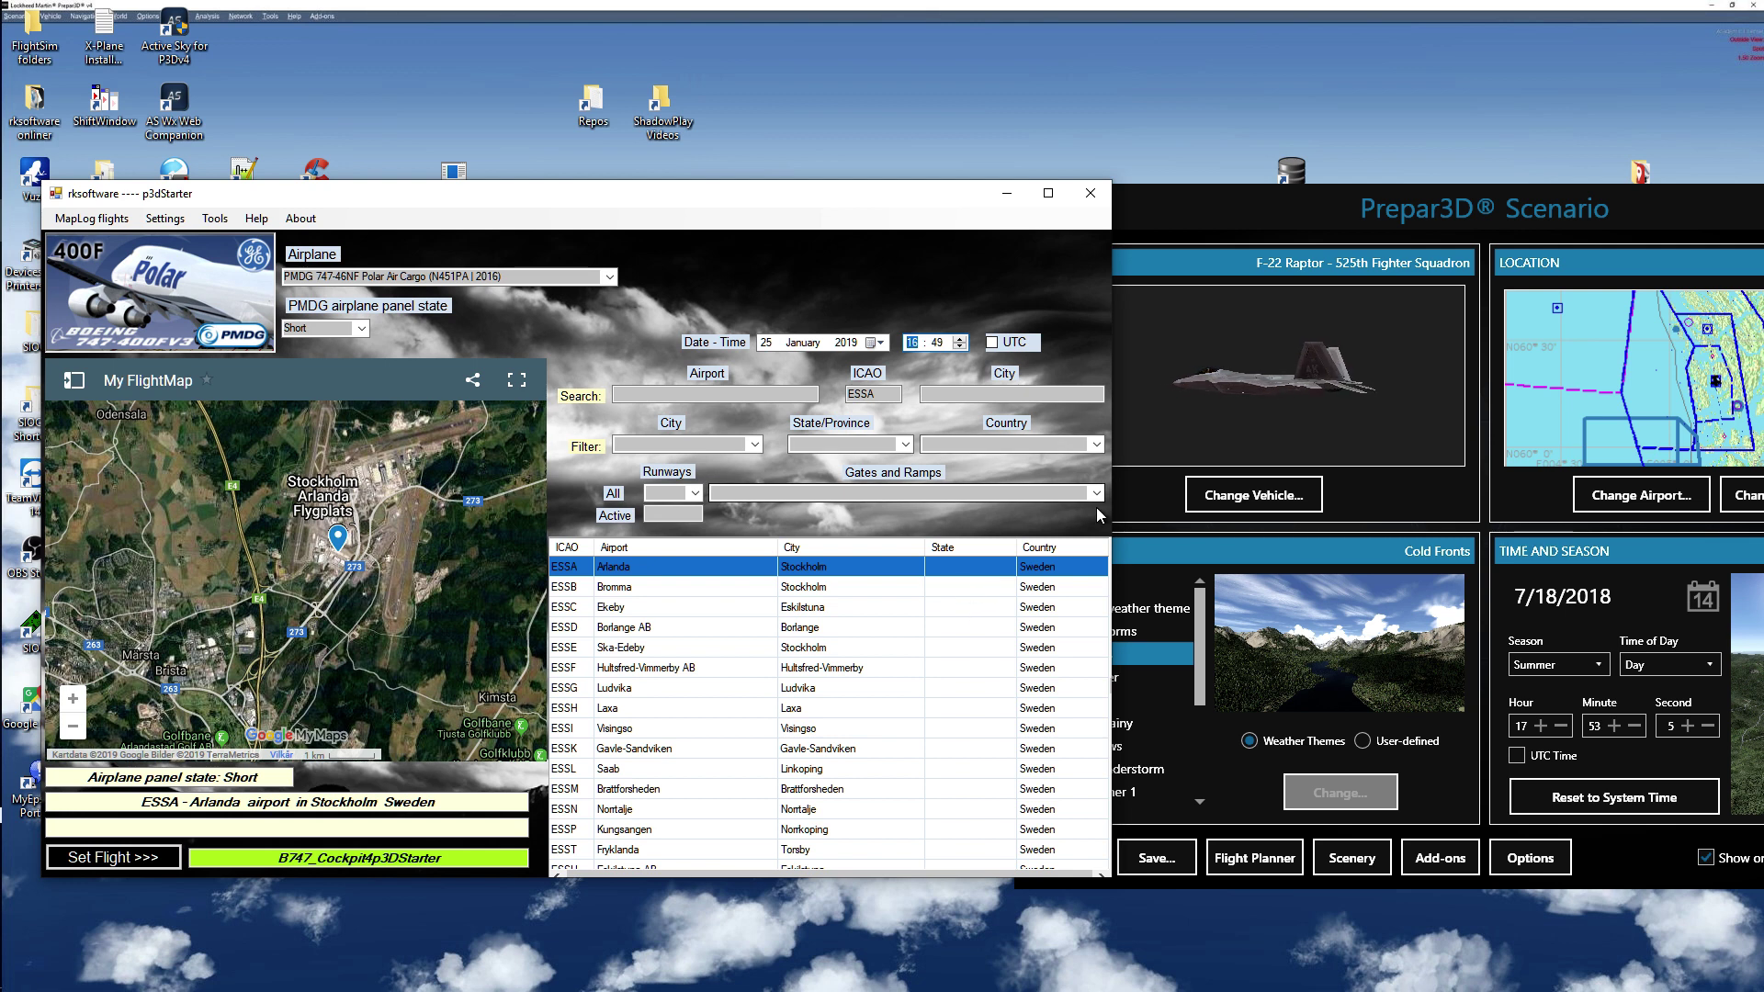
Step: Choose GATE R7 – RAMP Cargo from the Gates and Ramps list as the start position
click(1097, 493)
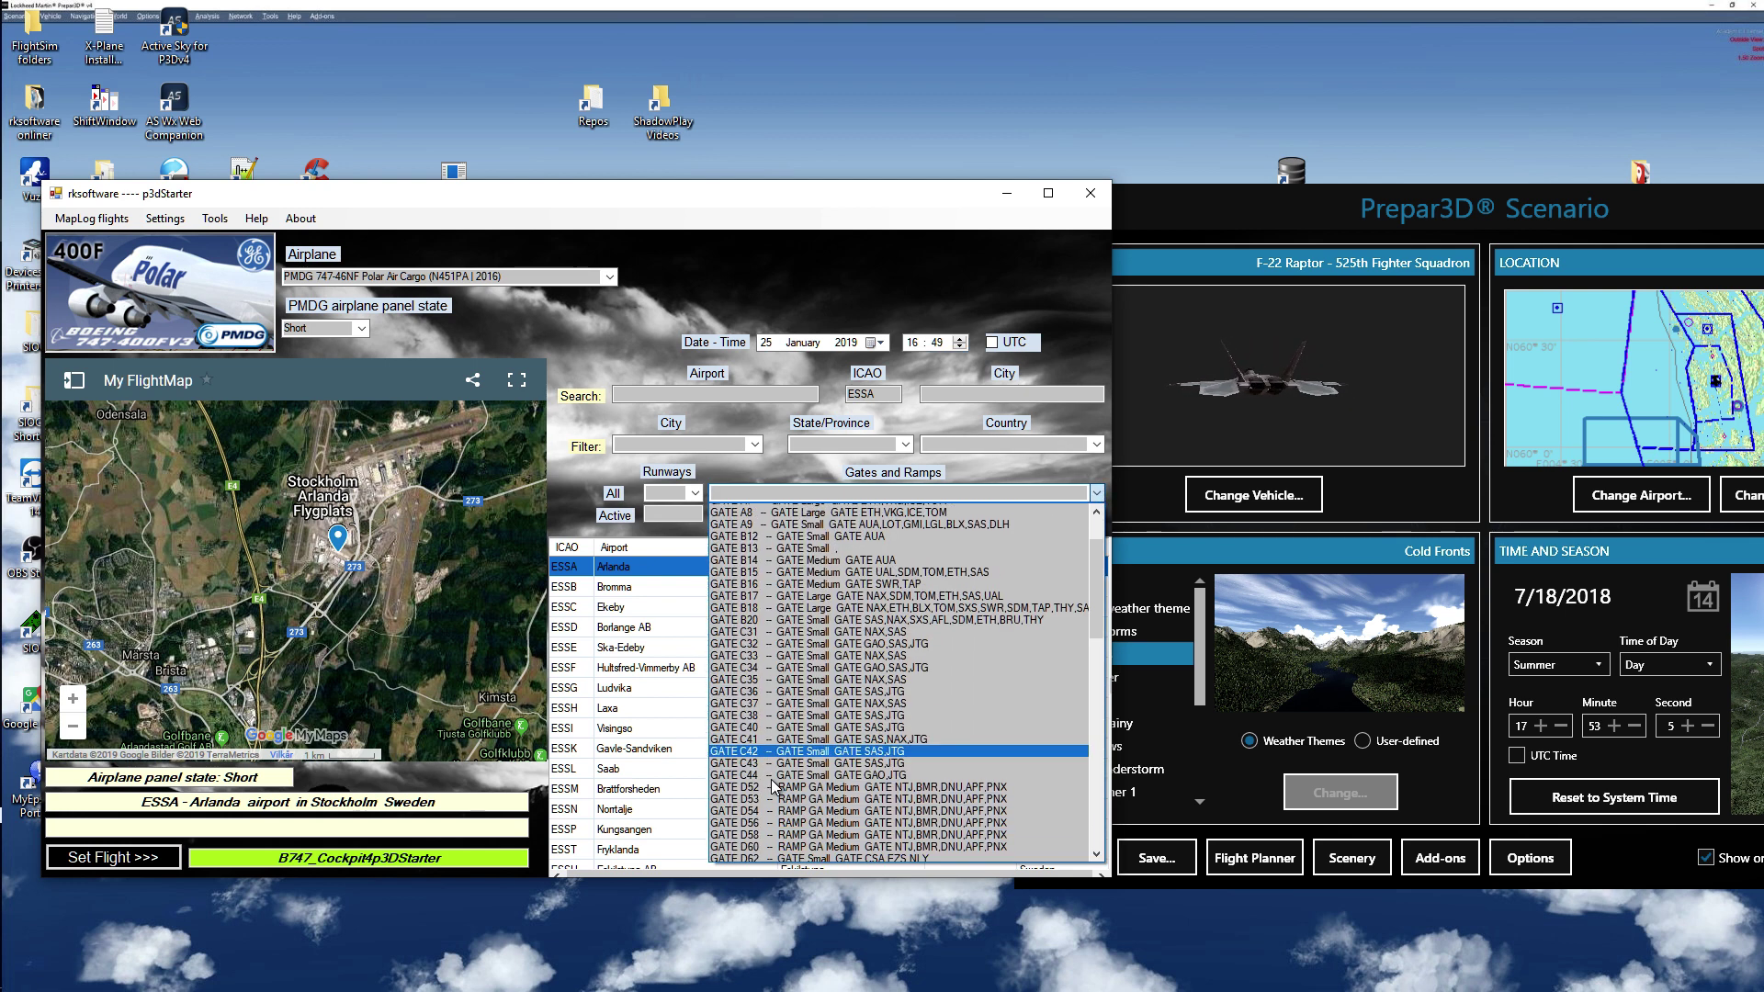
scroll(776, 788, down, 4)
scroll(821, 803, down, 1)
scroll(820, 804, down, 4)
scroll(812, 805, down, 5)
scroll(813, 805, down, 5)
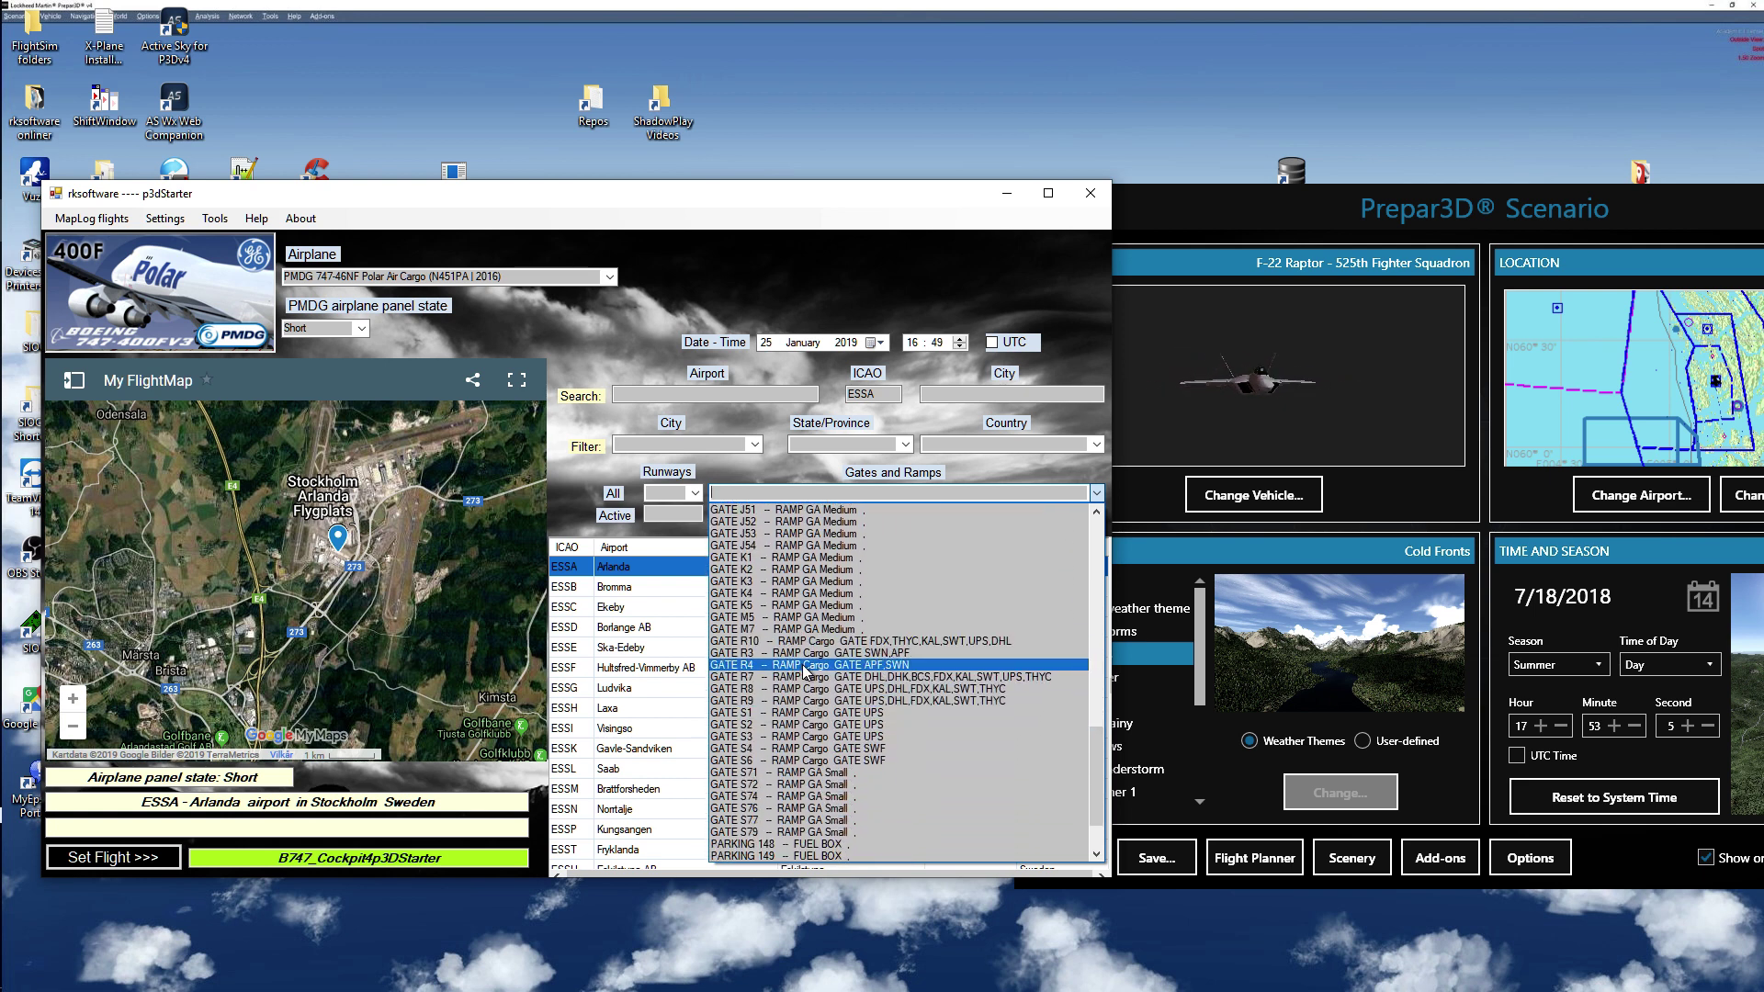
click(825, 682)
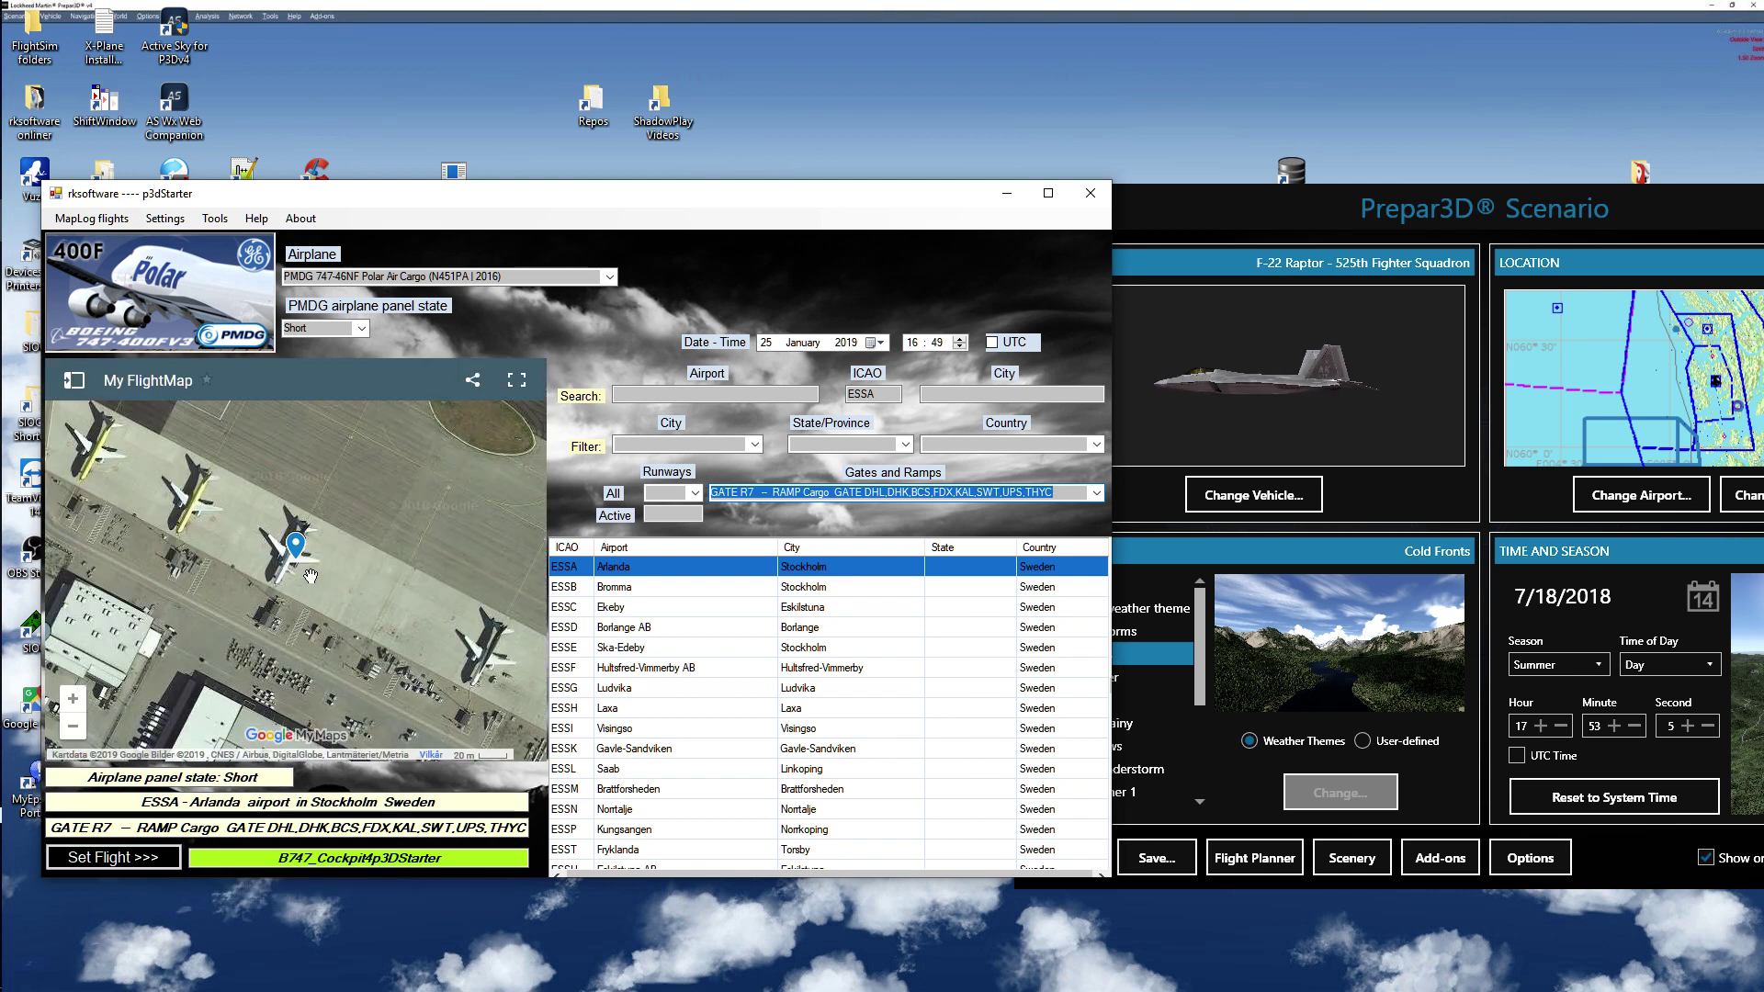
Step: Send the setup with Set Flight and load B747_Cockpit4p3DStarter, sorting scenarios newest first
click(109, 861)
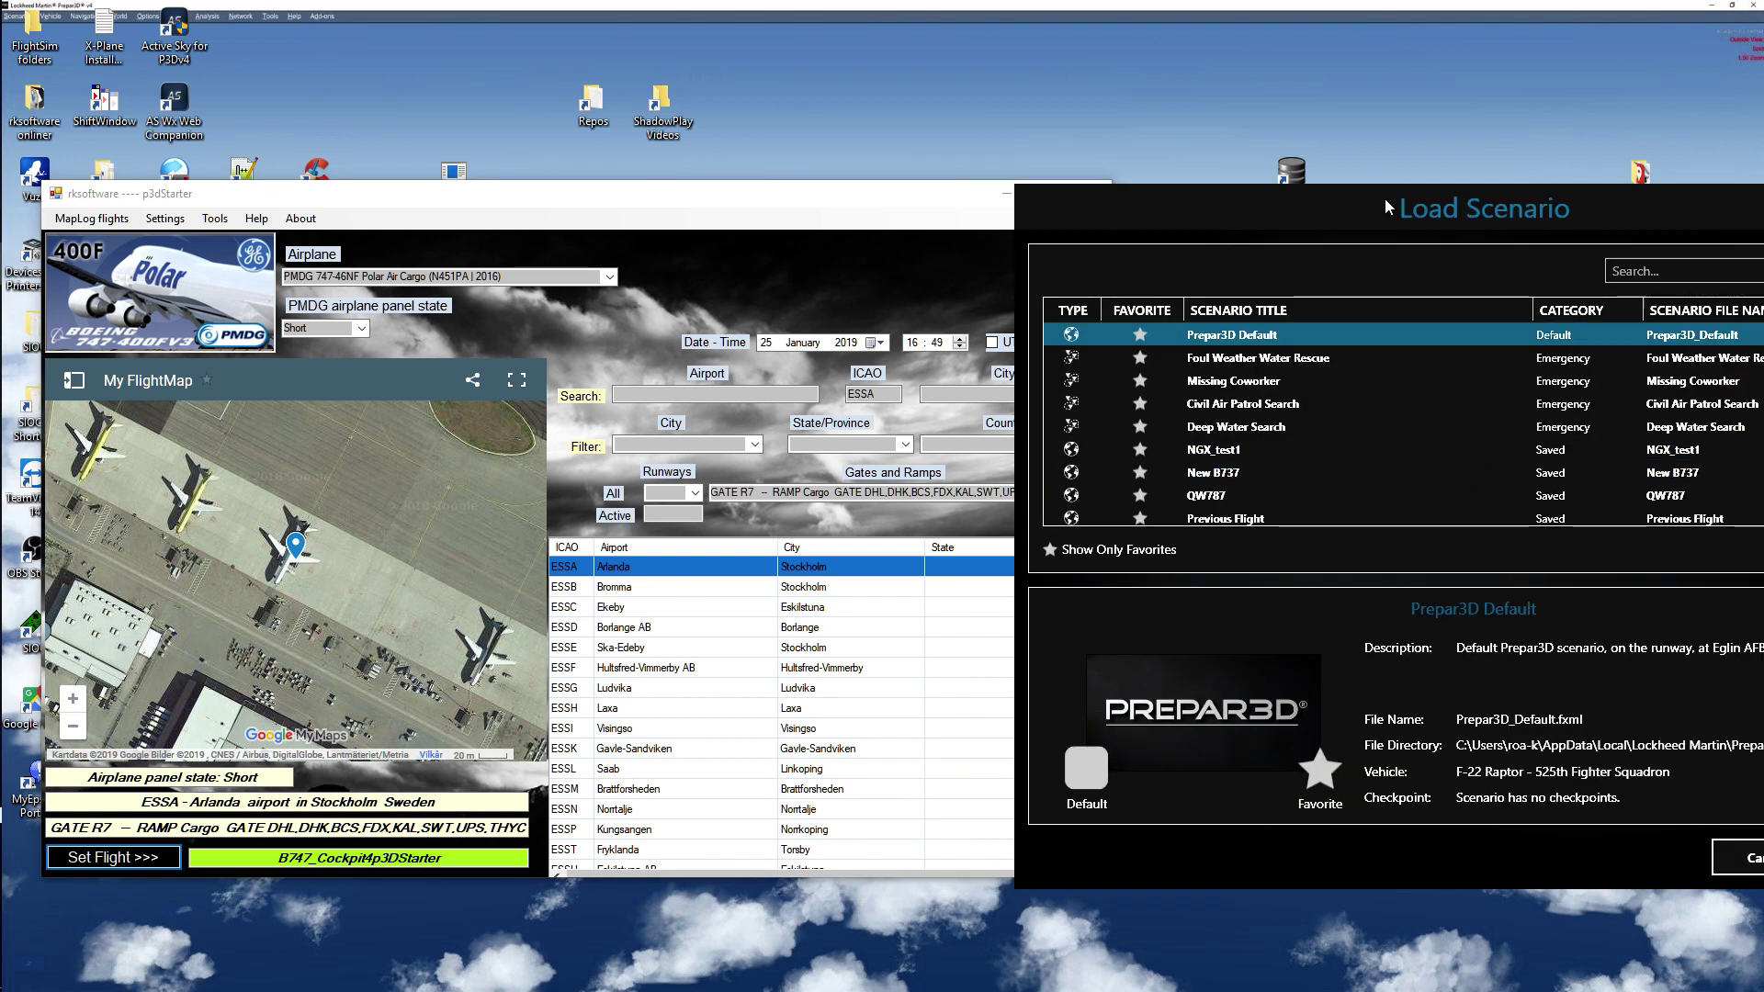
drag(1378, 208, 1099, 199)
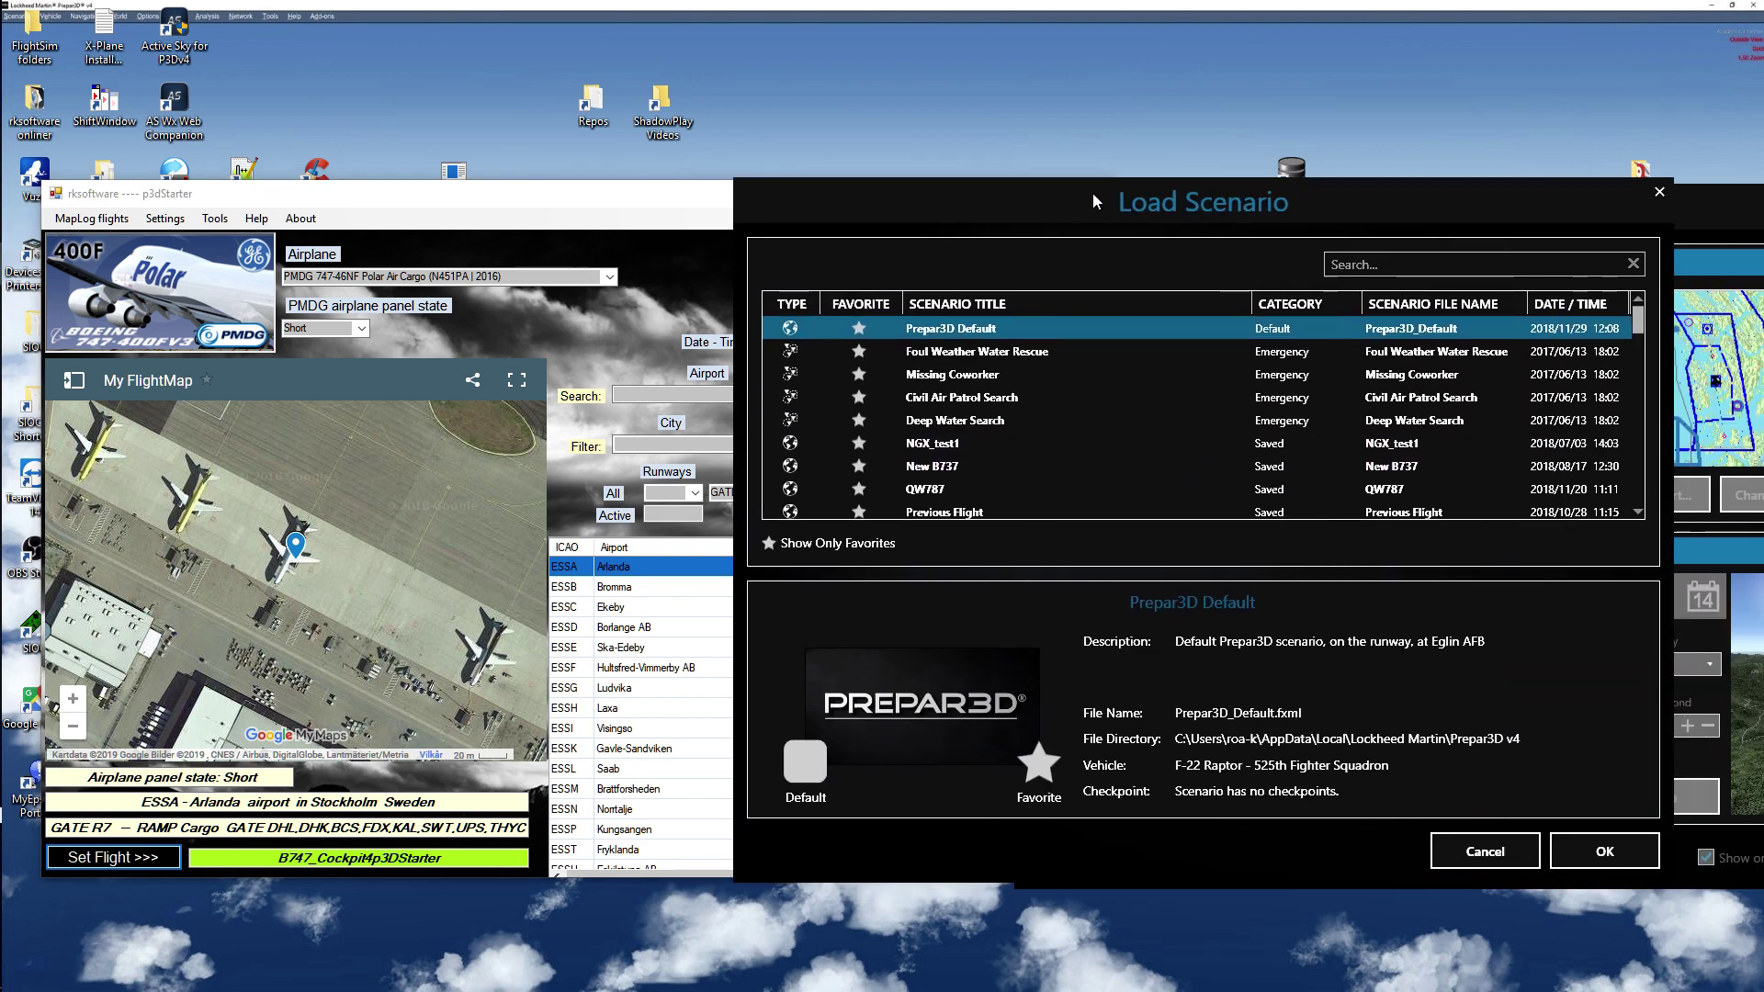
click(1570, 305)
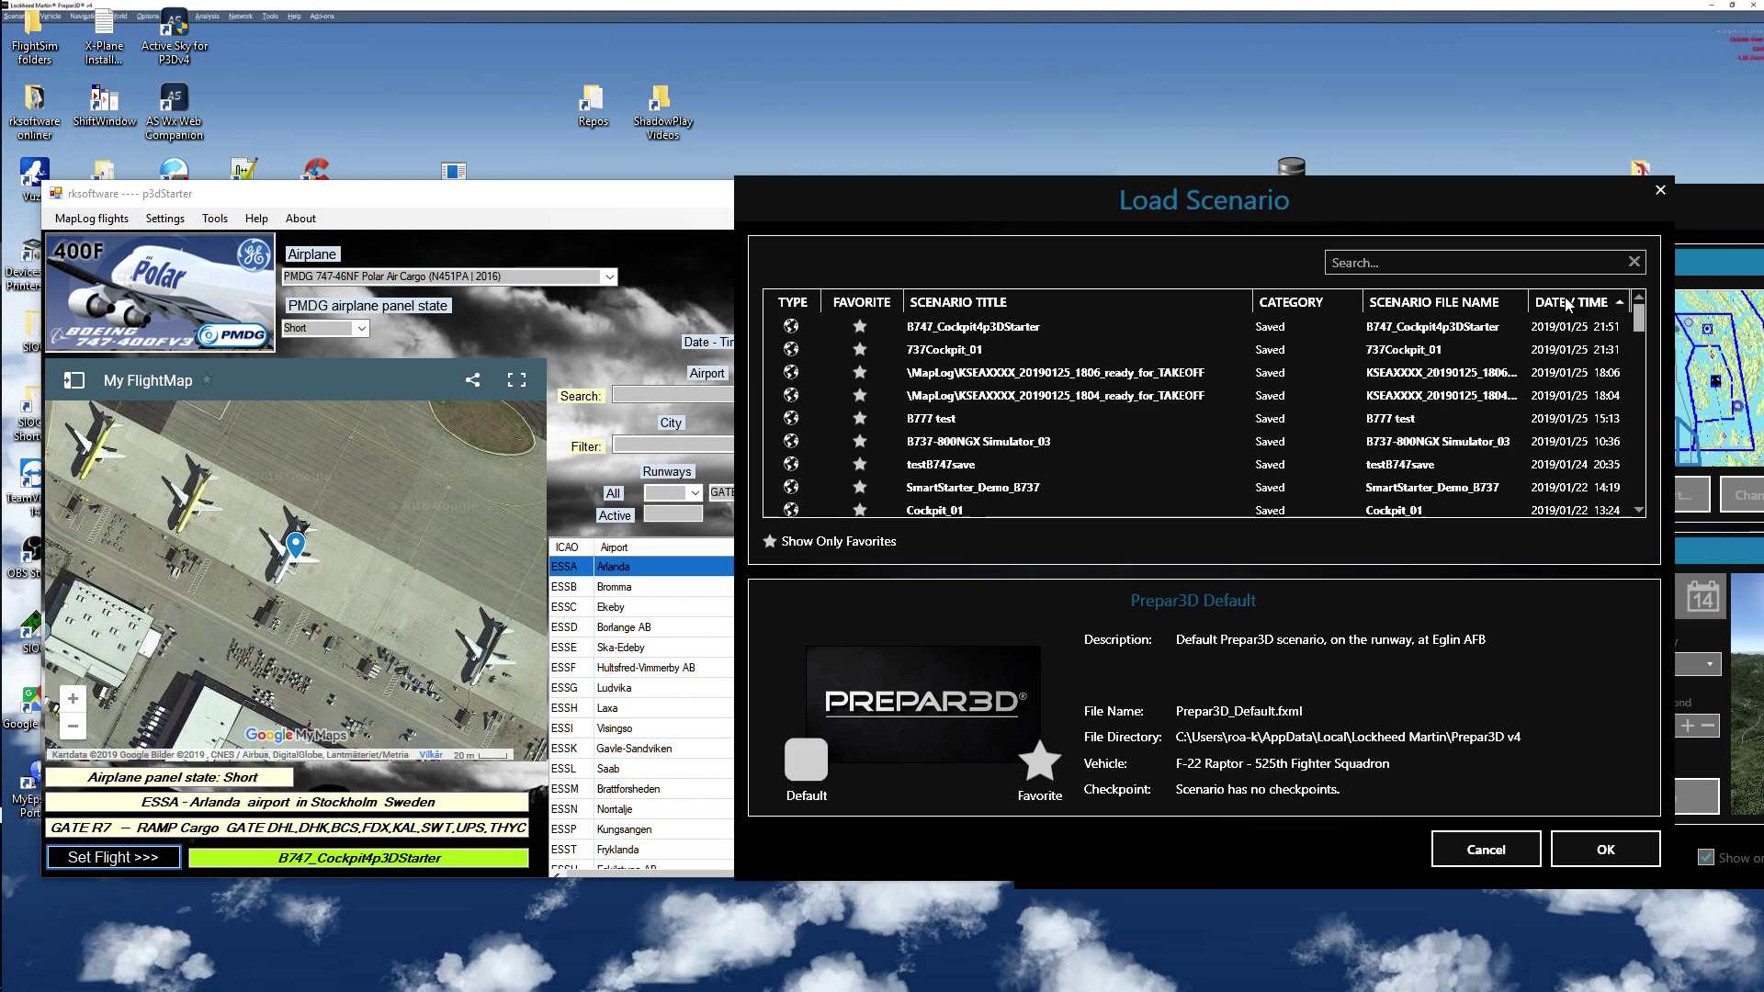
double_click(951, 329)
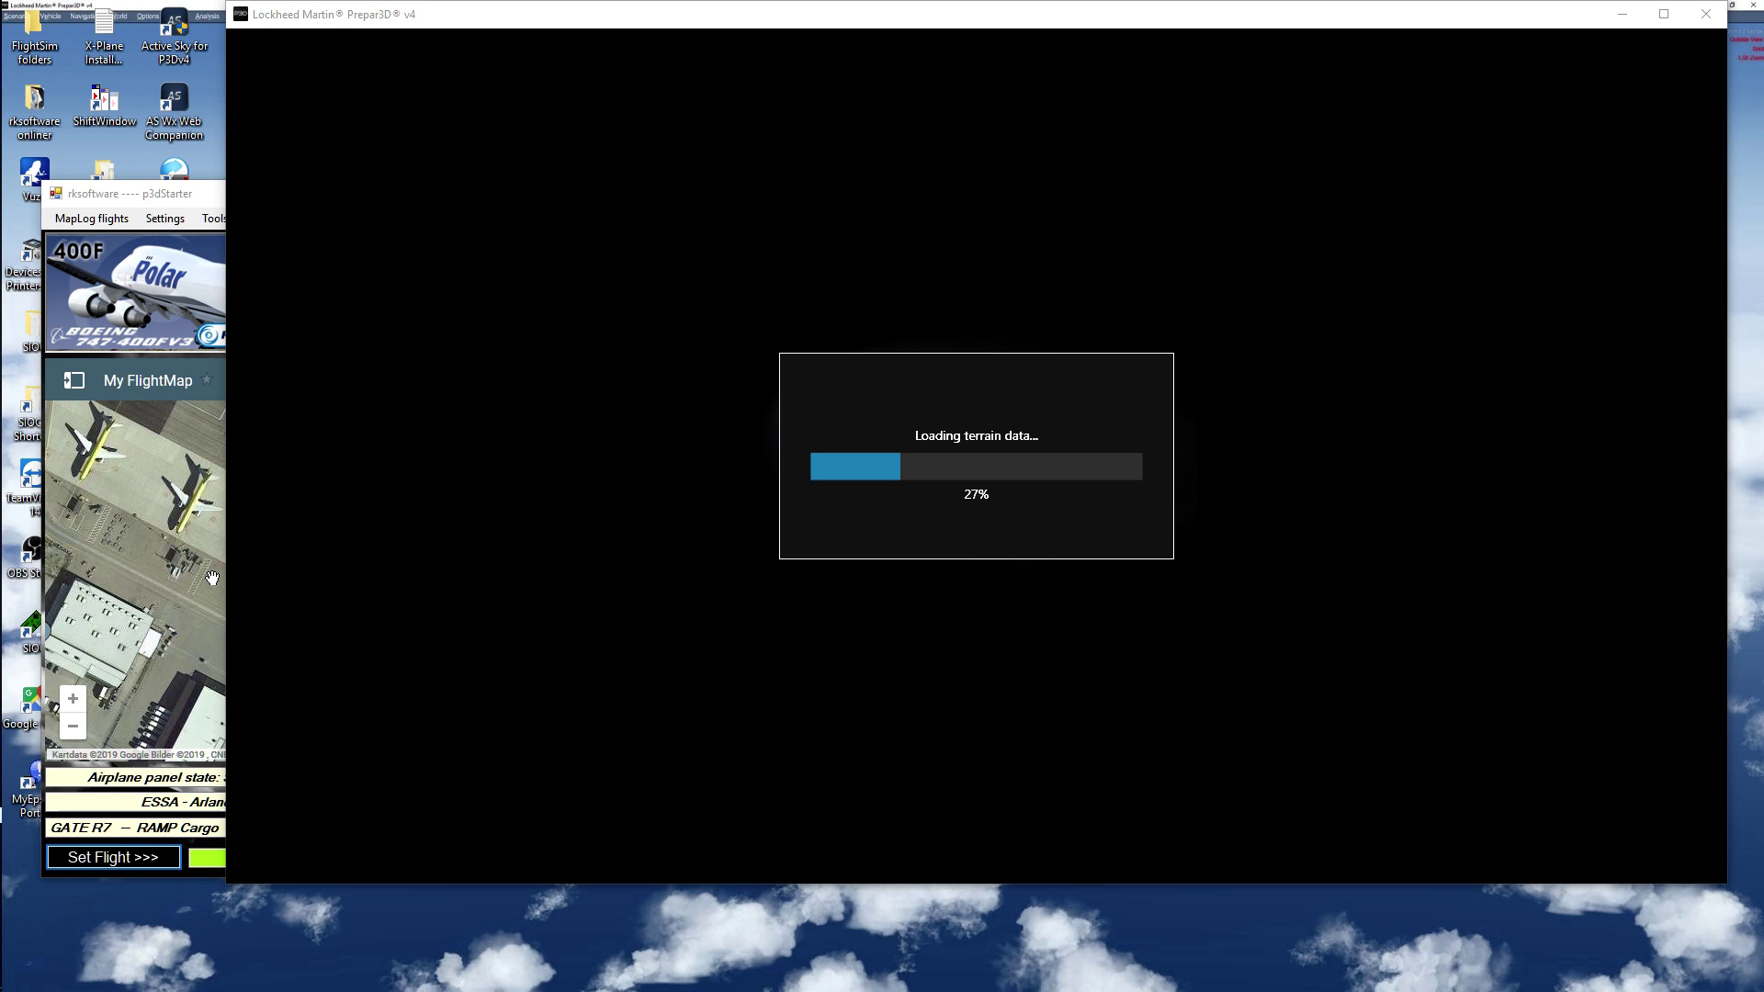
Step: From p3dStarter's Tools launcher, start and close PRO-ATC/X, then launch Navigraph Charts
click(103, 405)
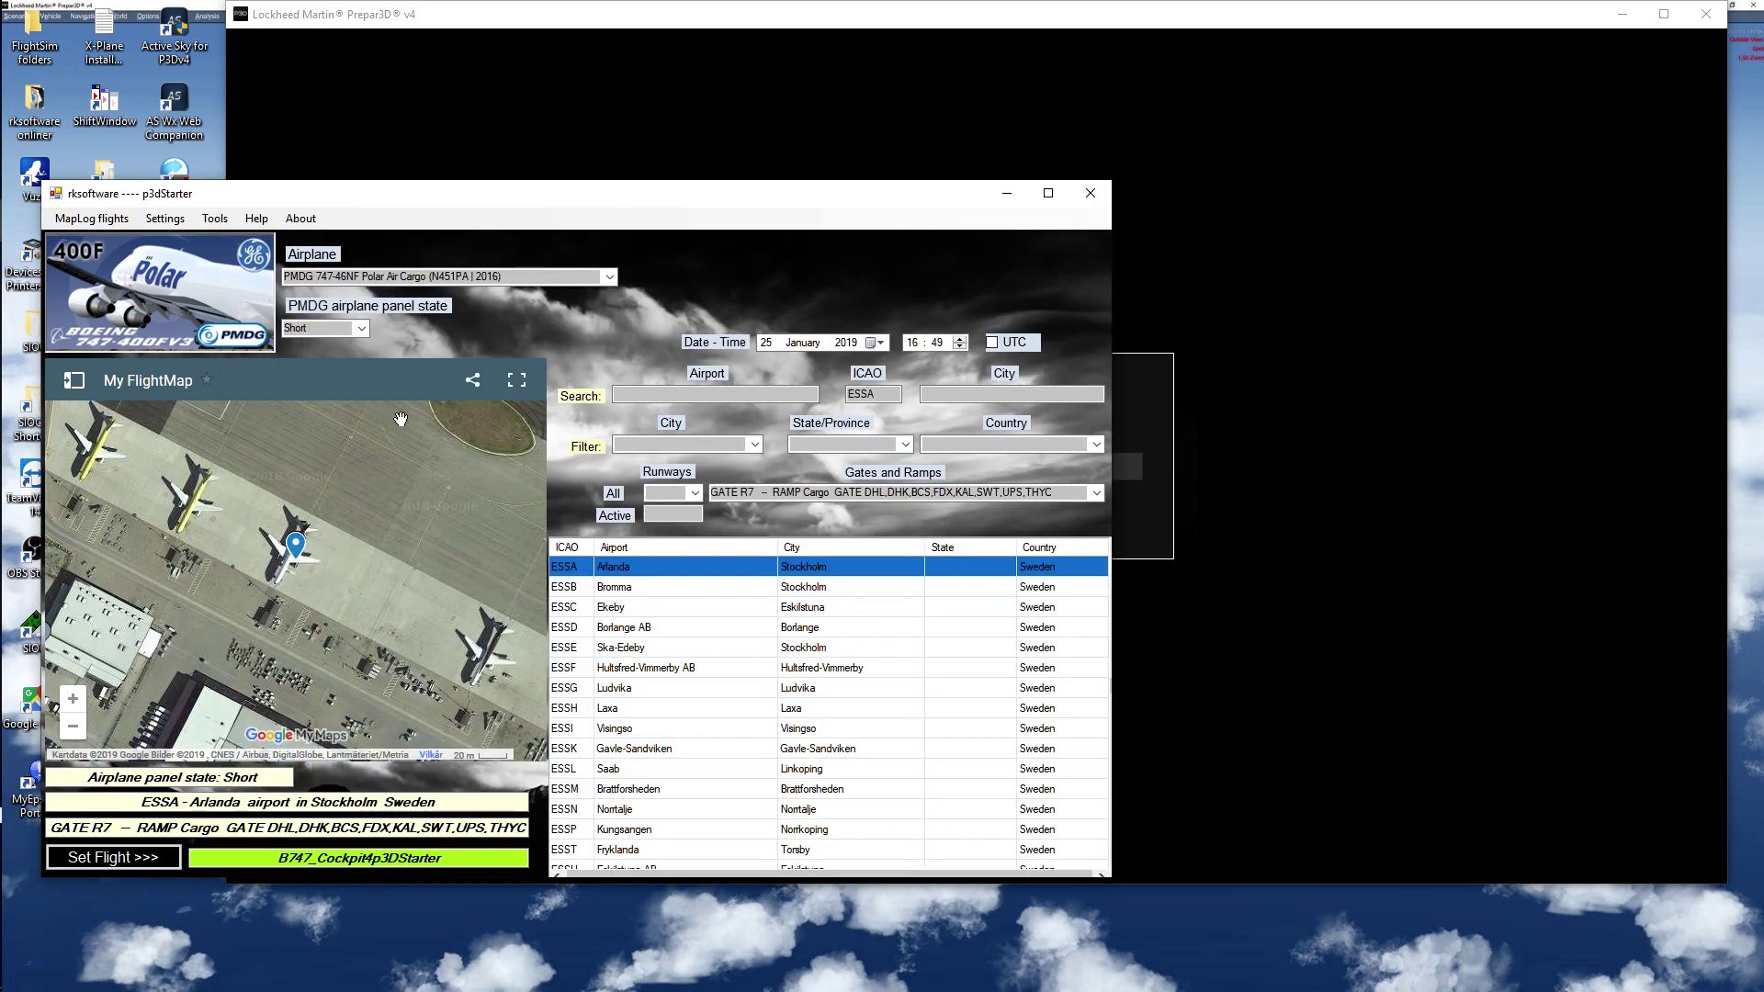
click(217, 218)
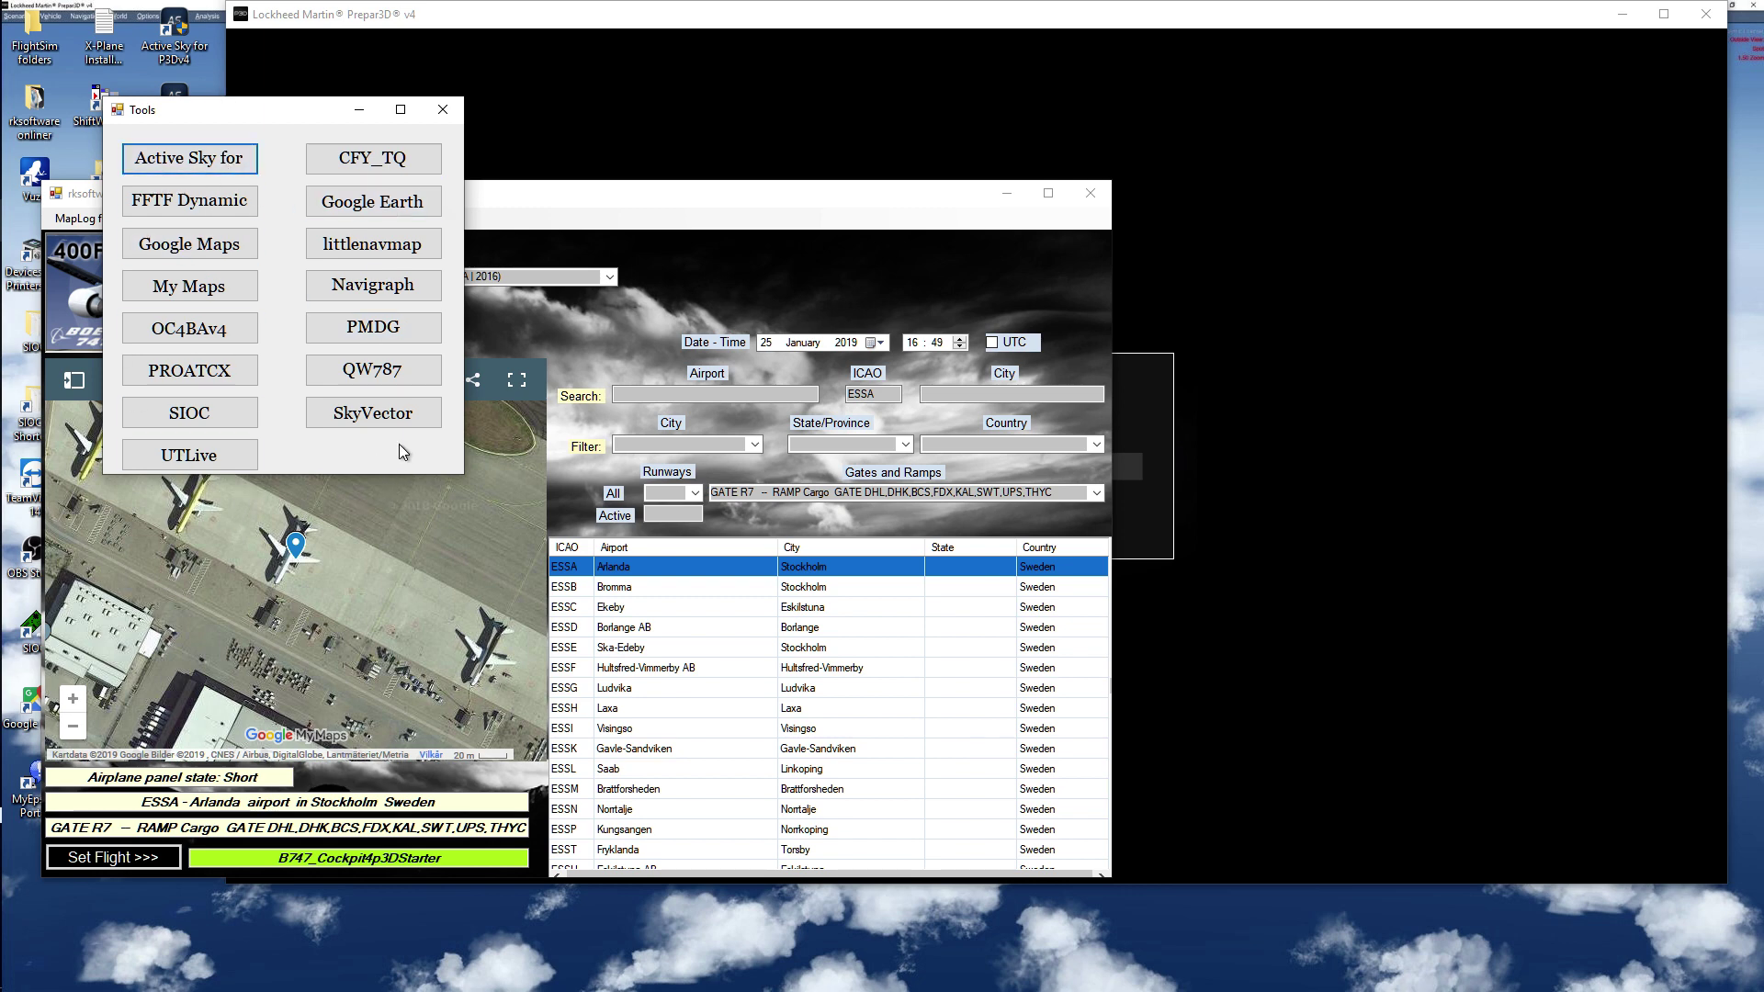
click(180, 372)
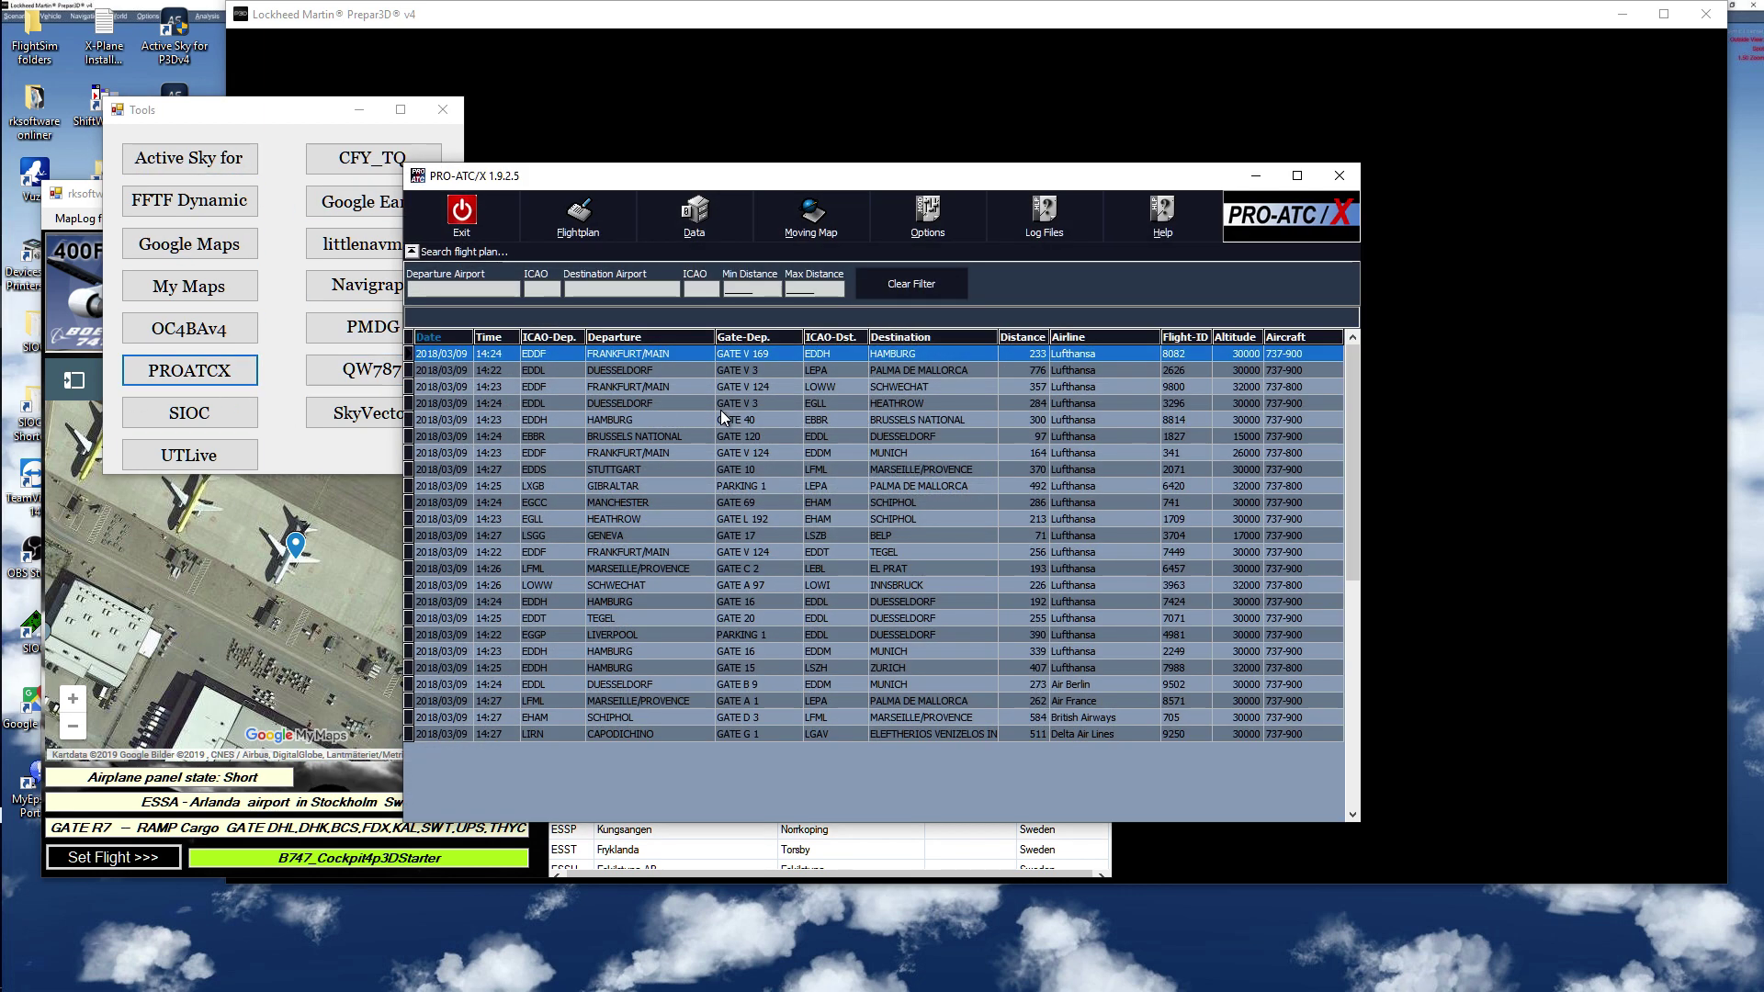
click(1339, 176)
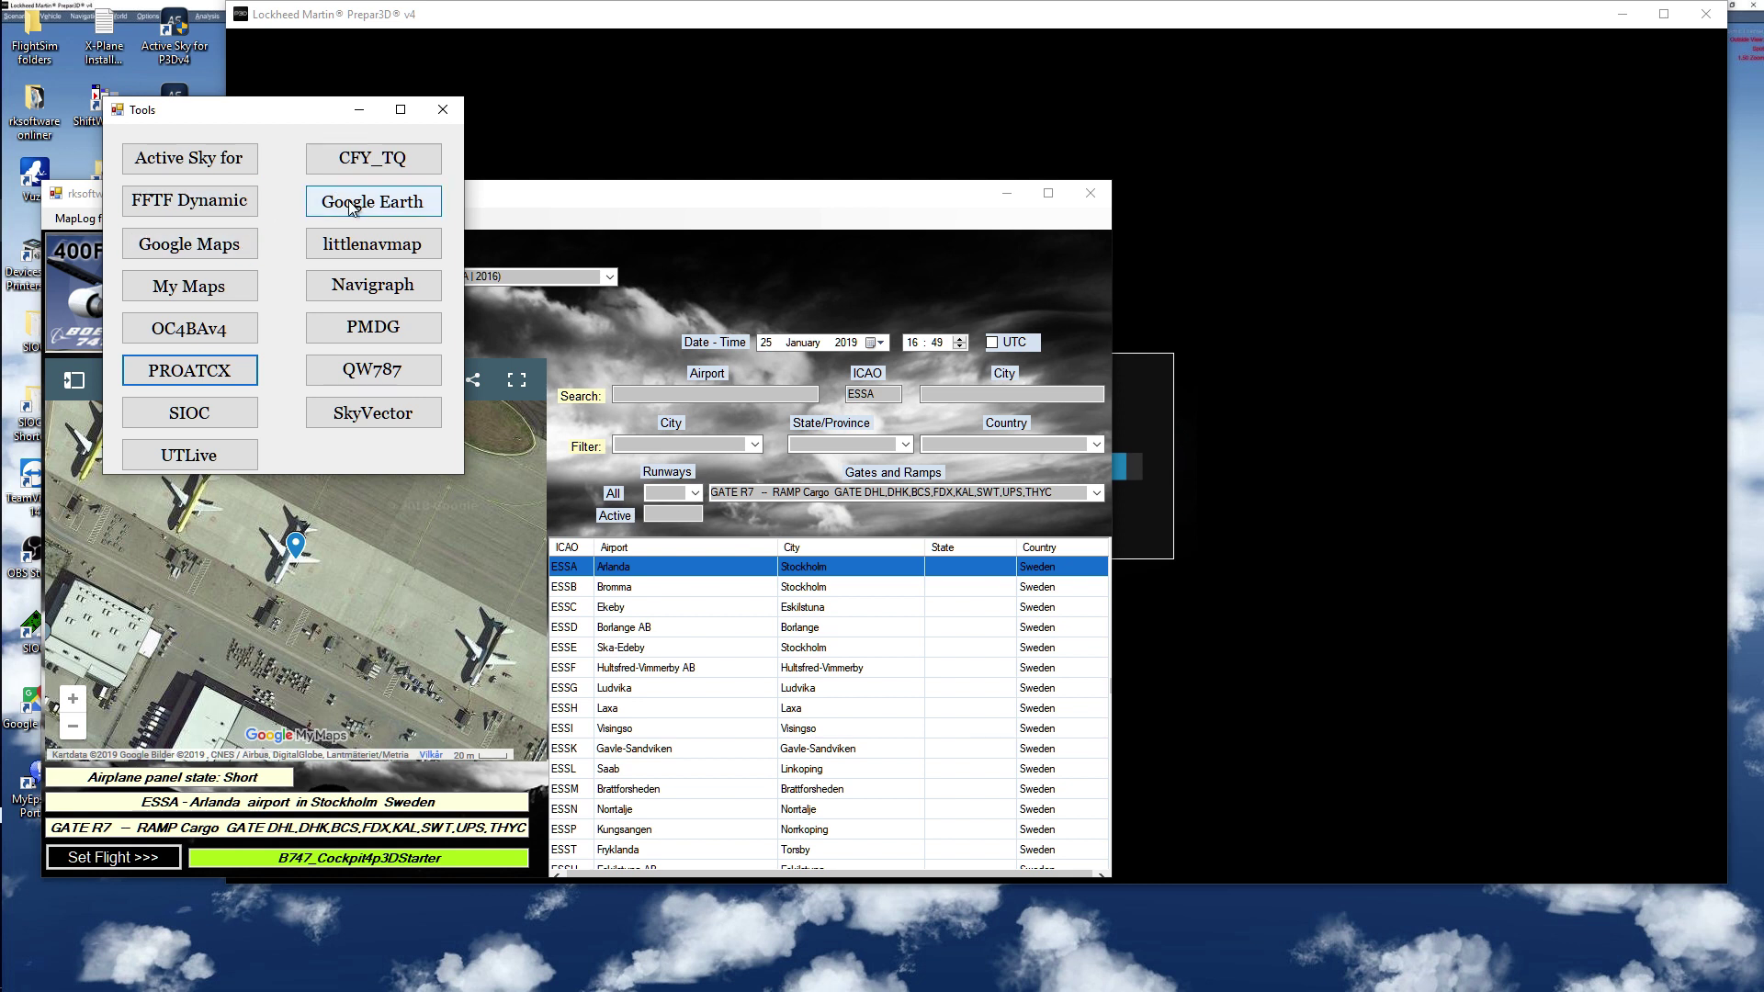
click(376, 286)
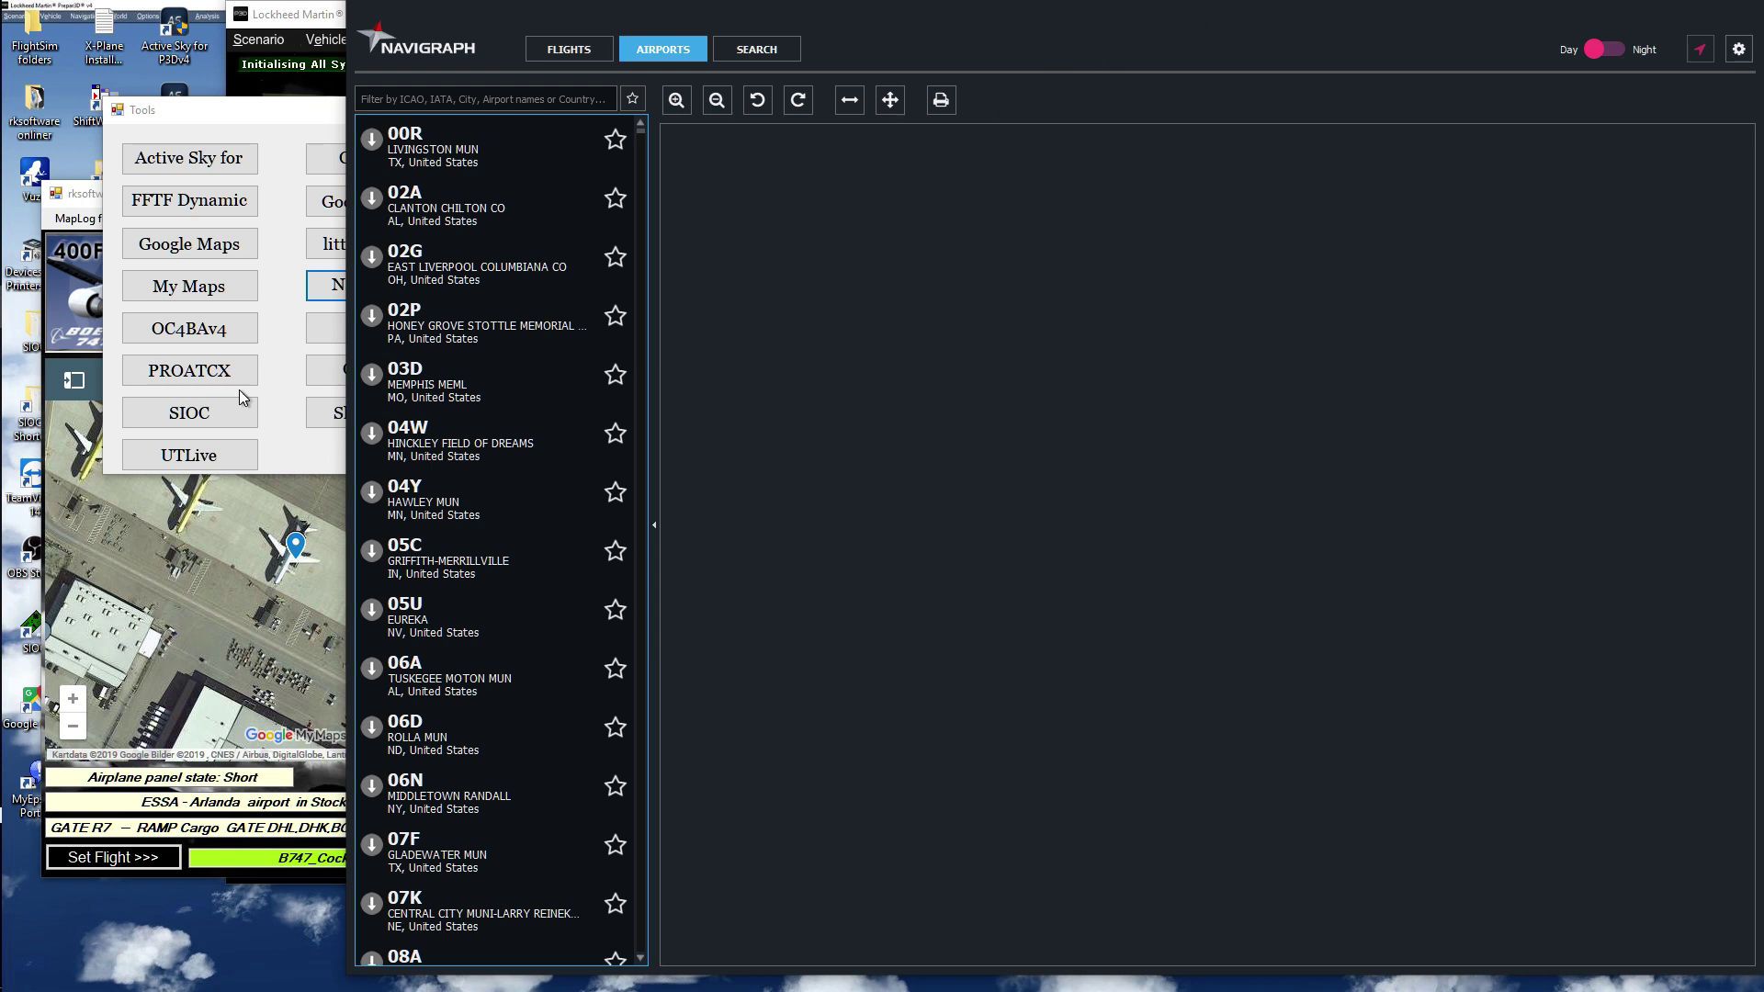
Step: Check p3dStarter and Navigraph settings without changes, then bring the Prepar3D 747 cockpit forward
click(298, 450)
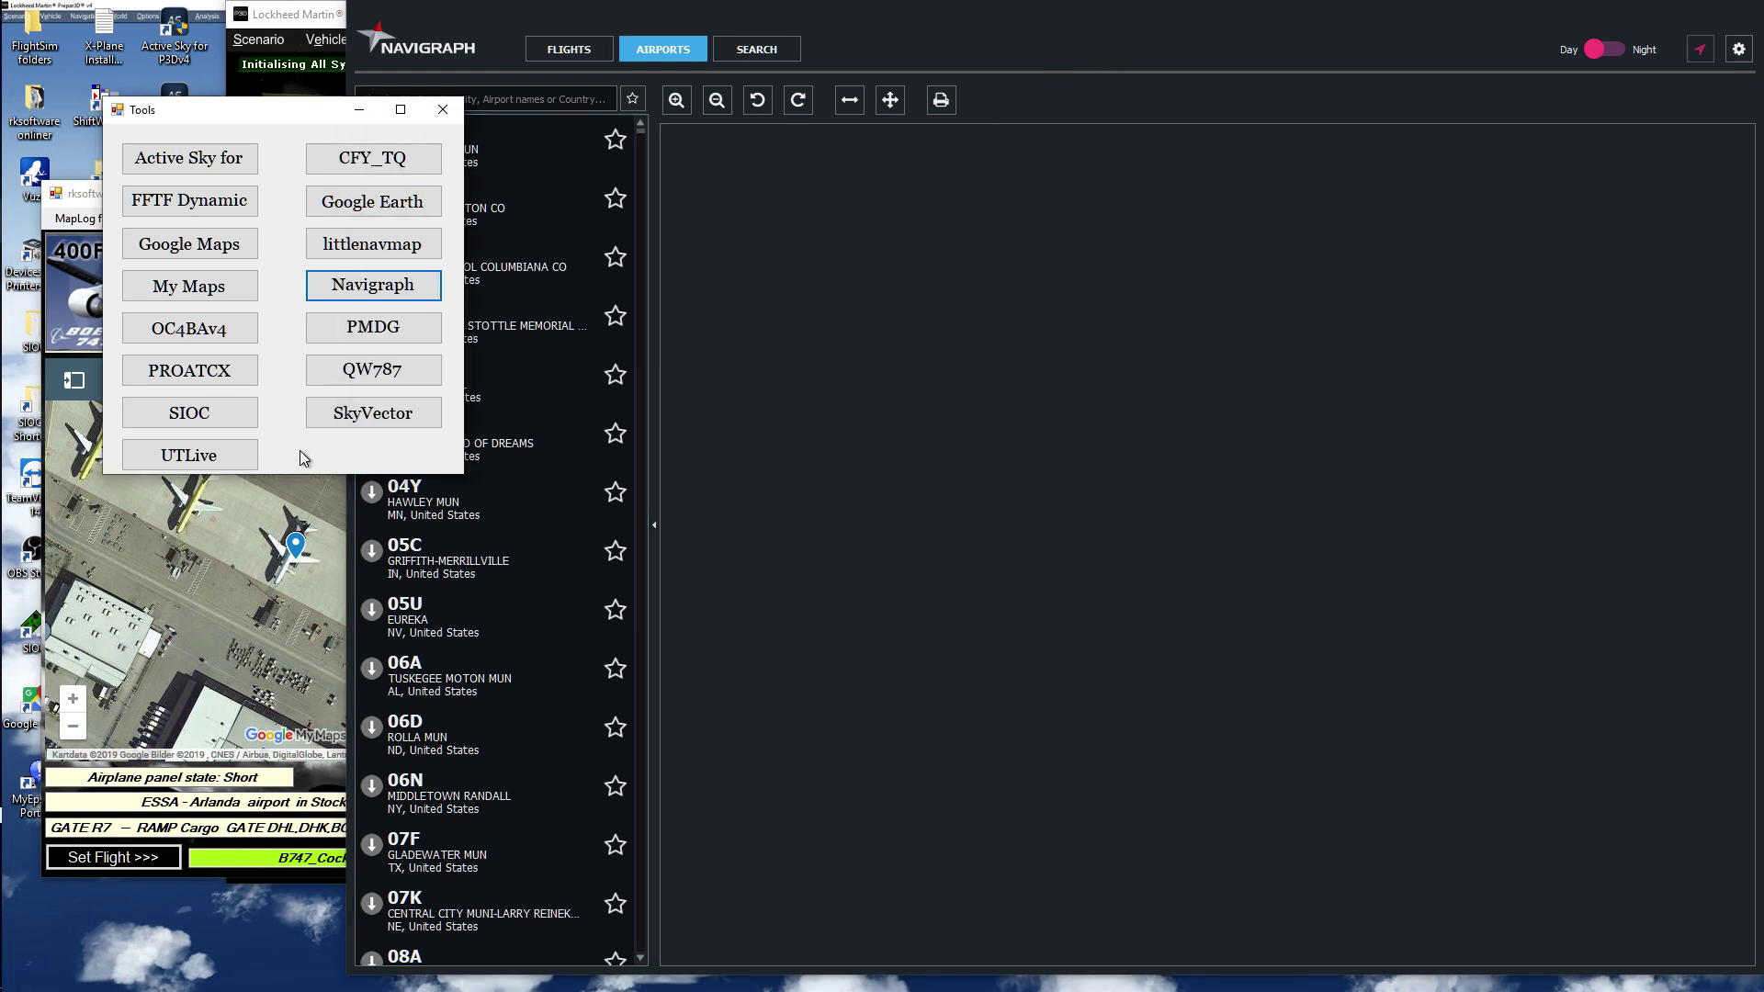
click(332, 611)
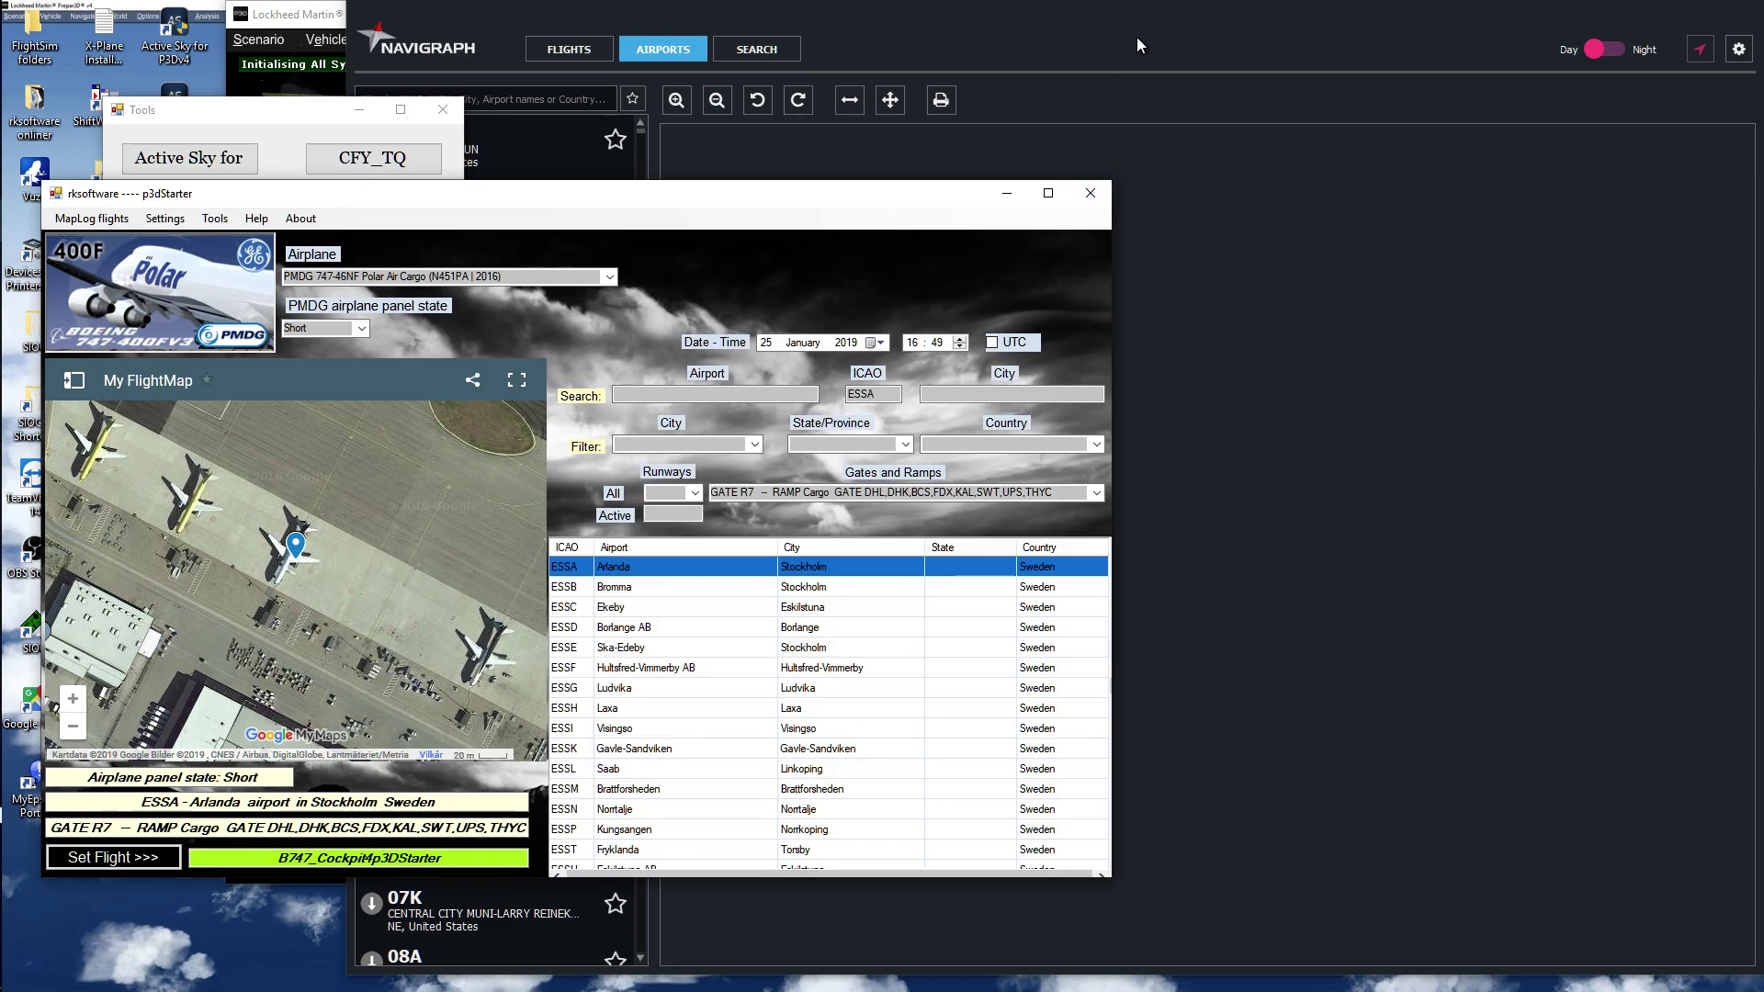
click(1081, 195)
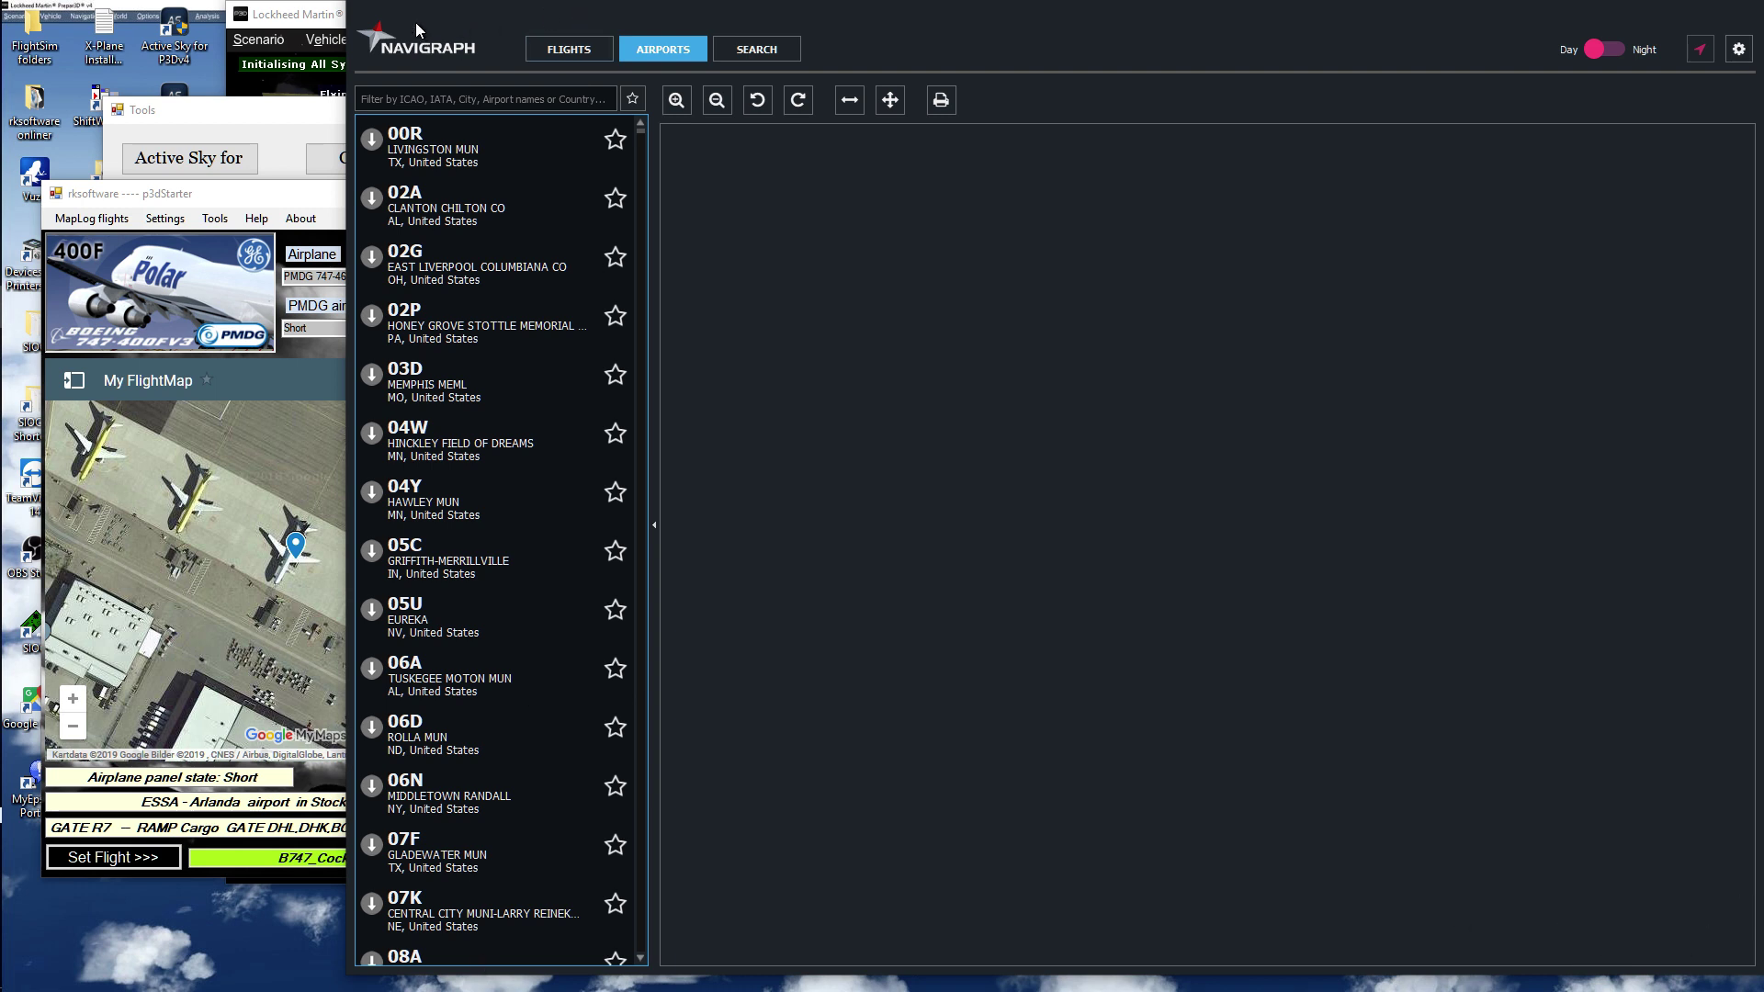
click(1739, 51)
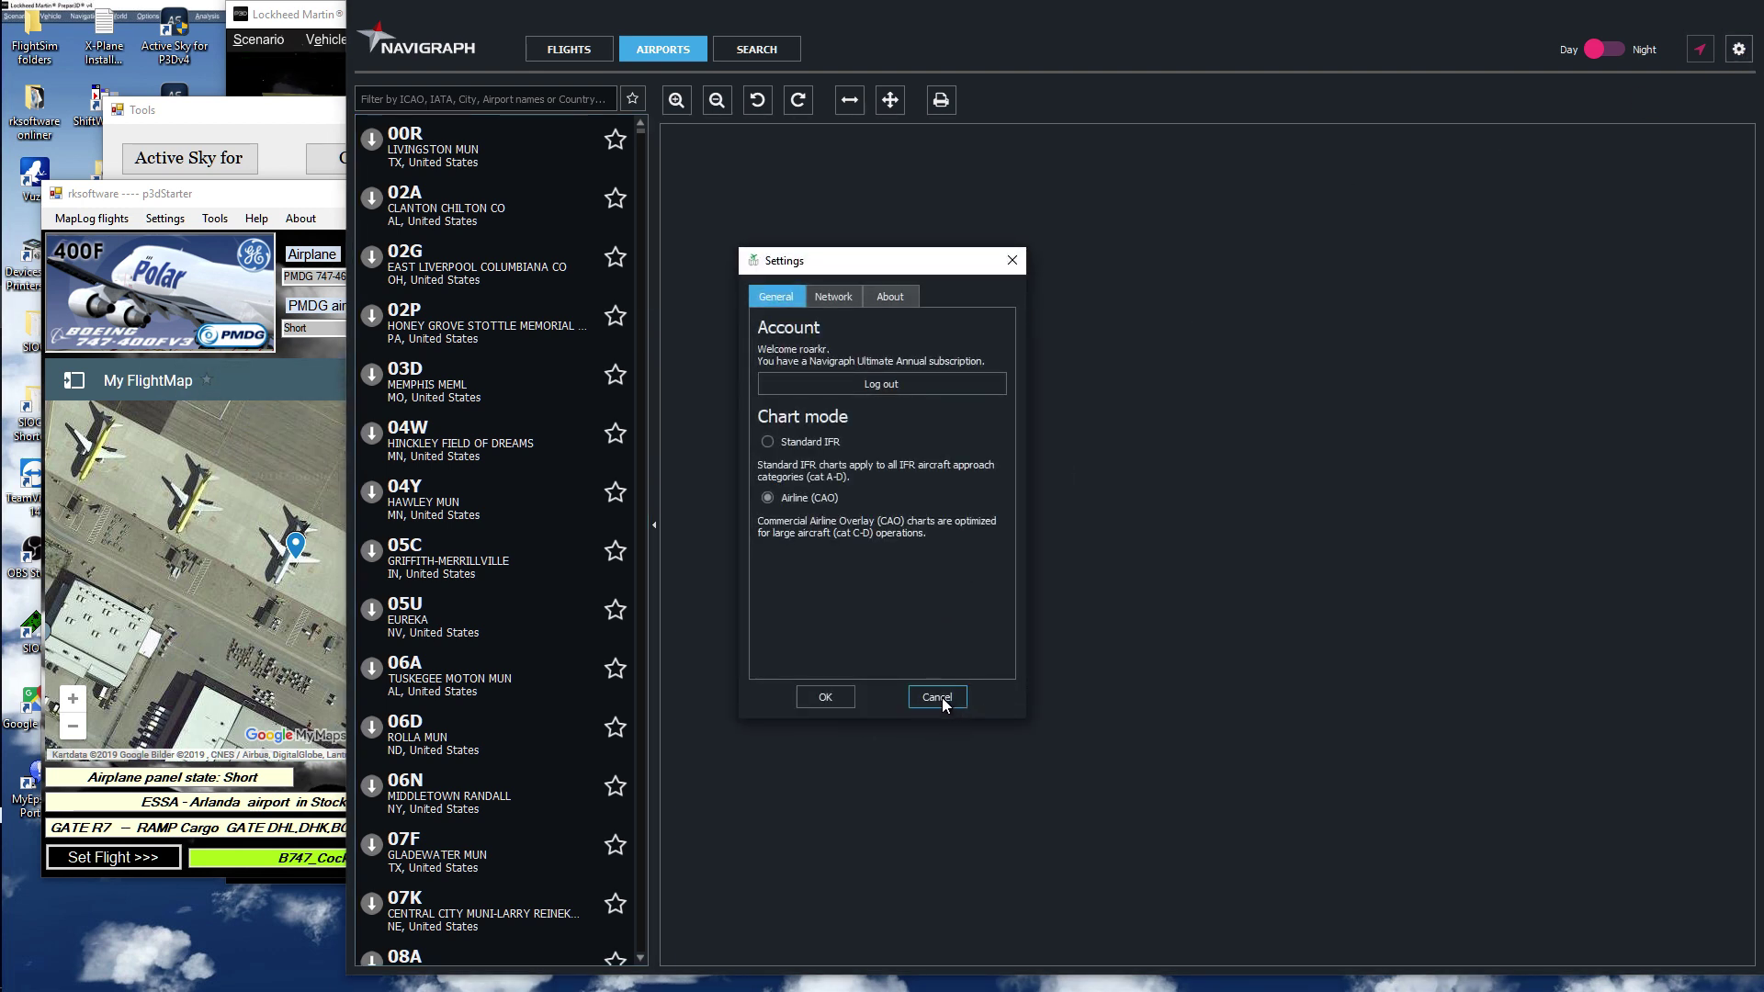
click(939, 698)
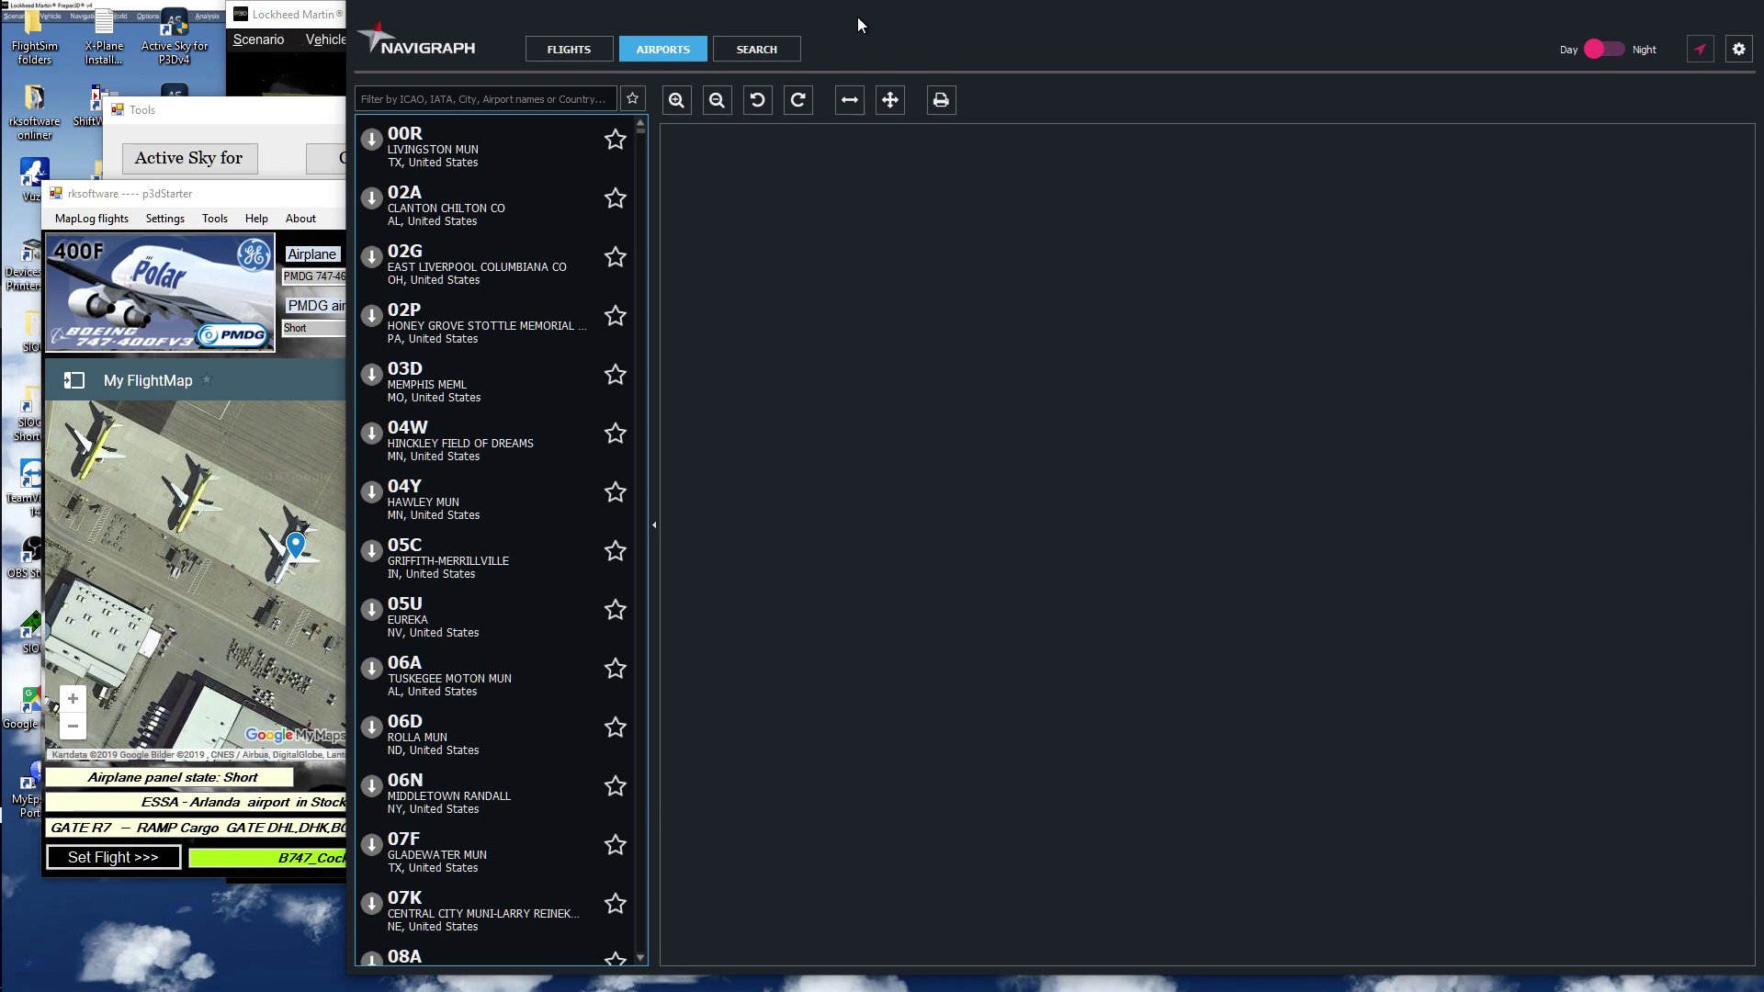
click(256, 70)
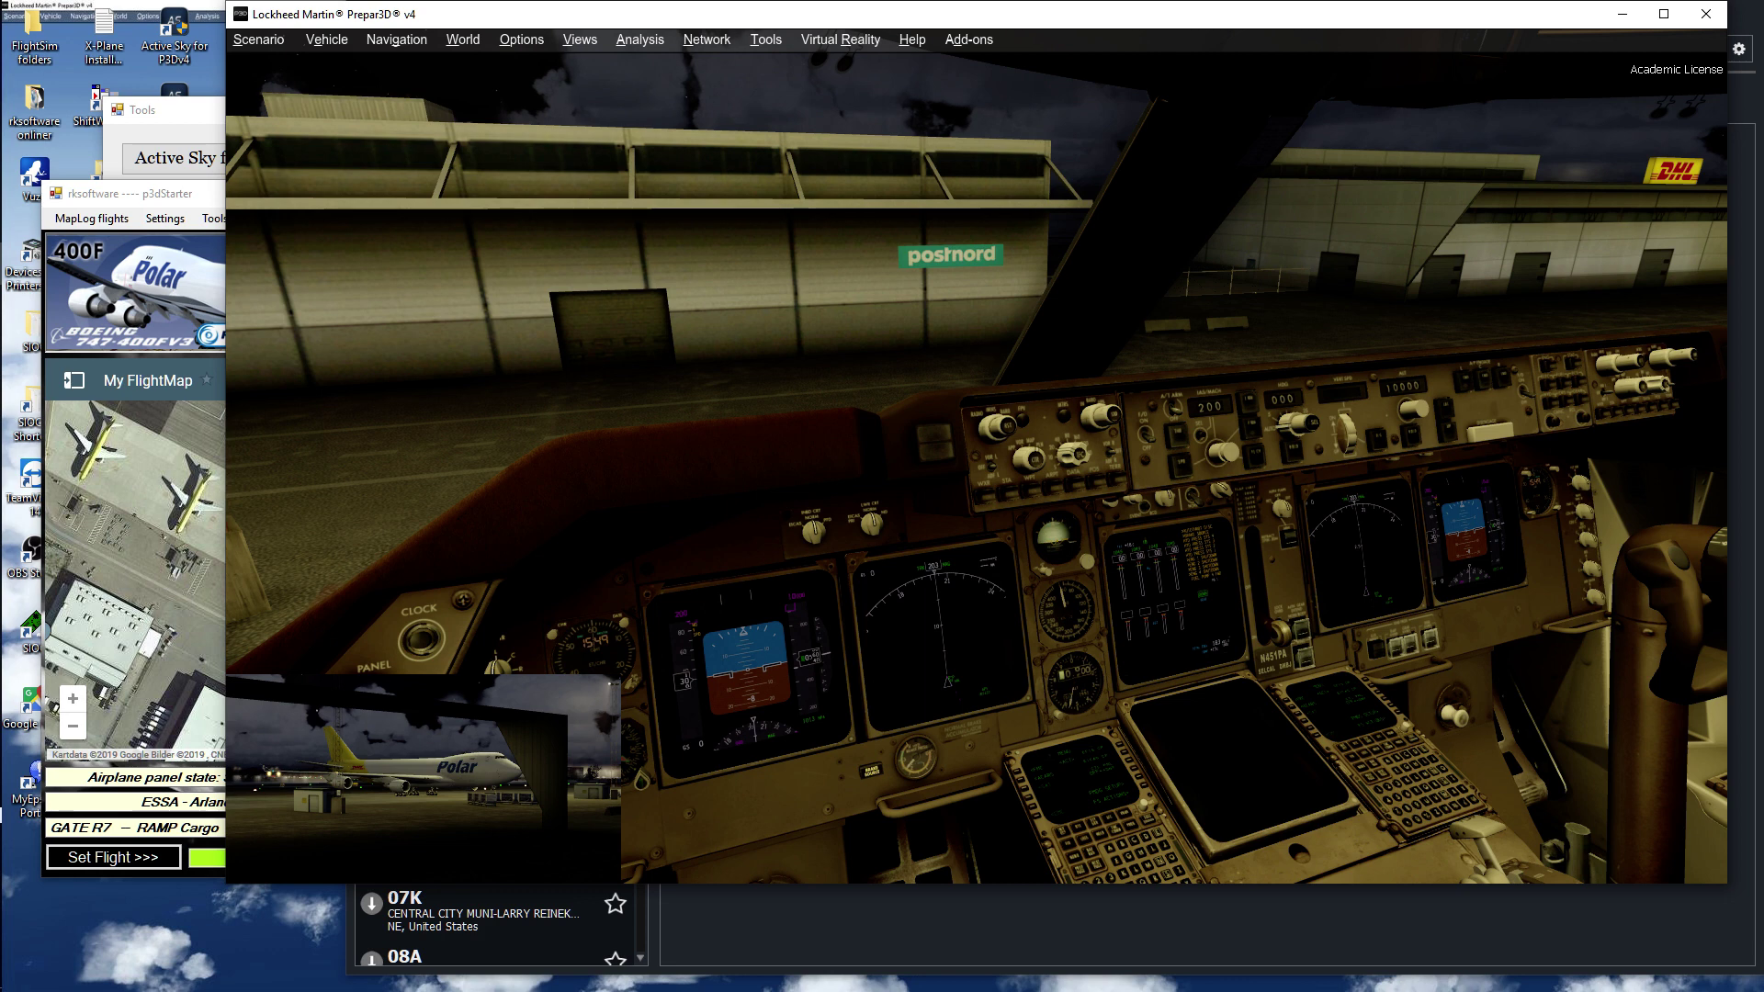
Step: Activate MapLog from Prepar3D's Add-ons menu
click(955, 39)
mouse_move(996, 84)
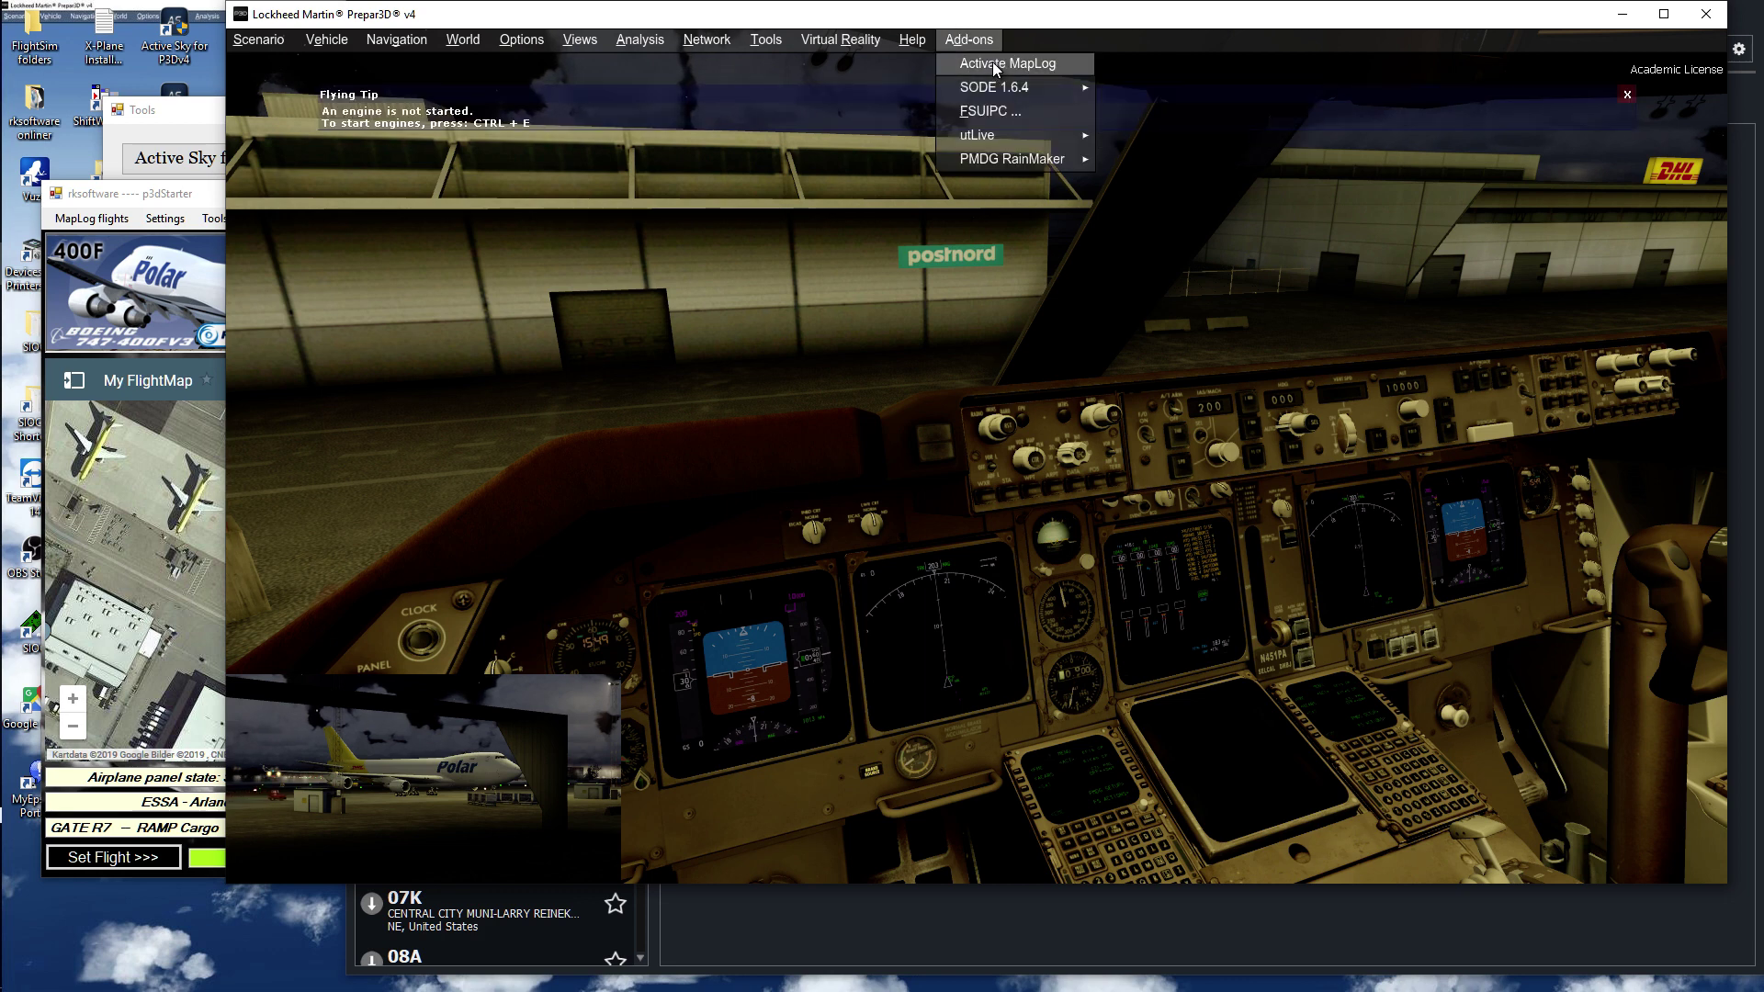
click(994, 64)
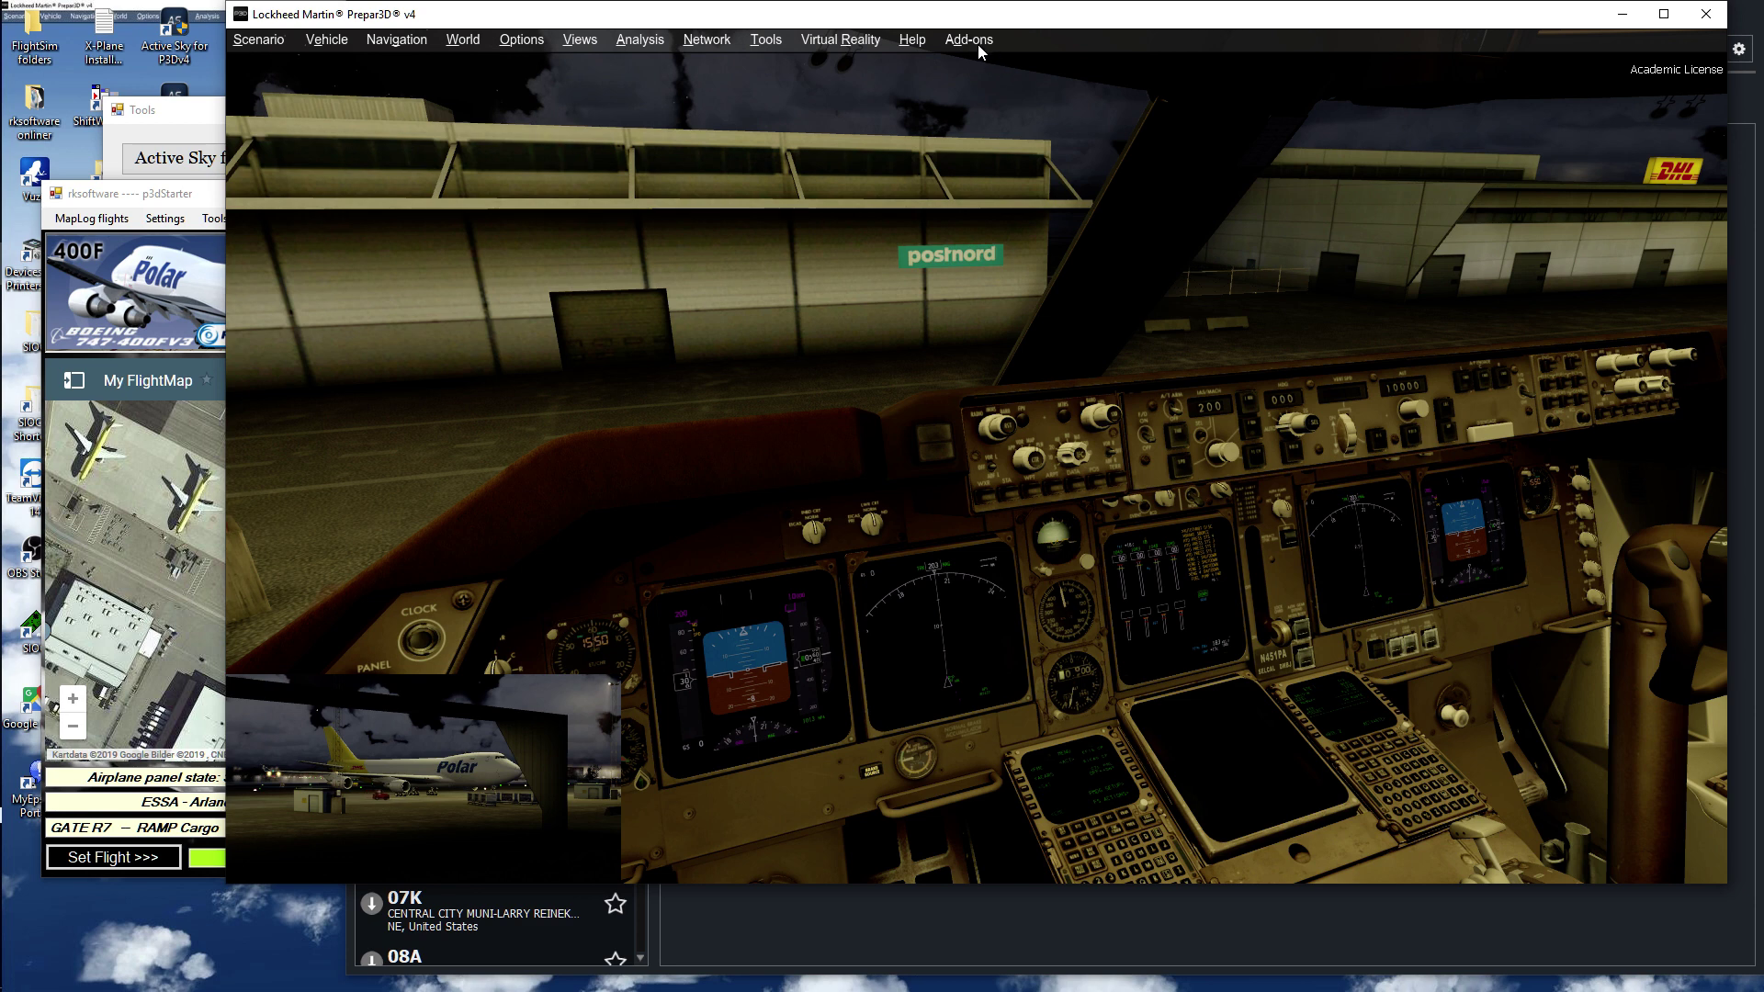
Step: Save the flight with MapLog B747 as parked in SHORT state
click(976, 42)
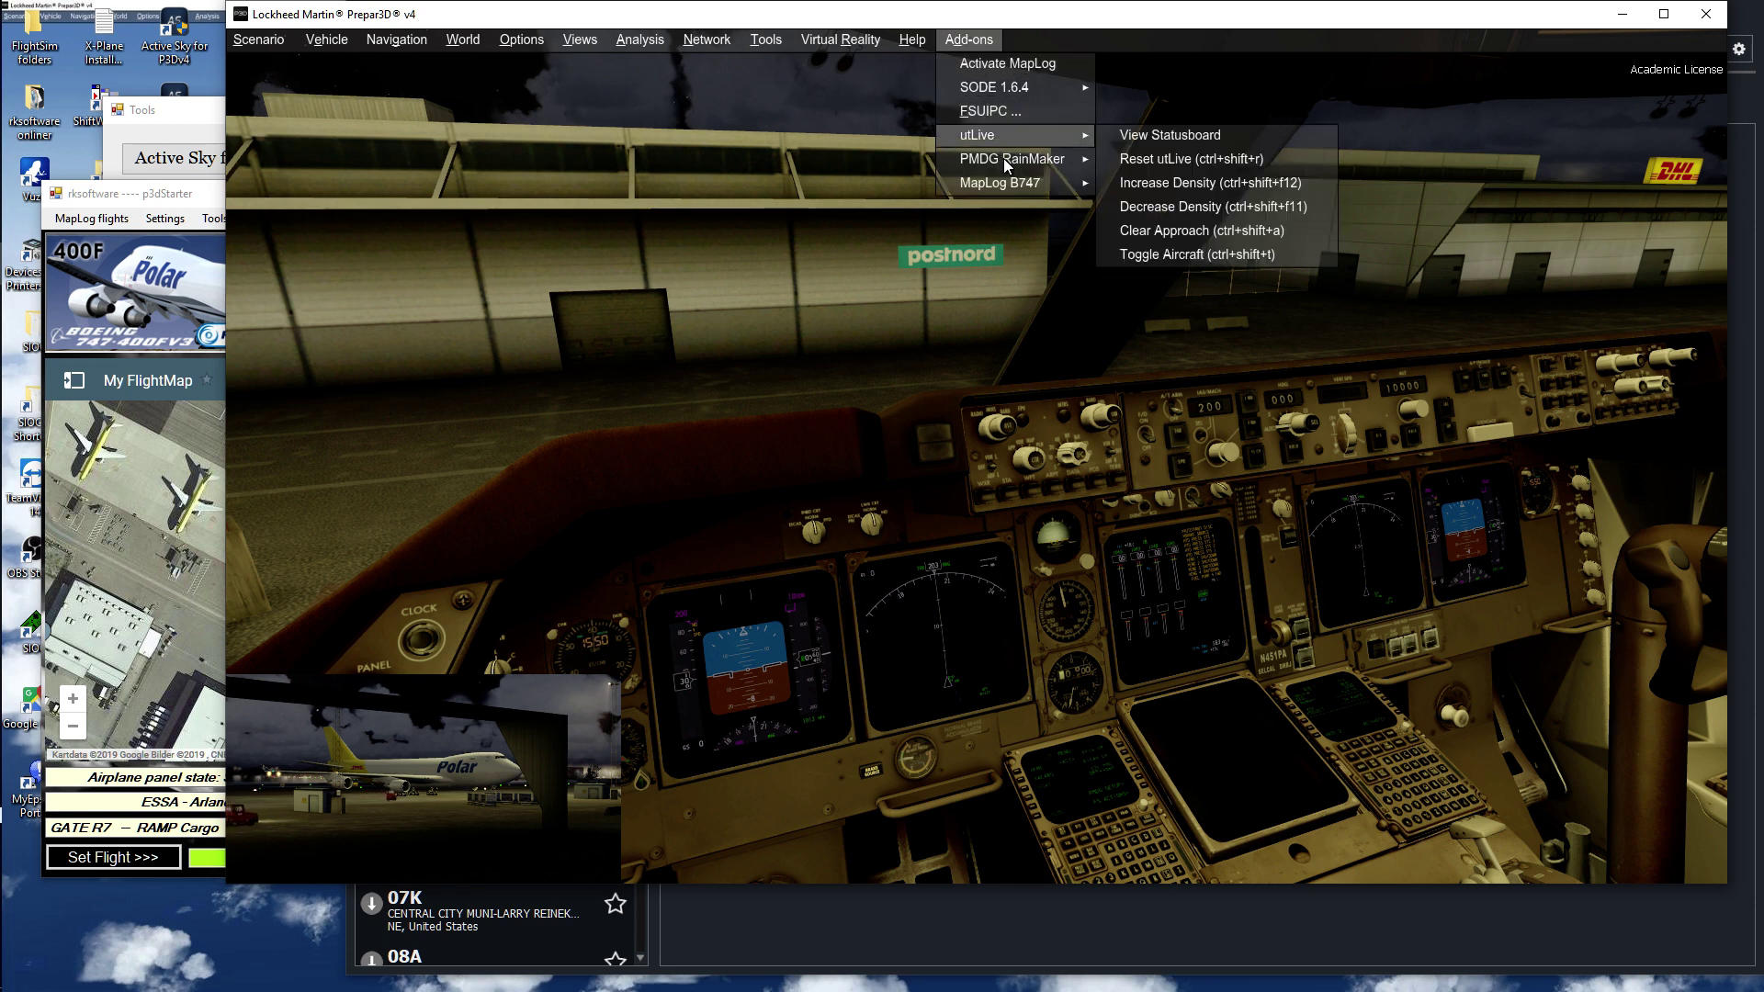
mouse_move(989, 187)
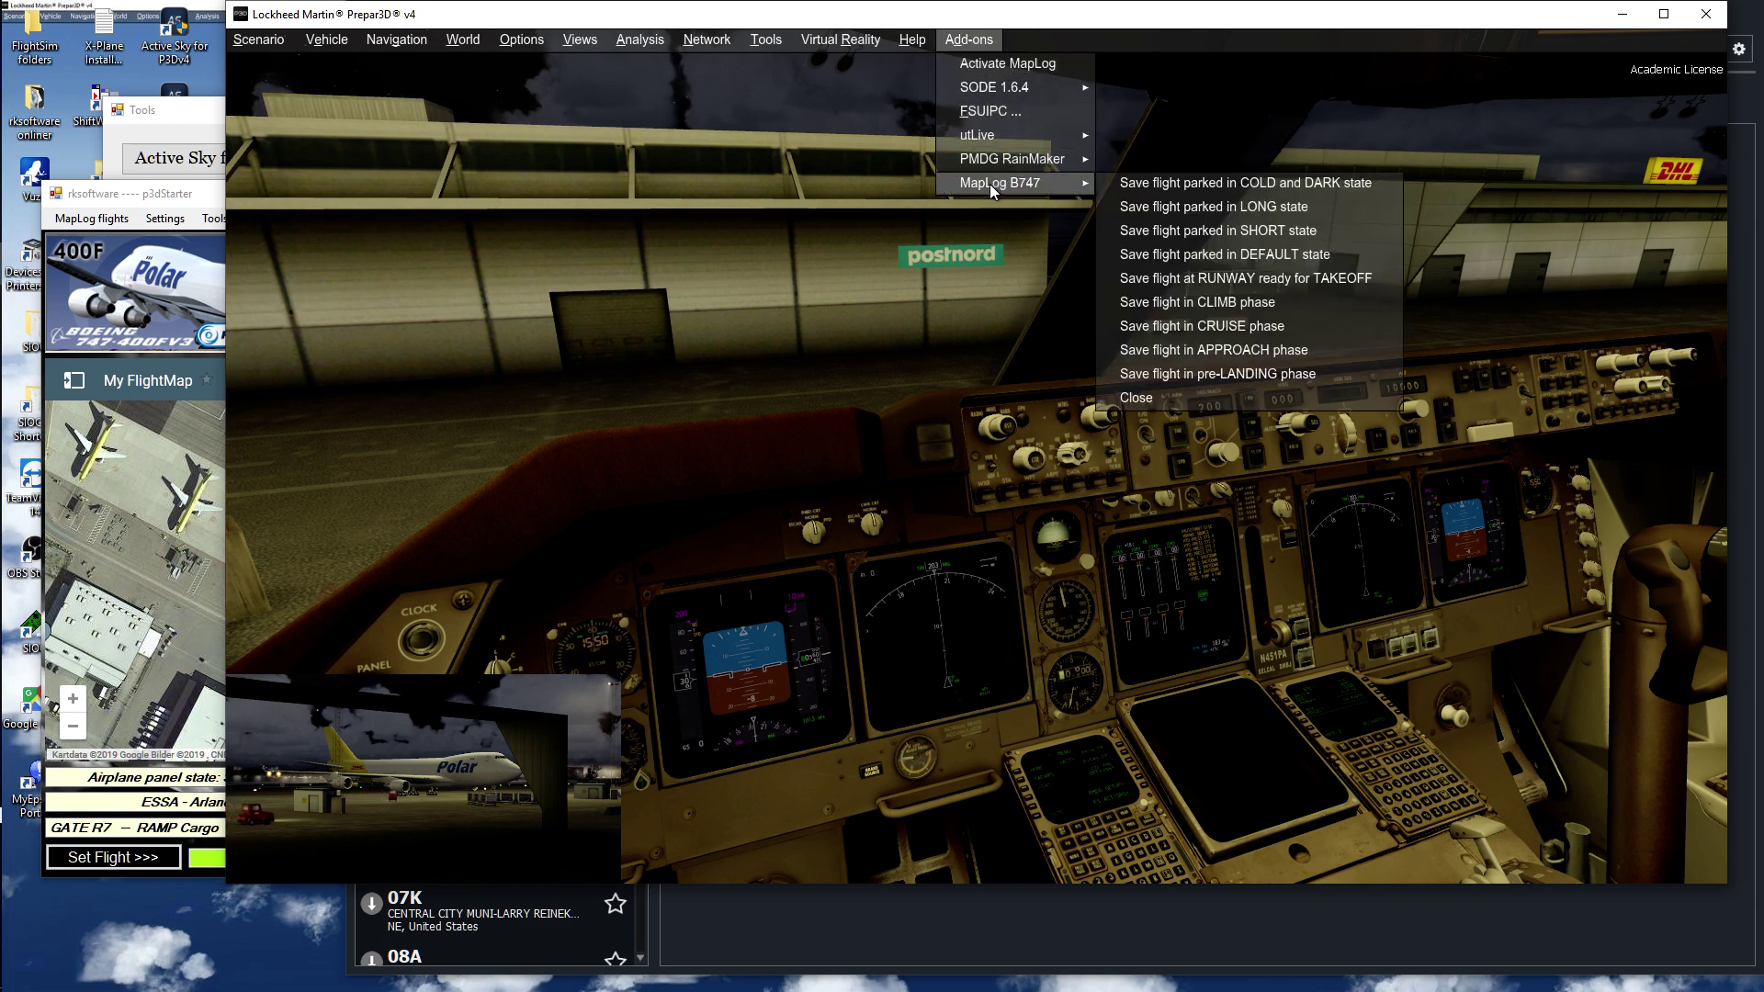
click(1227, 231)
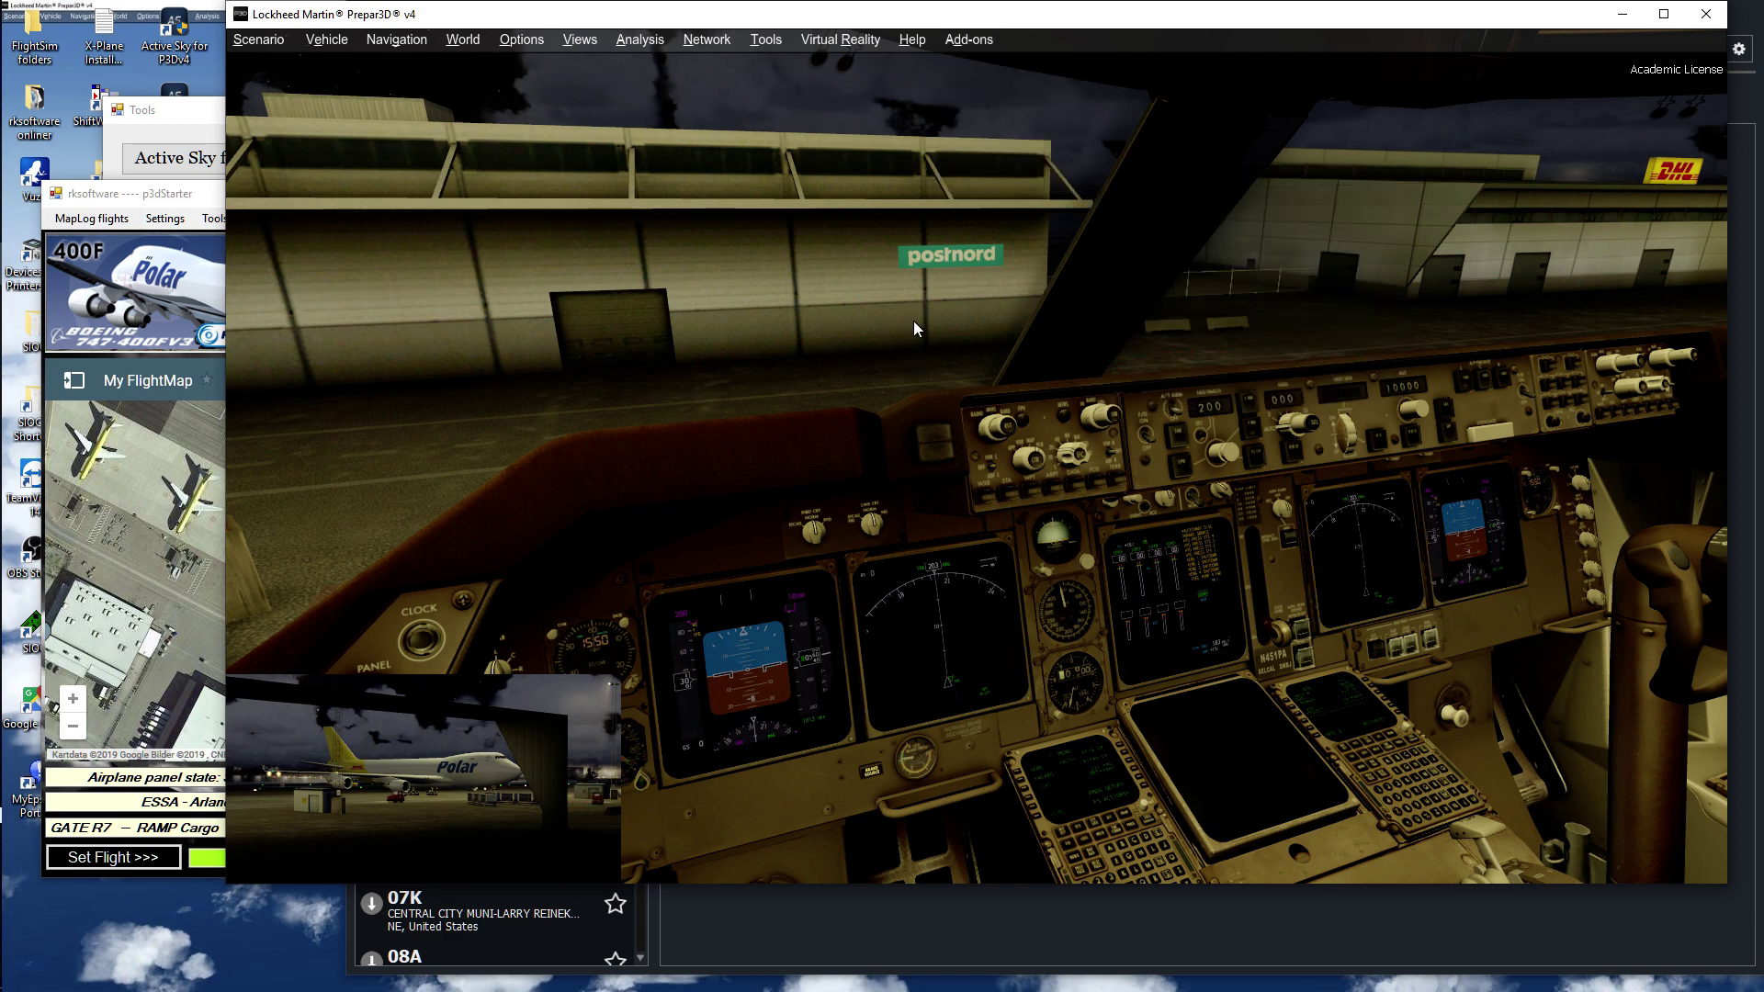
Step: Switch to an outside spot view of the 747 and save the flight at RUNWAY ready for TAKEOFF
key(s)
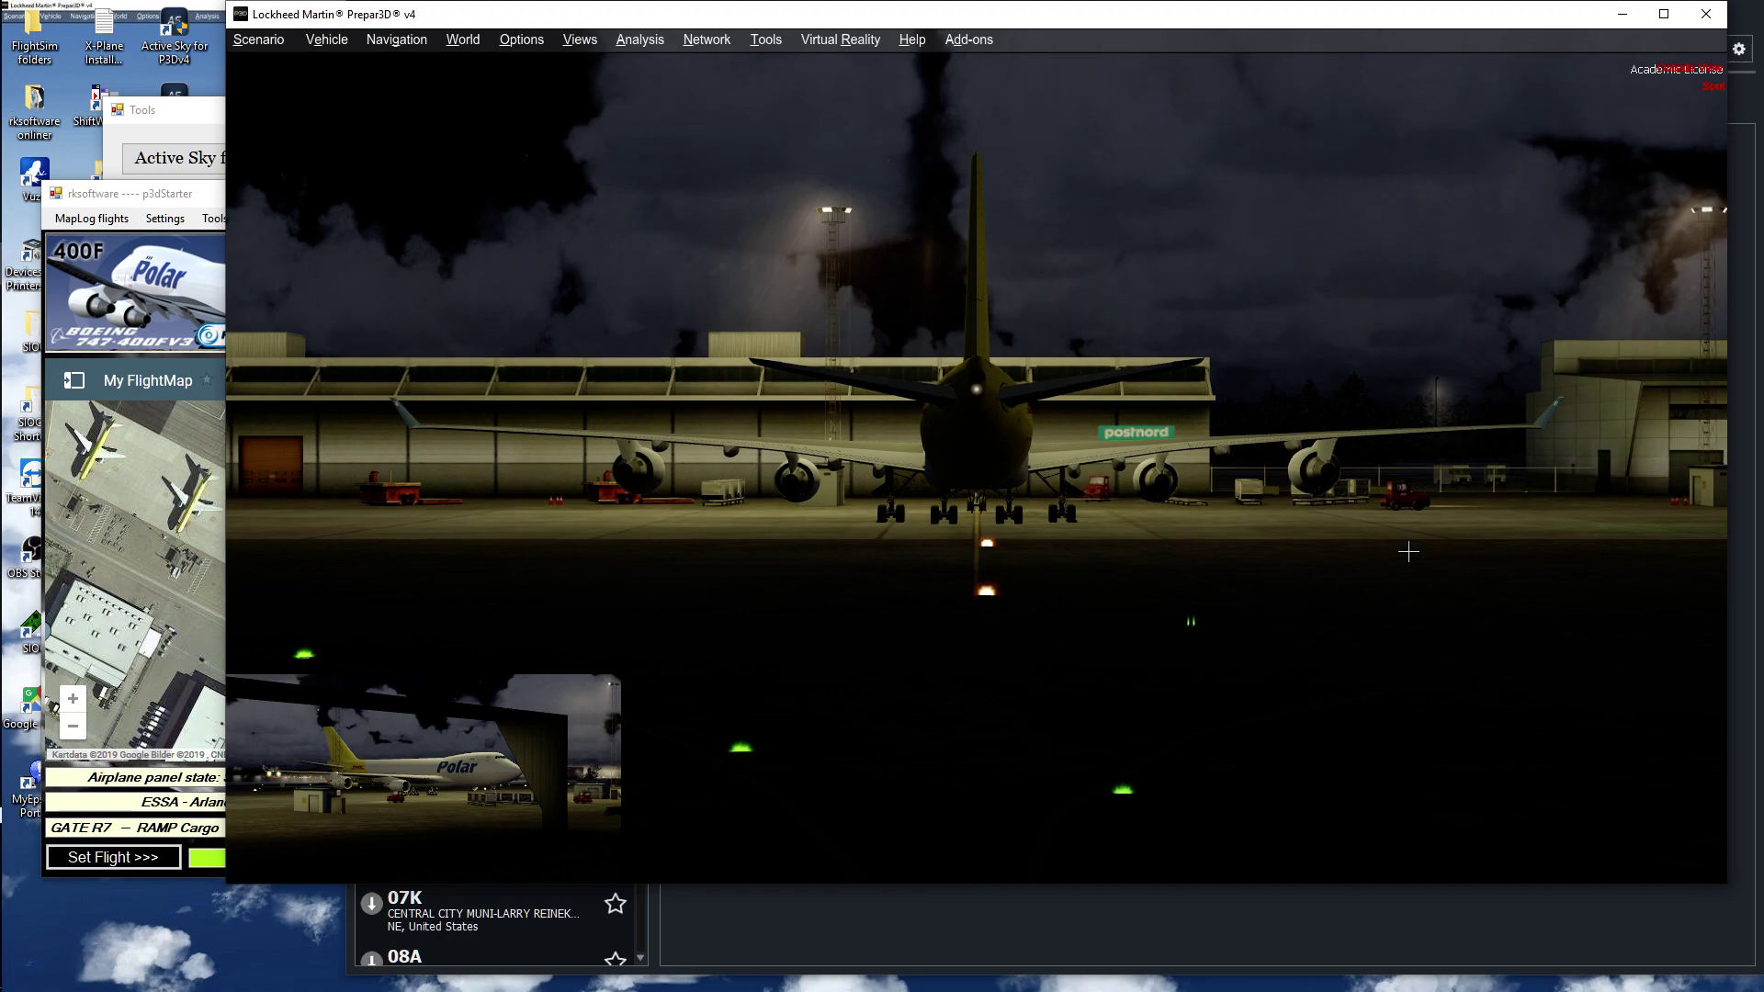
drag(915, 329, 468, 612)
scroll(1162, 577, down, 3)
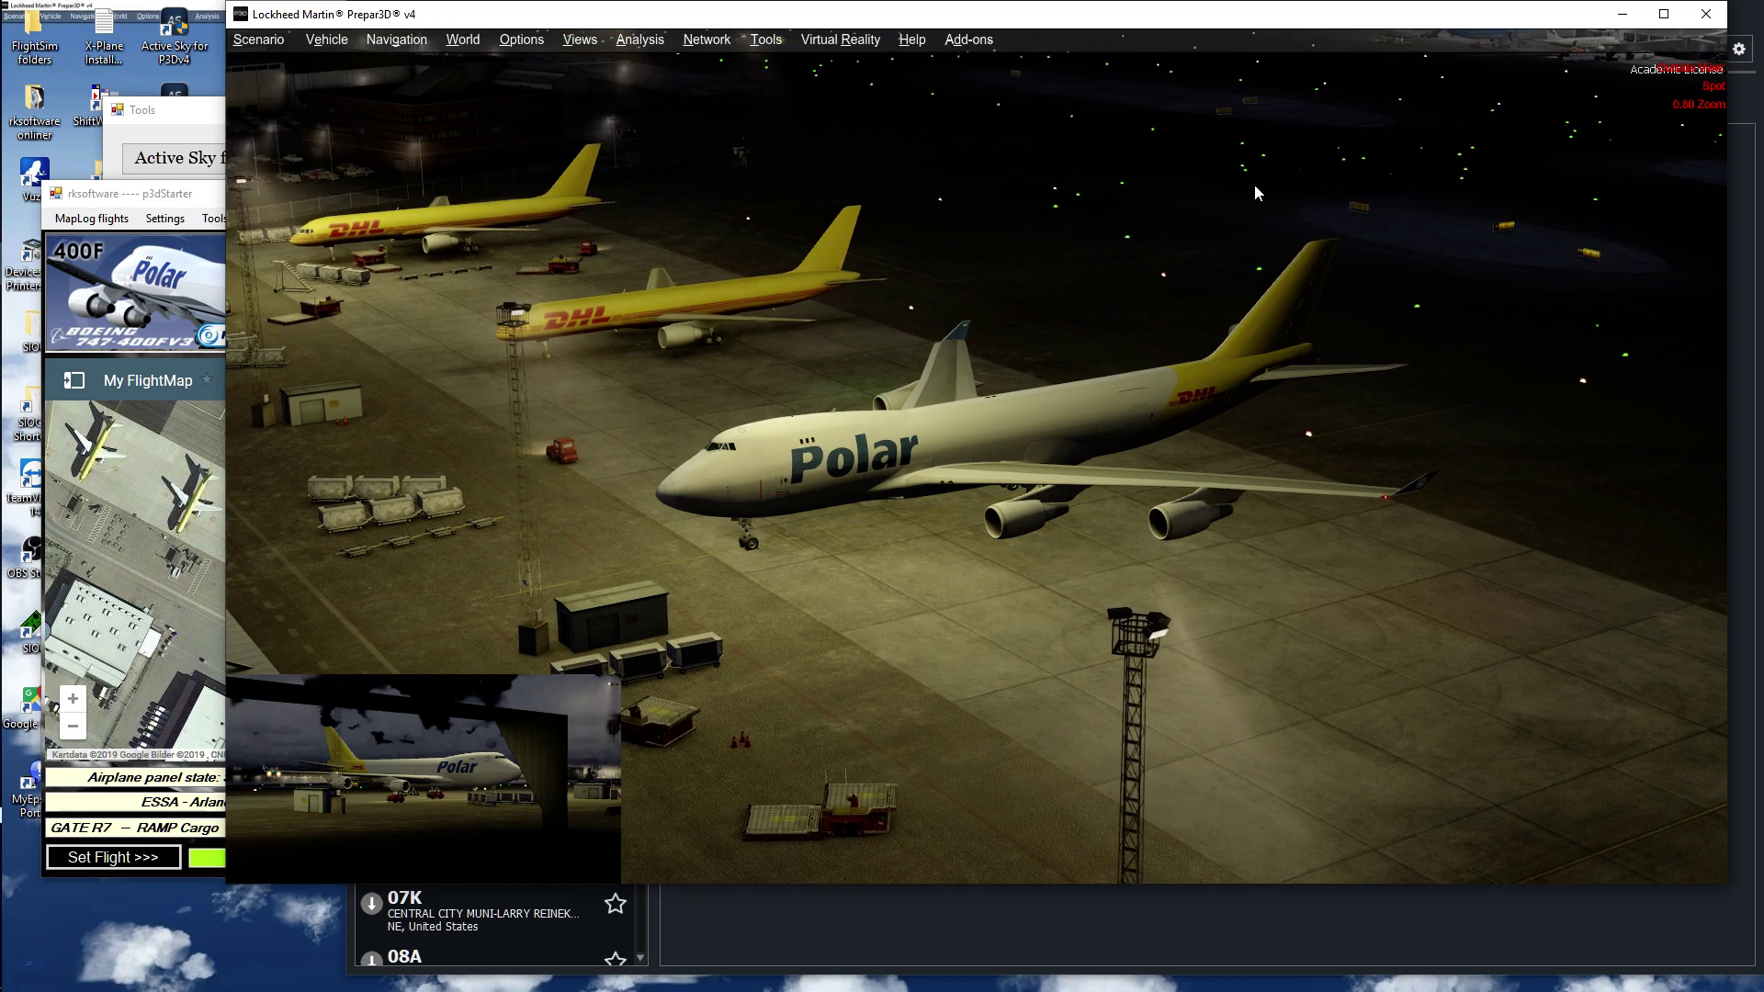
click(956, 41)
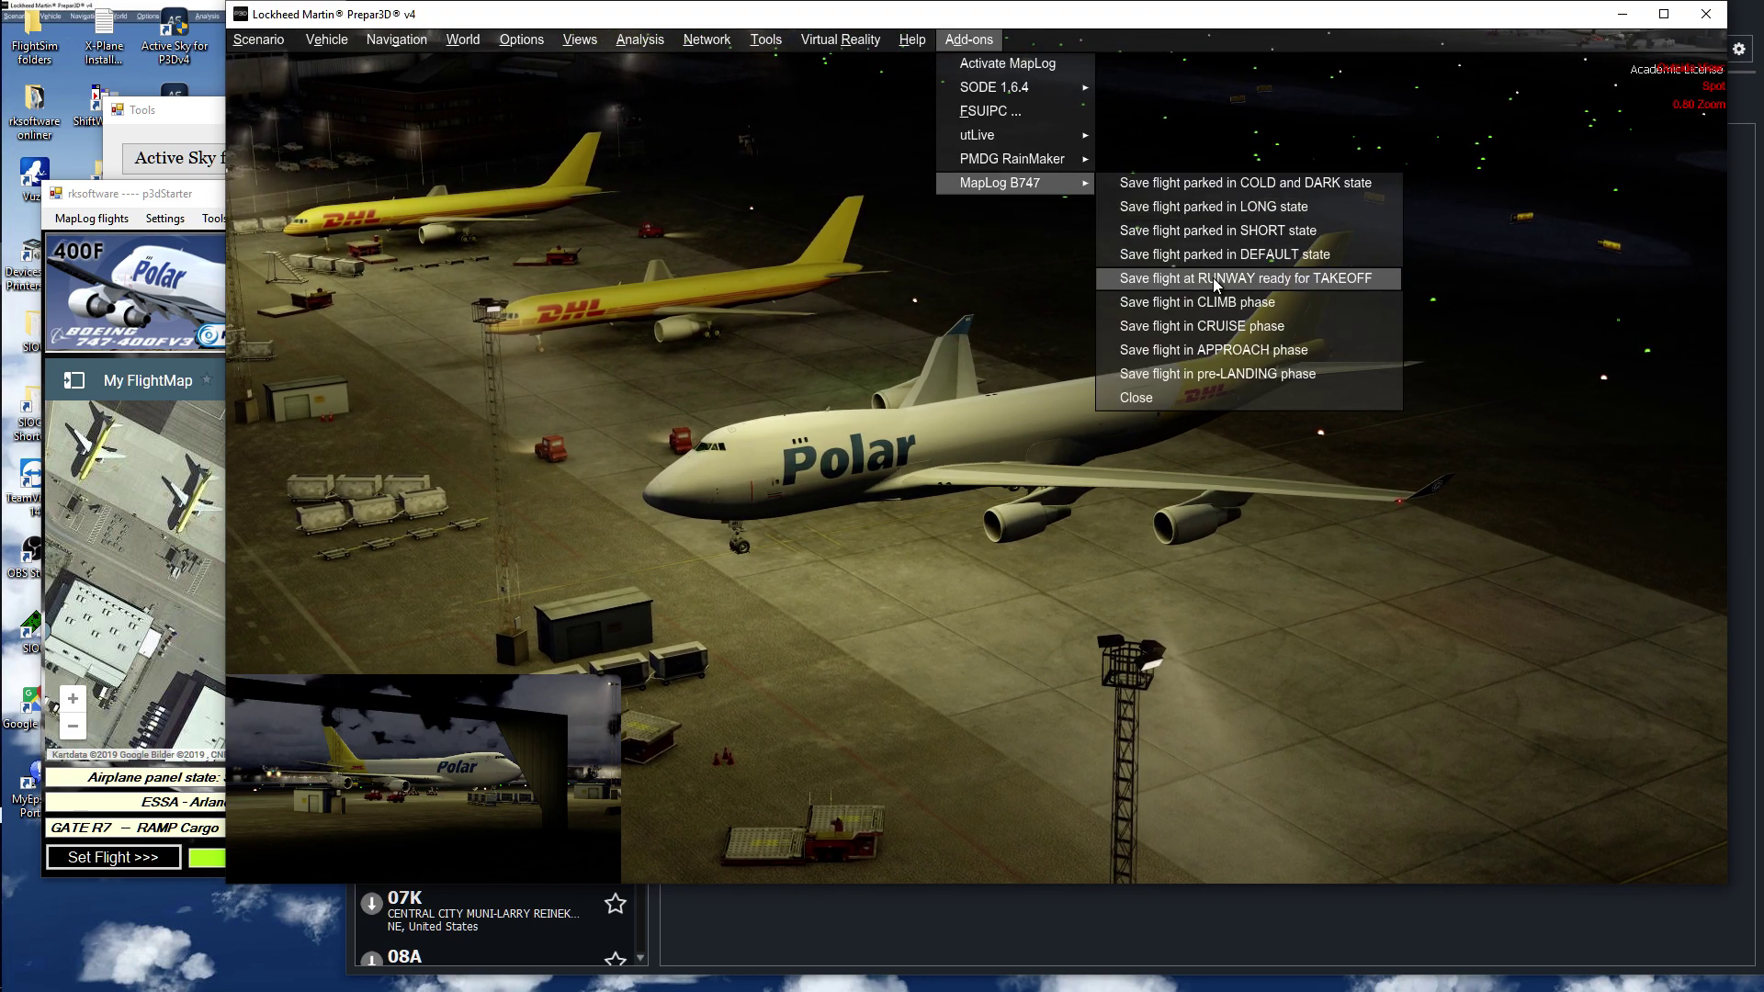
click(1213, 278)
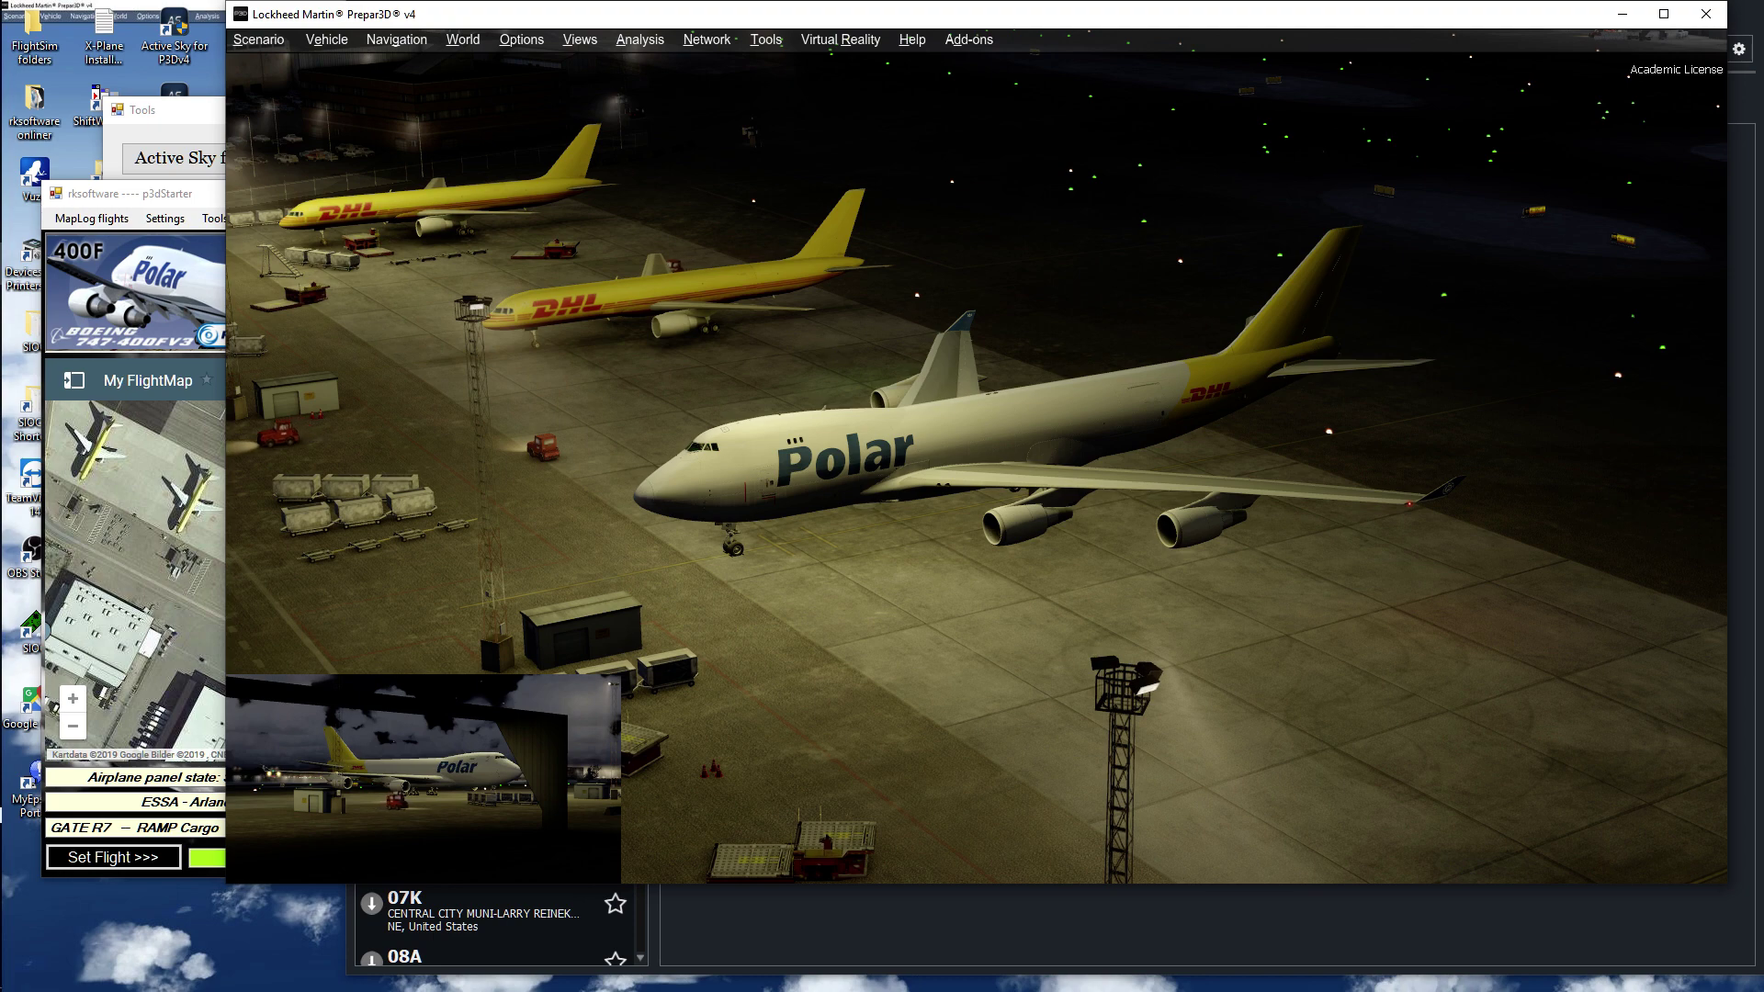
Step: Display MapLog B747's save-flight phases, from cold and dark through pre-landing
click(977, 43)
mouse_move(1012, 184)
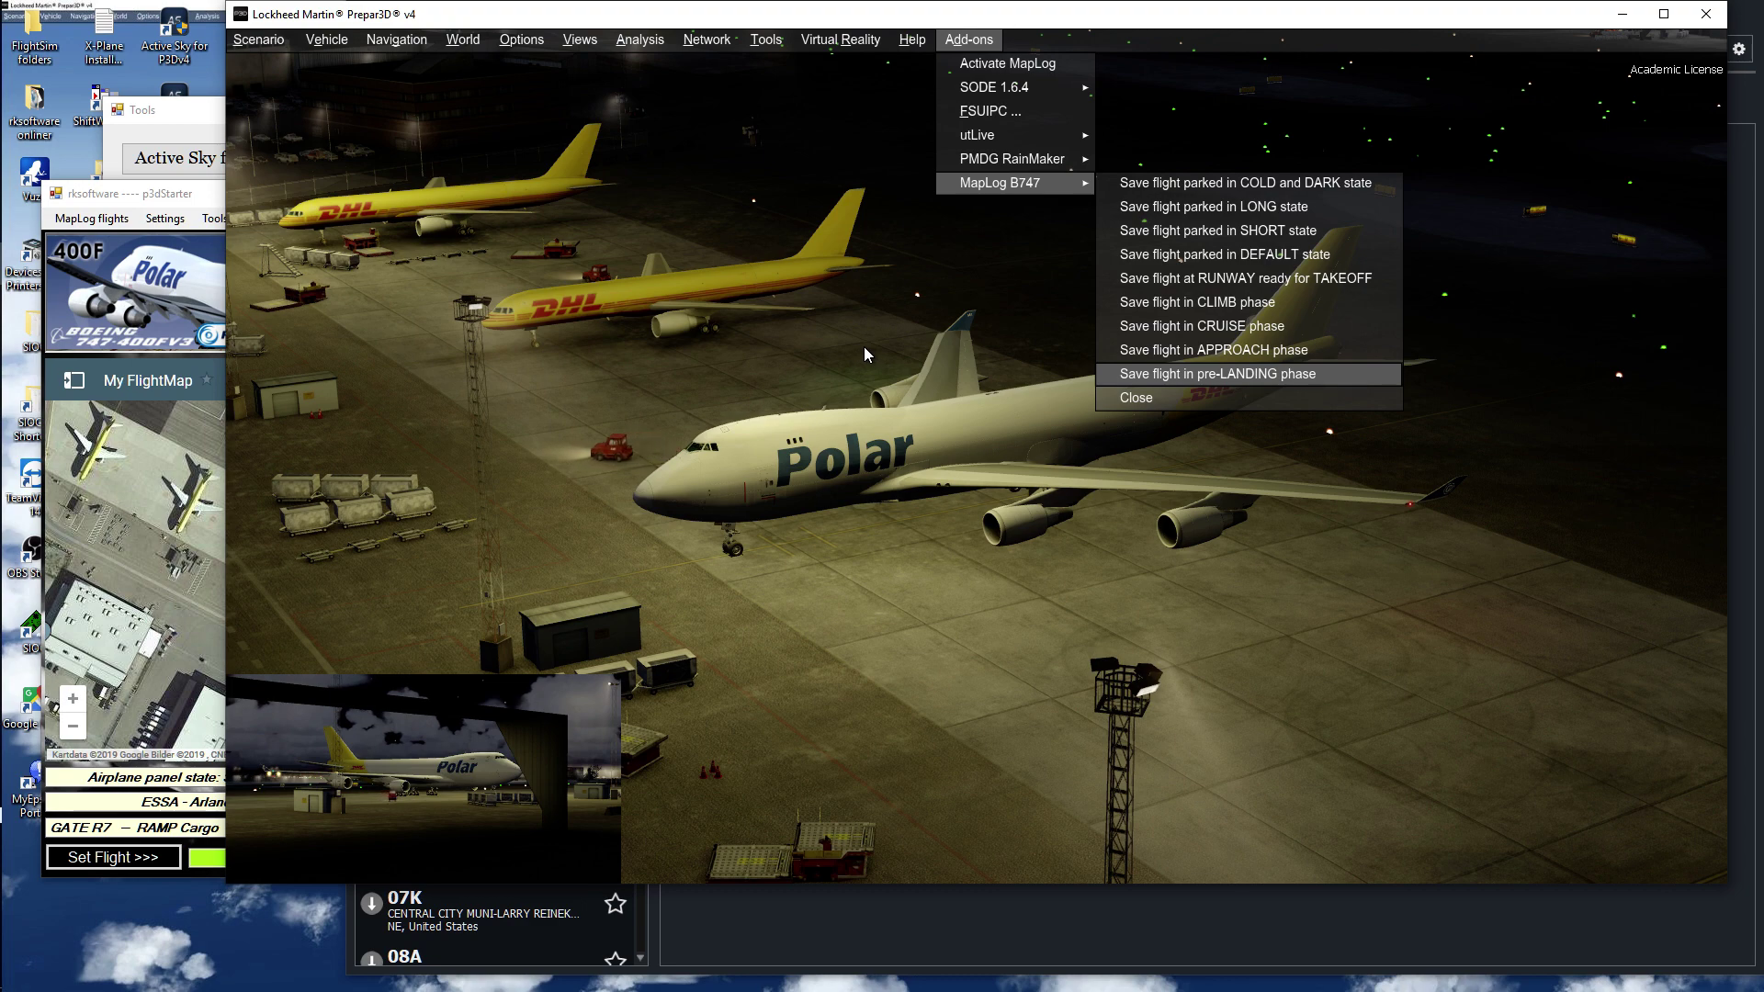
Step: Preview the saved ESSA 747 and KSEA WestJet 737 MapLog flights, then load the ESSA flight
click(200, 213)
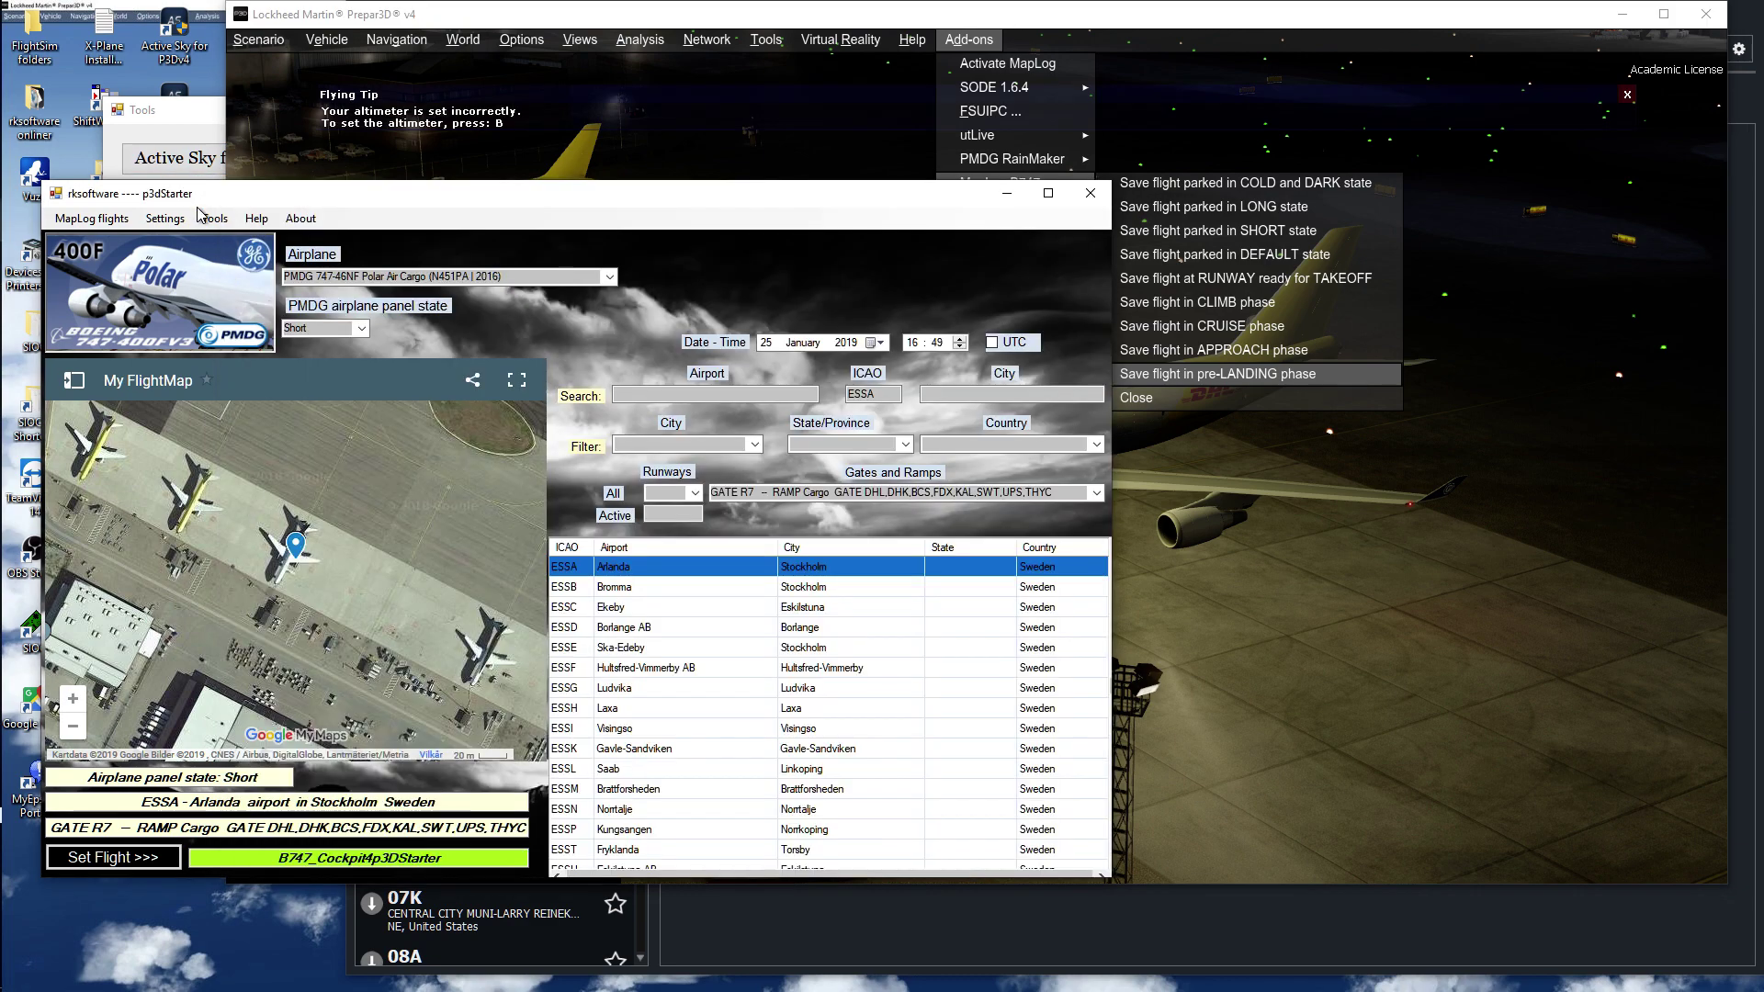
click(92, 218)
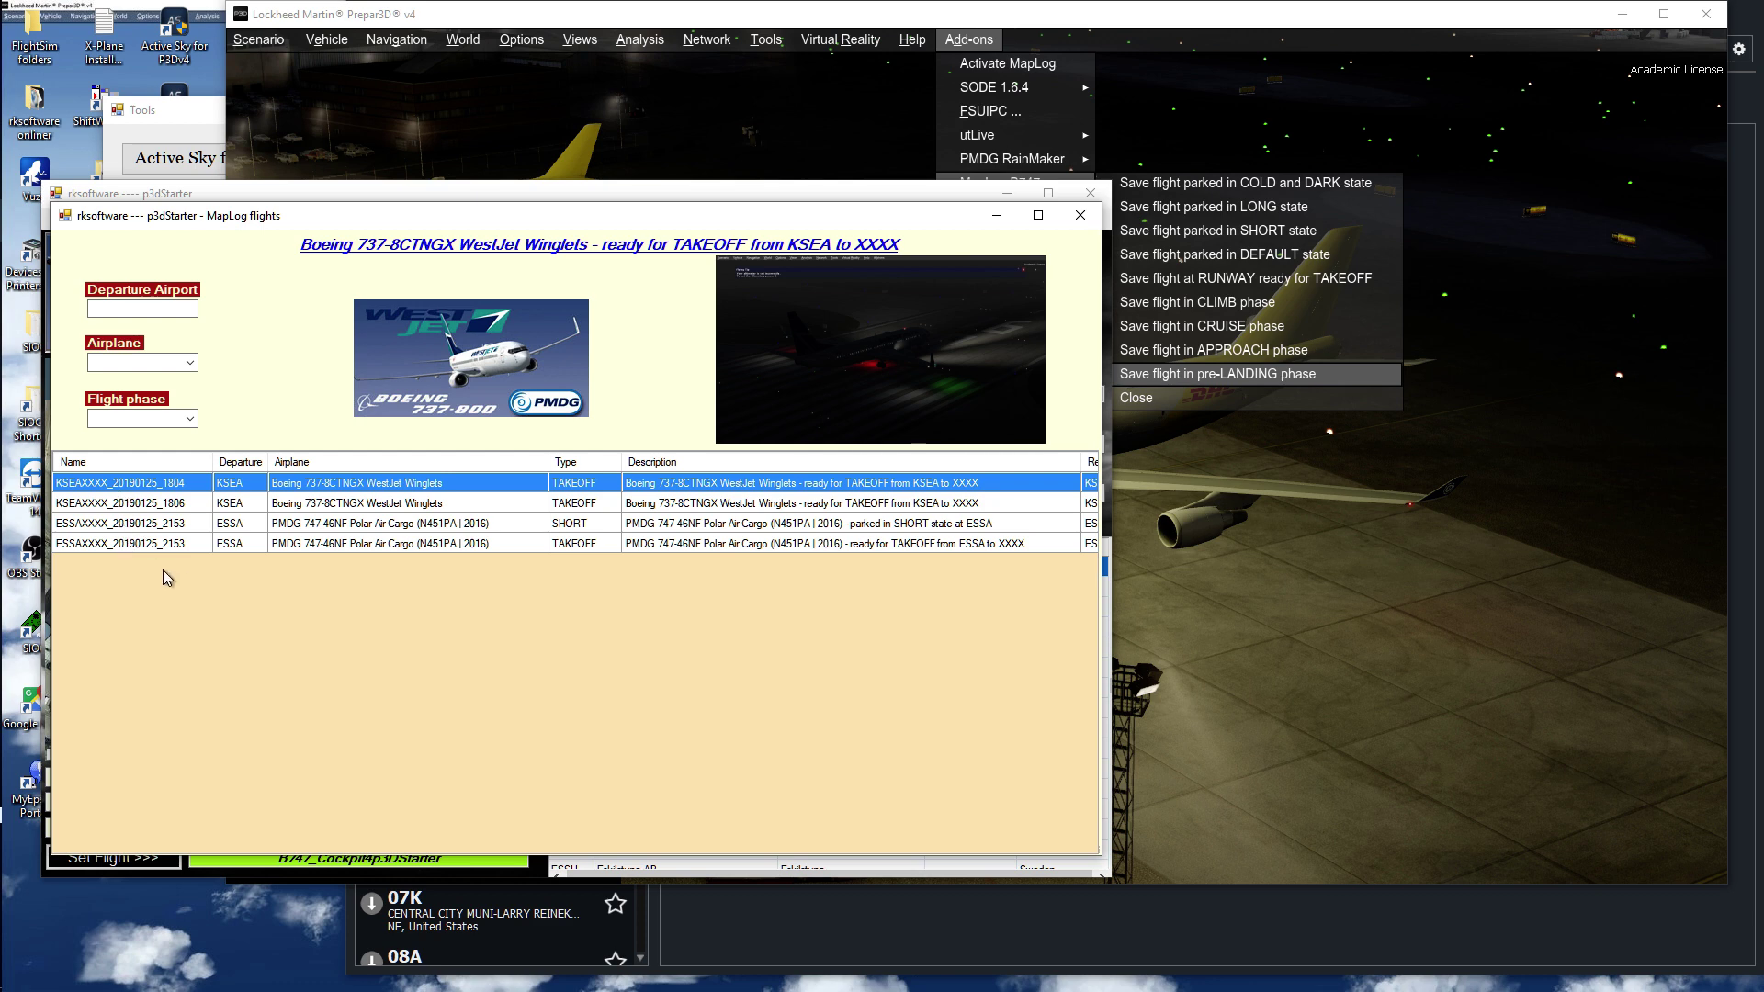
click(339, 527)
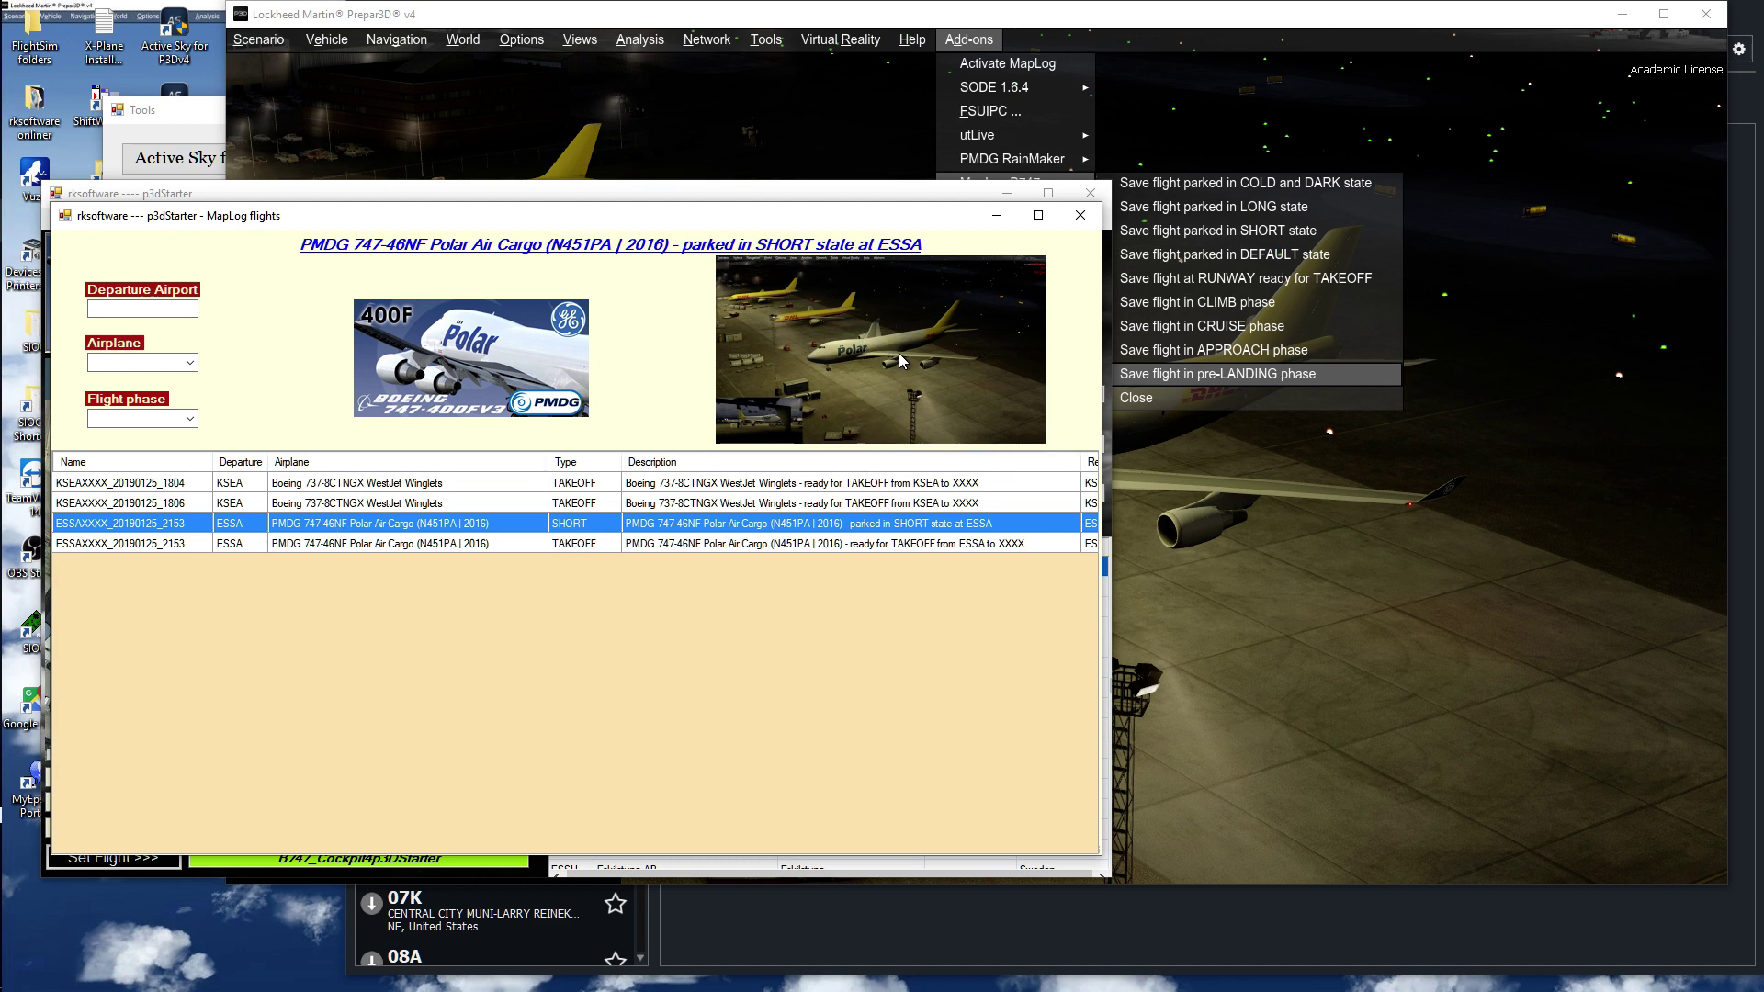
click(352, 545)
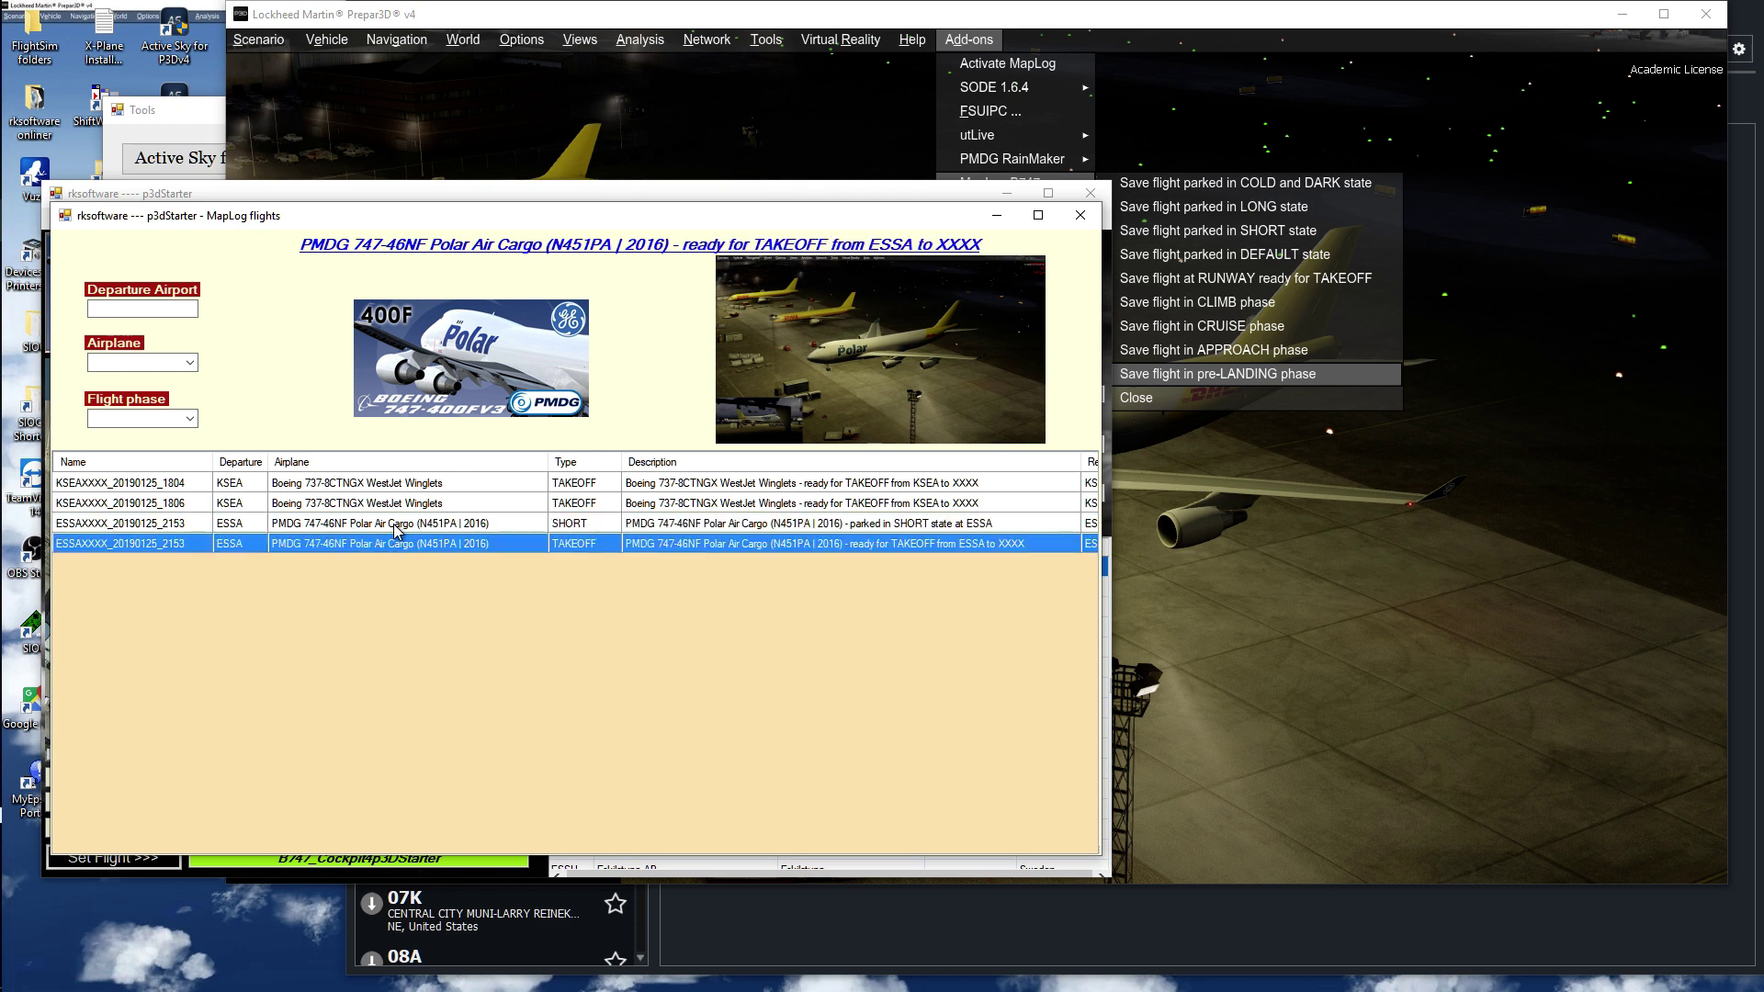
click(396, 524)
click(407, 485)
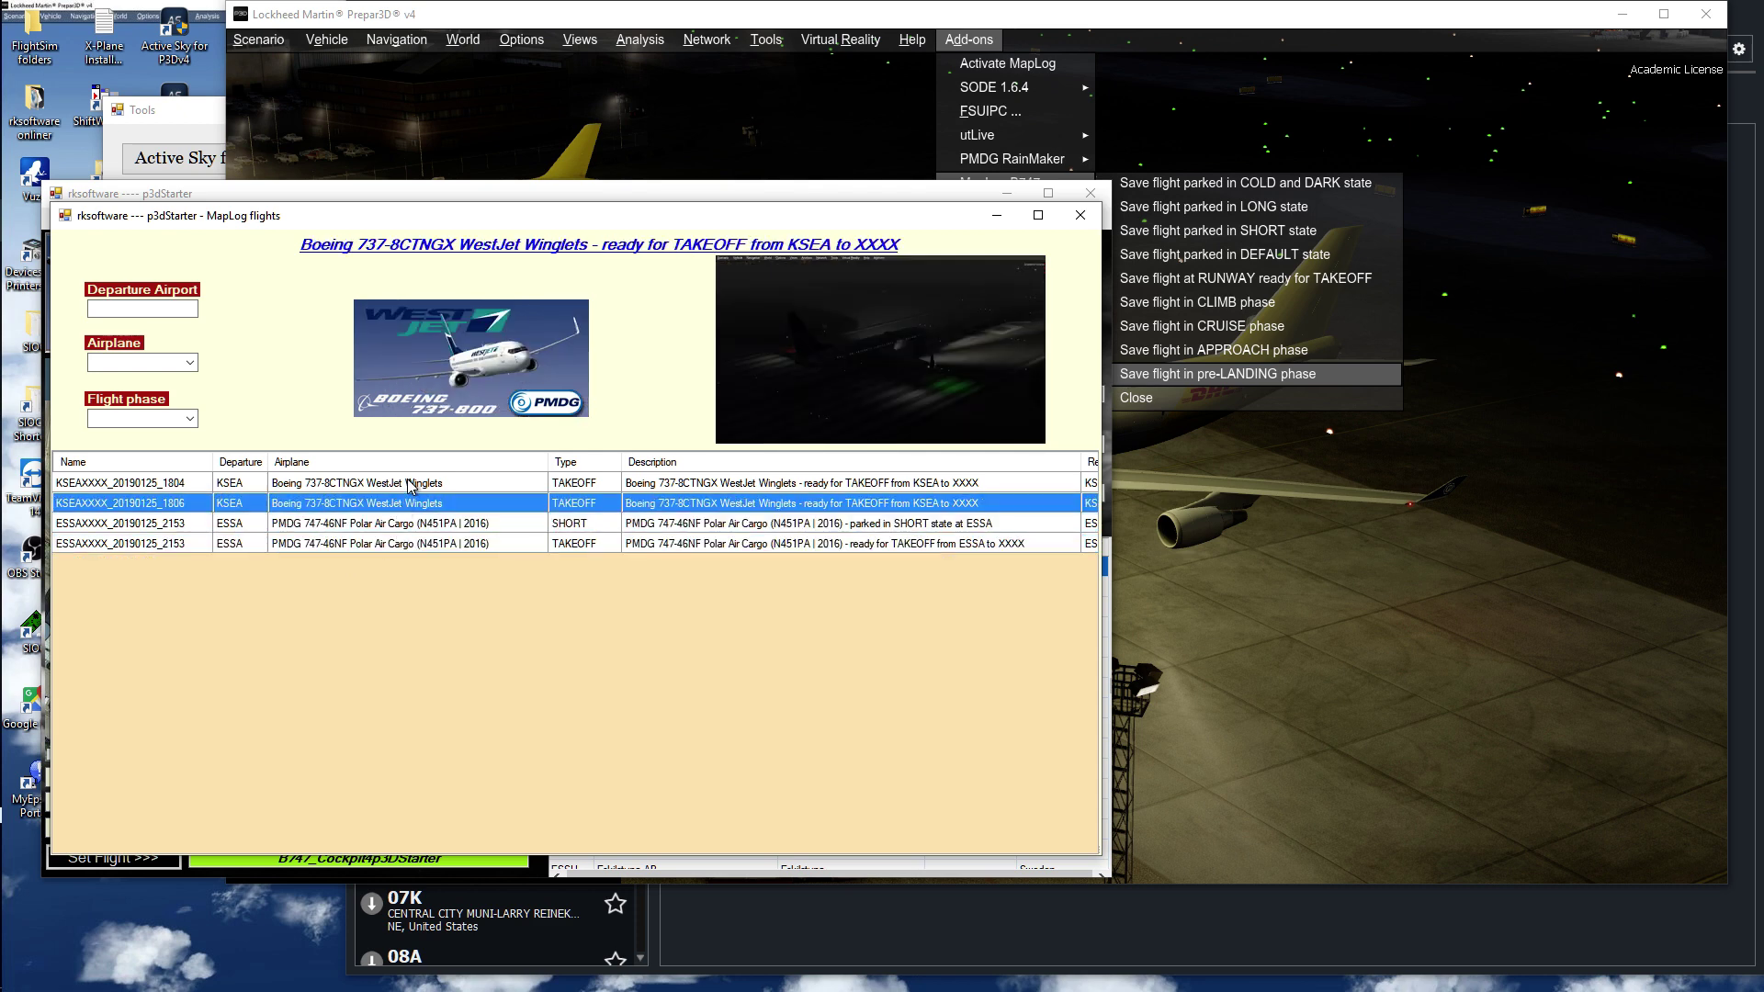
click(375, 547)
click(395, 523)
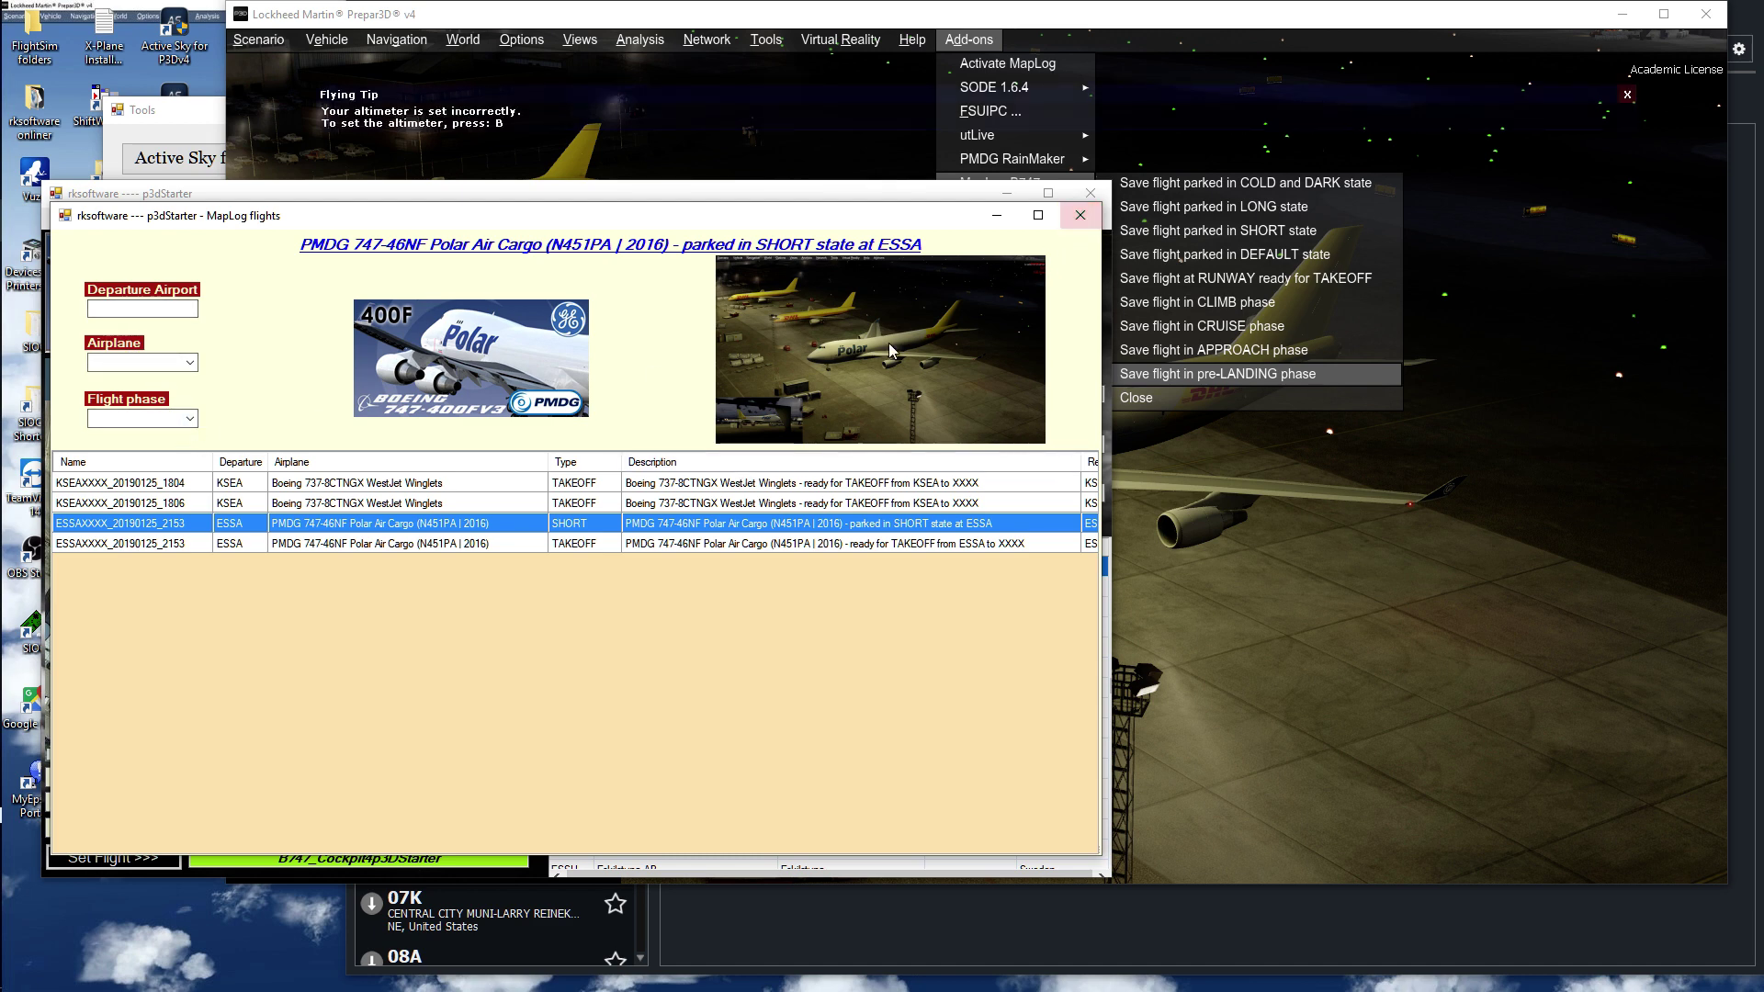
click(405, 504)
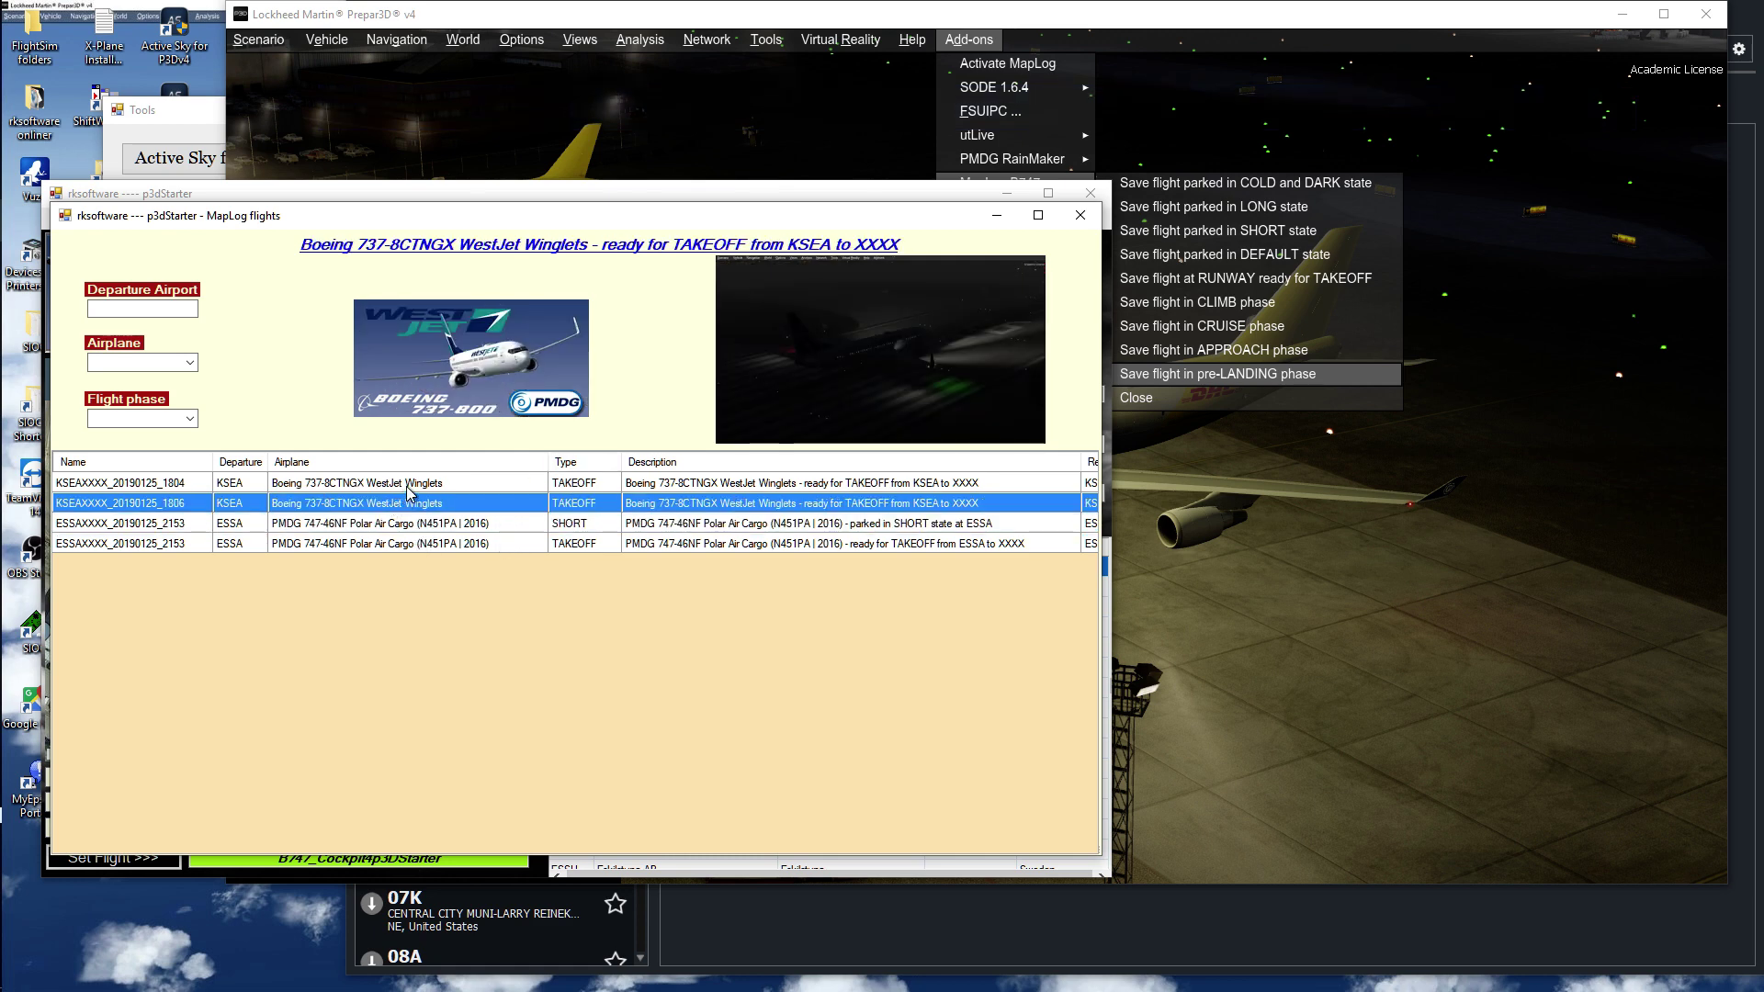
double_click(386, 544)
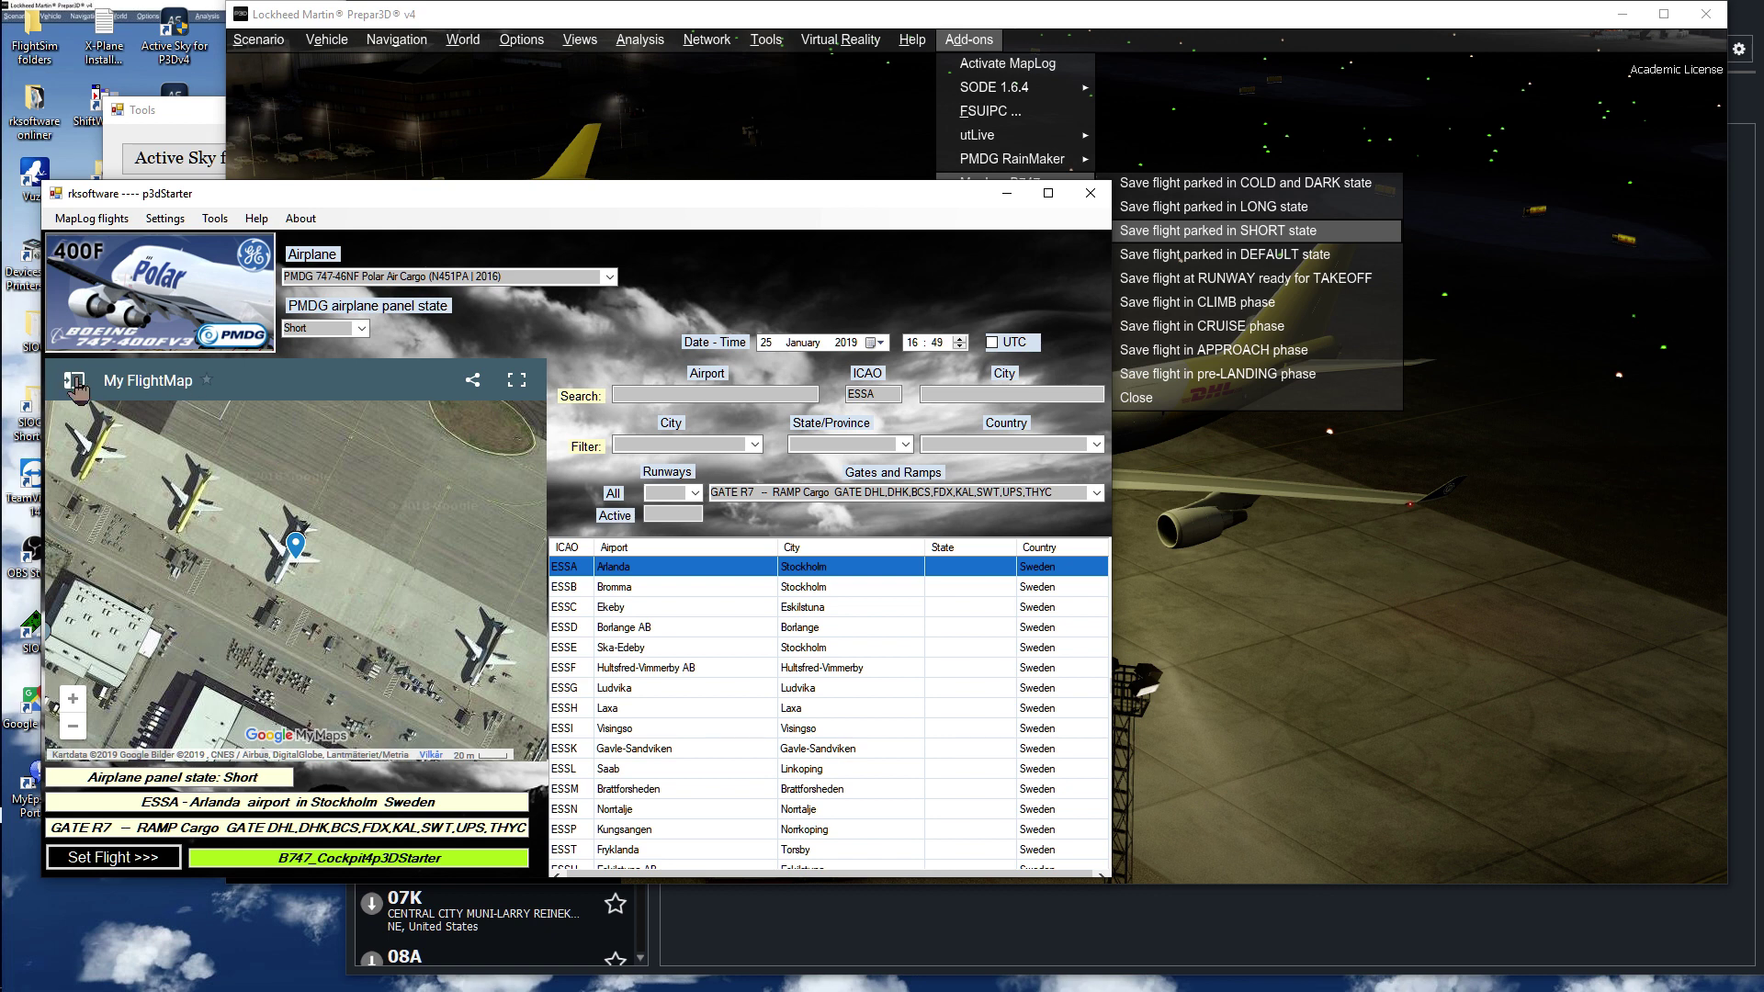
Step: From the My FlightMap legend, show the PMDG 747-45EF EVA Air Cargo entry and select its name ESSAXXXX_20190124_2116
click(74, 380)
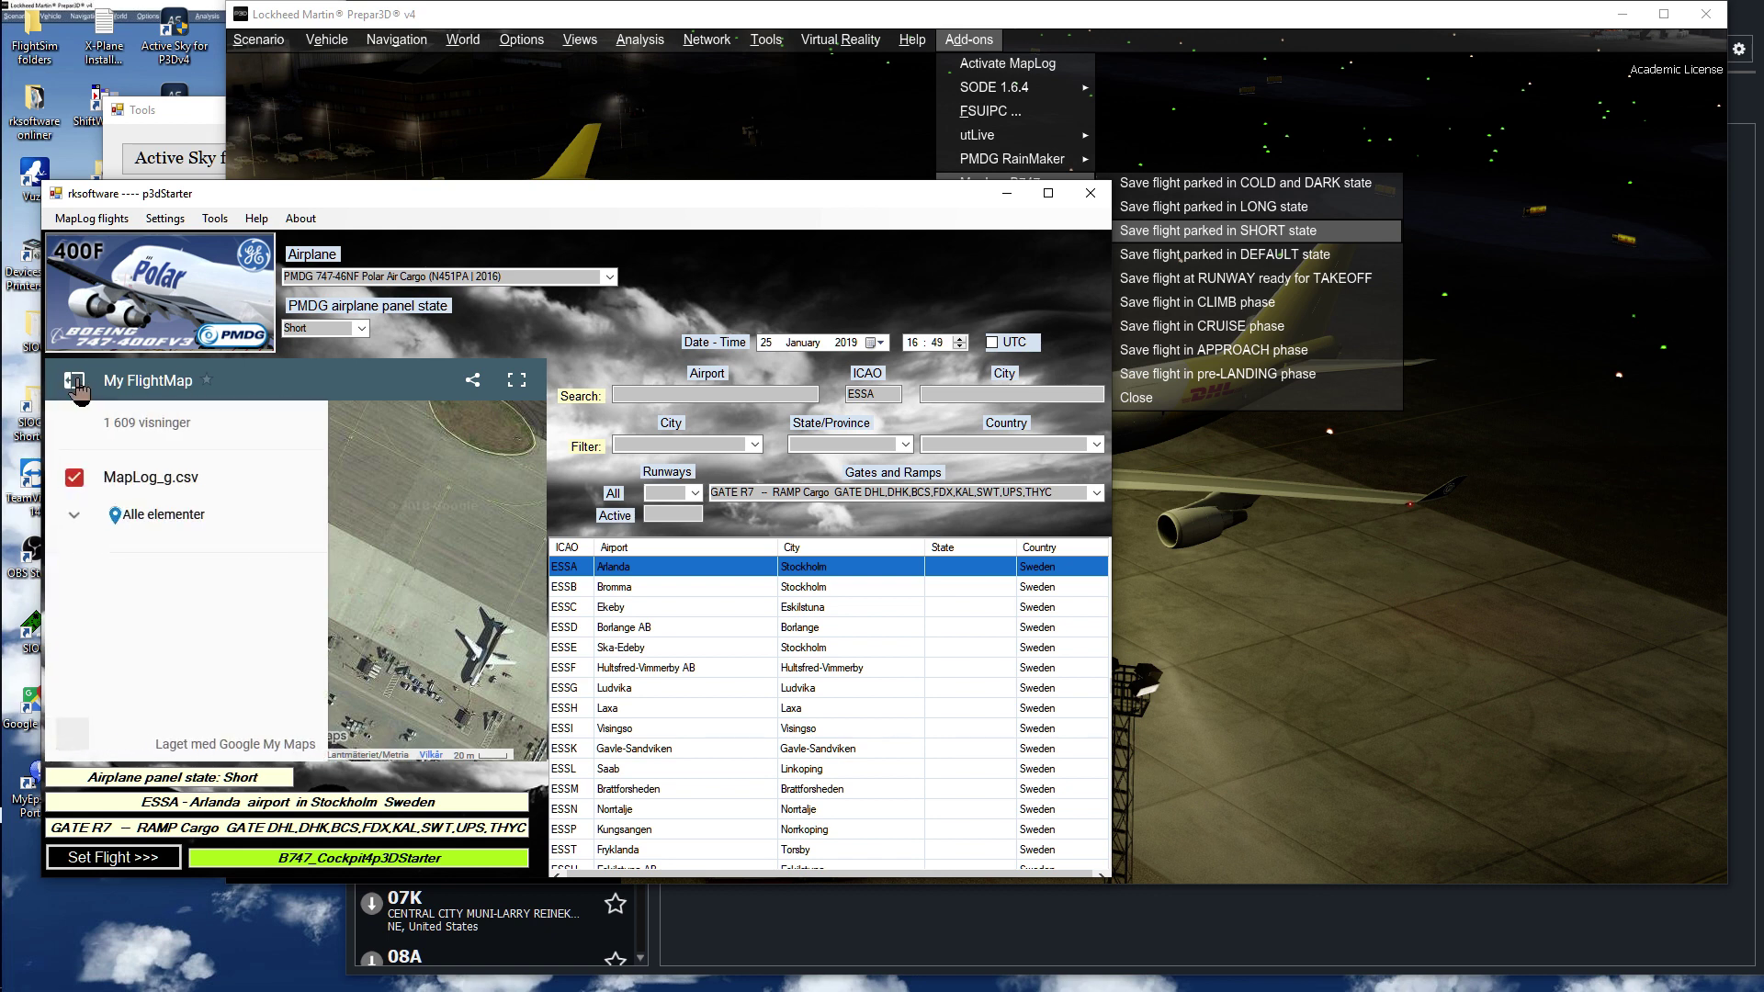
click(75, 519)
drag(329, 466, 340, 611)
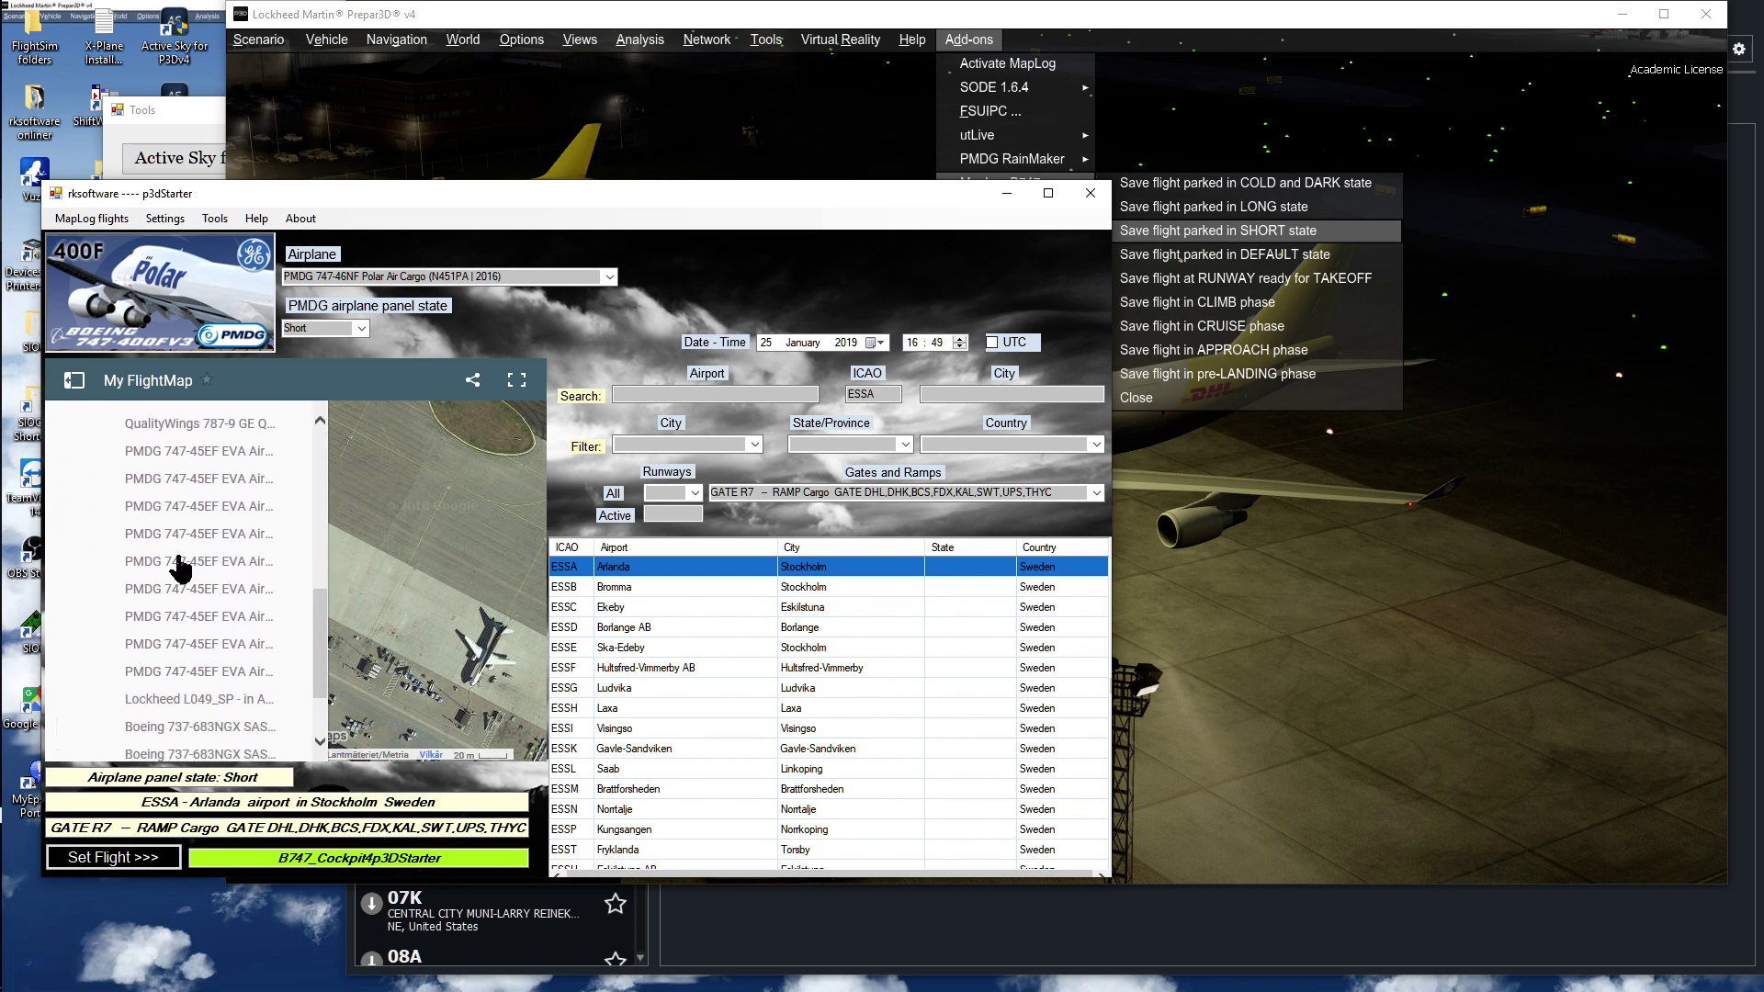
click(183, 558)
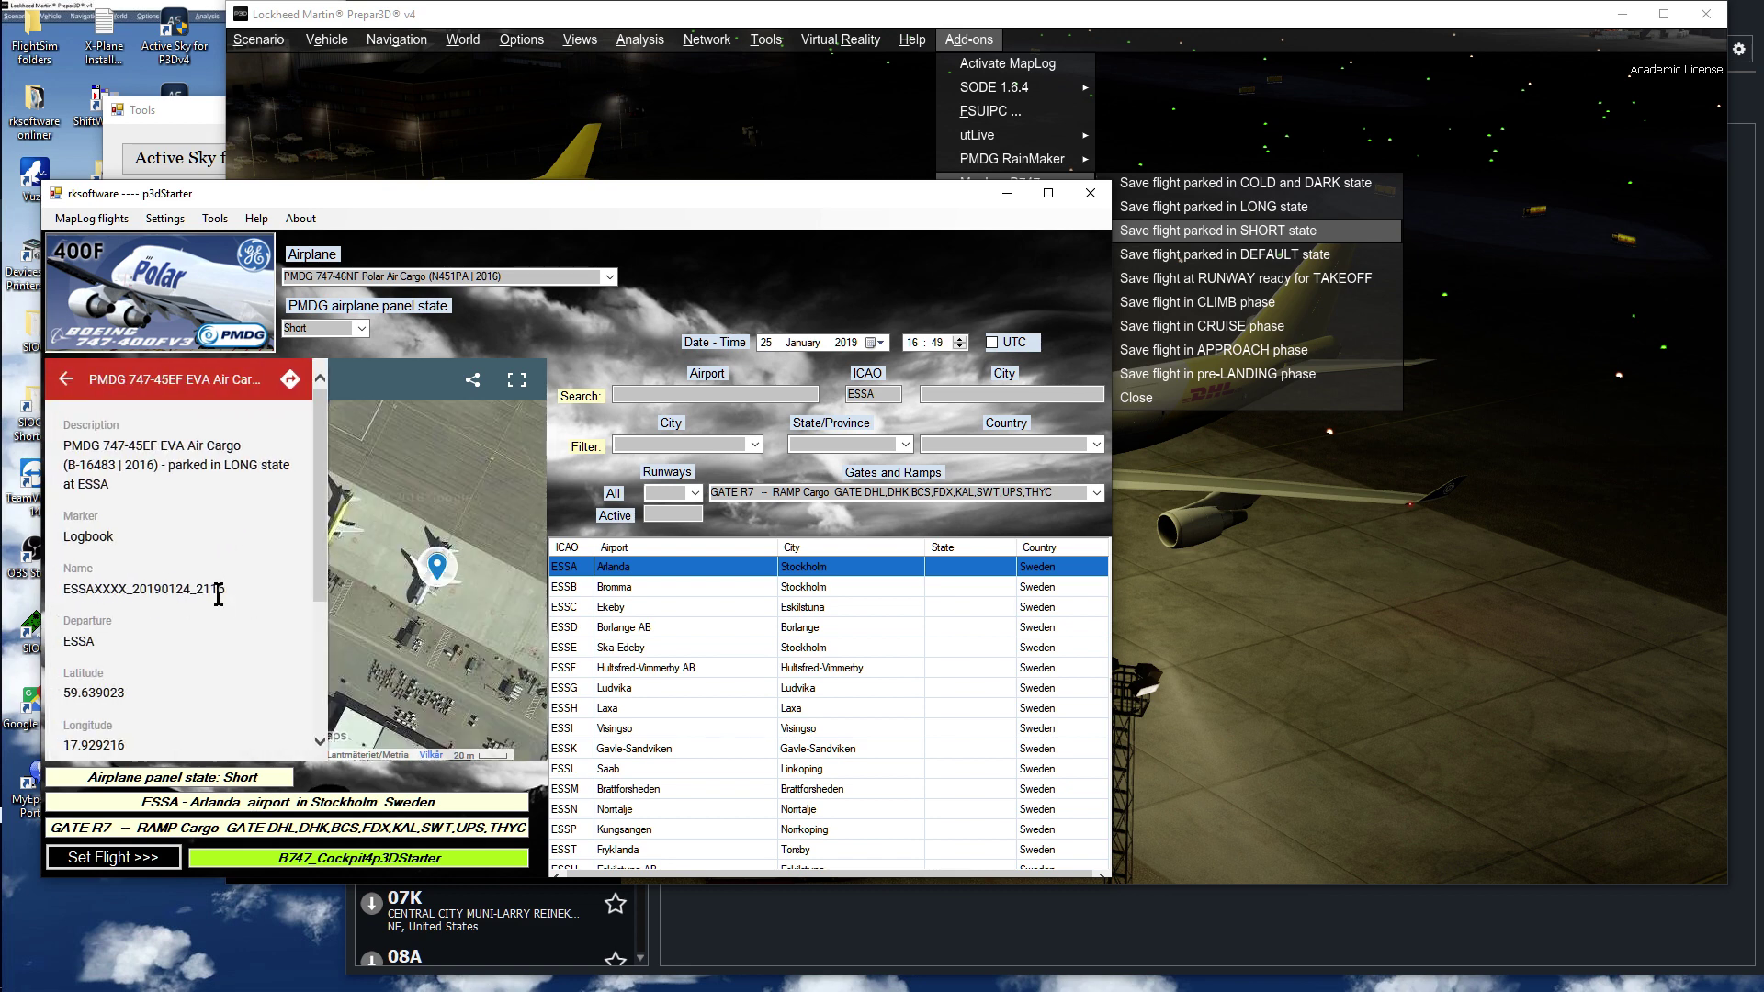
drag(228, 593, 78, 613)
key(ctrl+c)
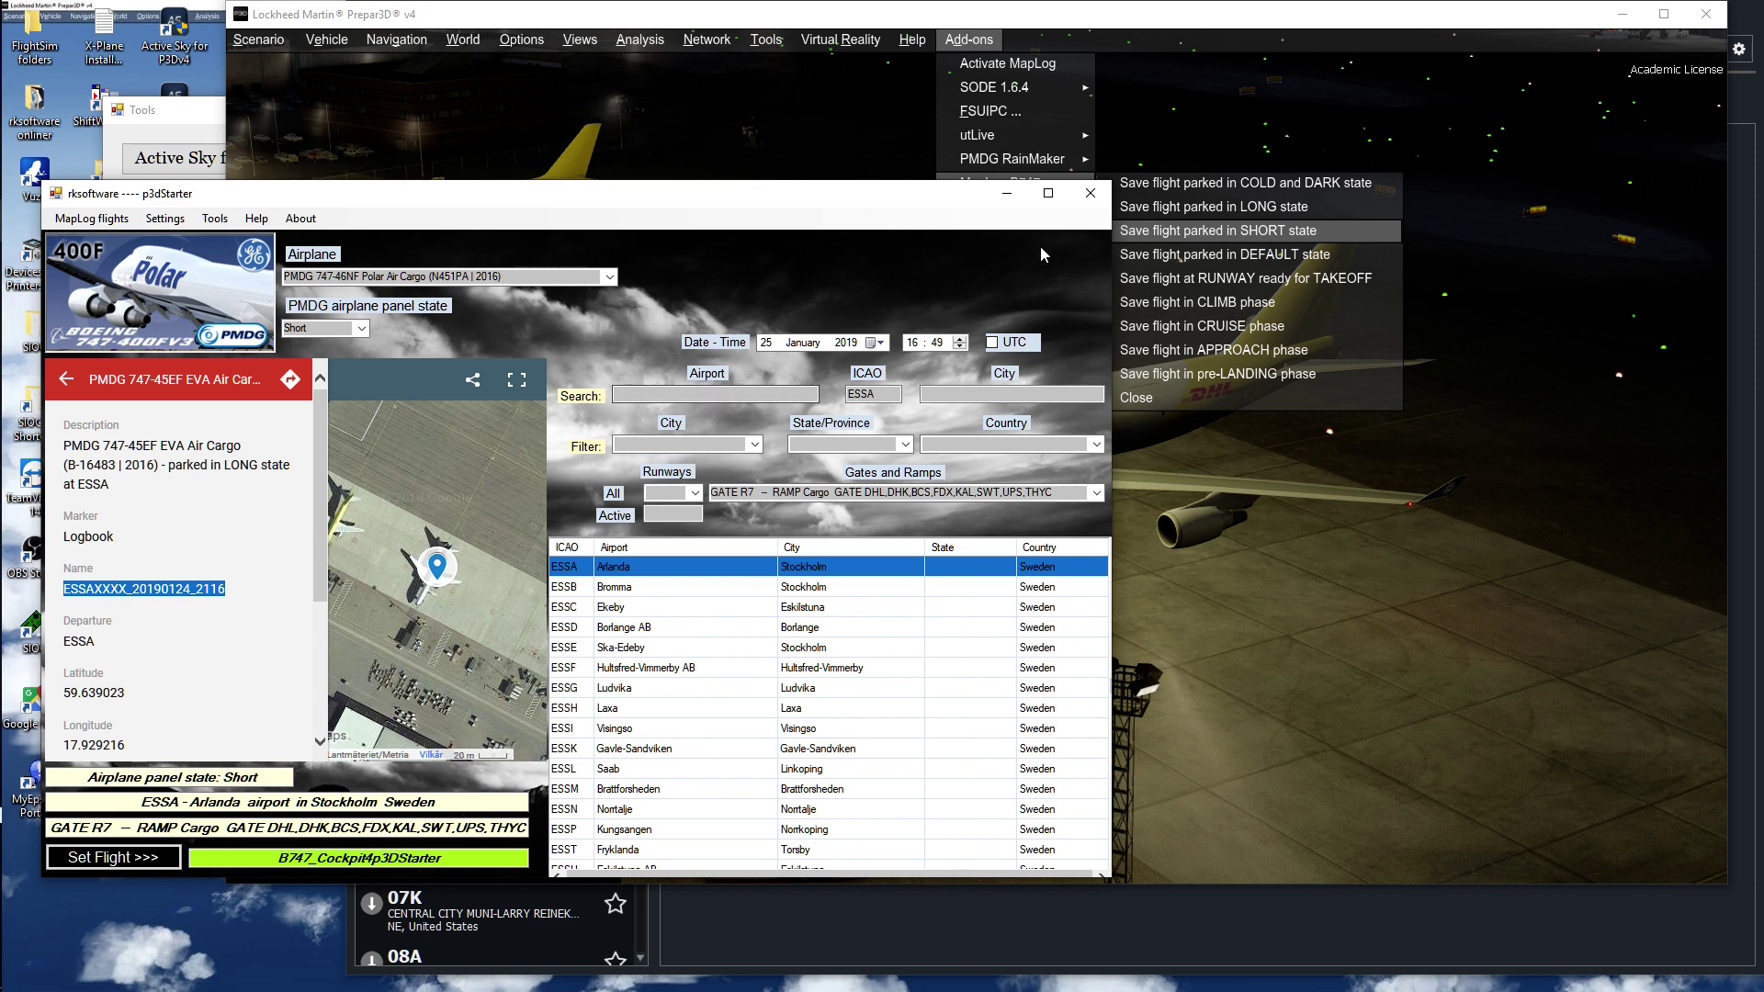
Step: Search Prepar3D's Load Scenario dialog for the pasted name ESSAXXXX_20190124_2116
click(397, 40)
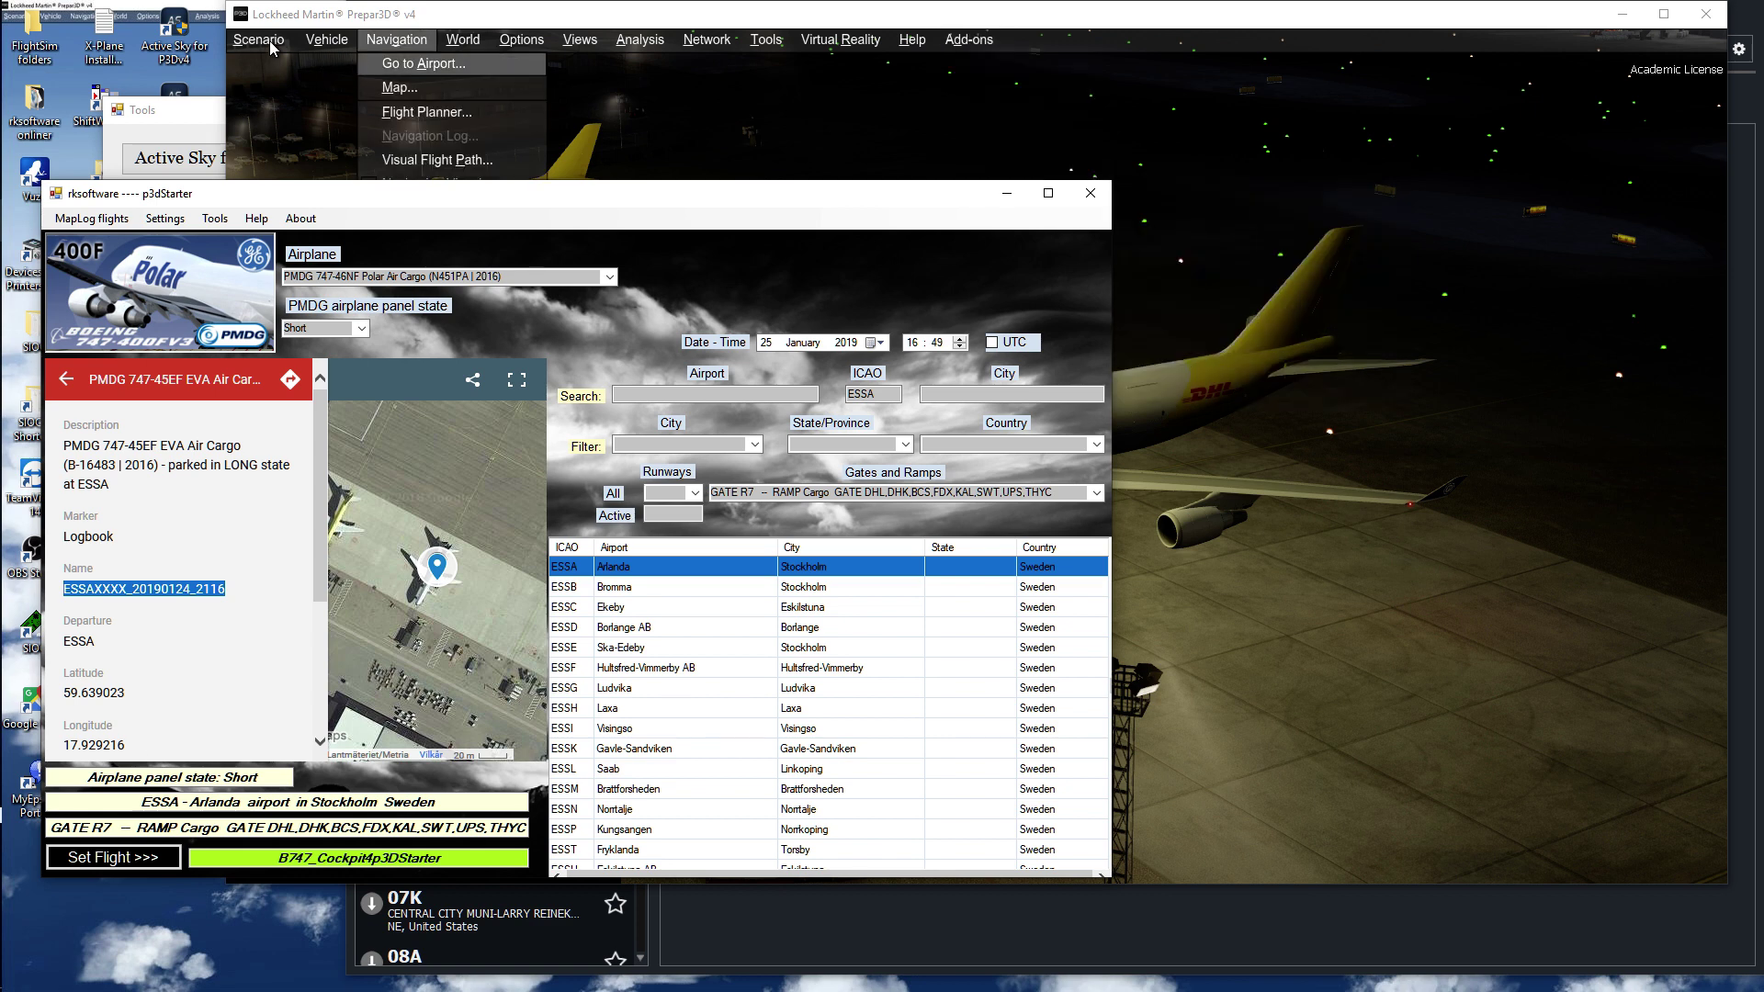
mouse_move(258, 40)
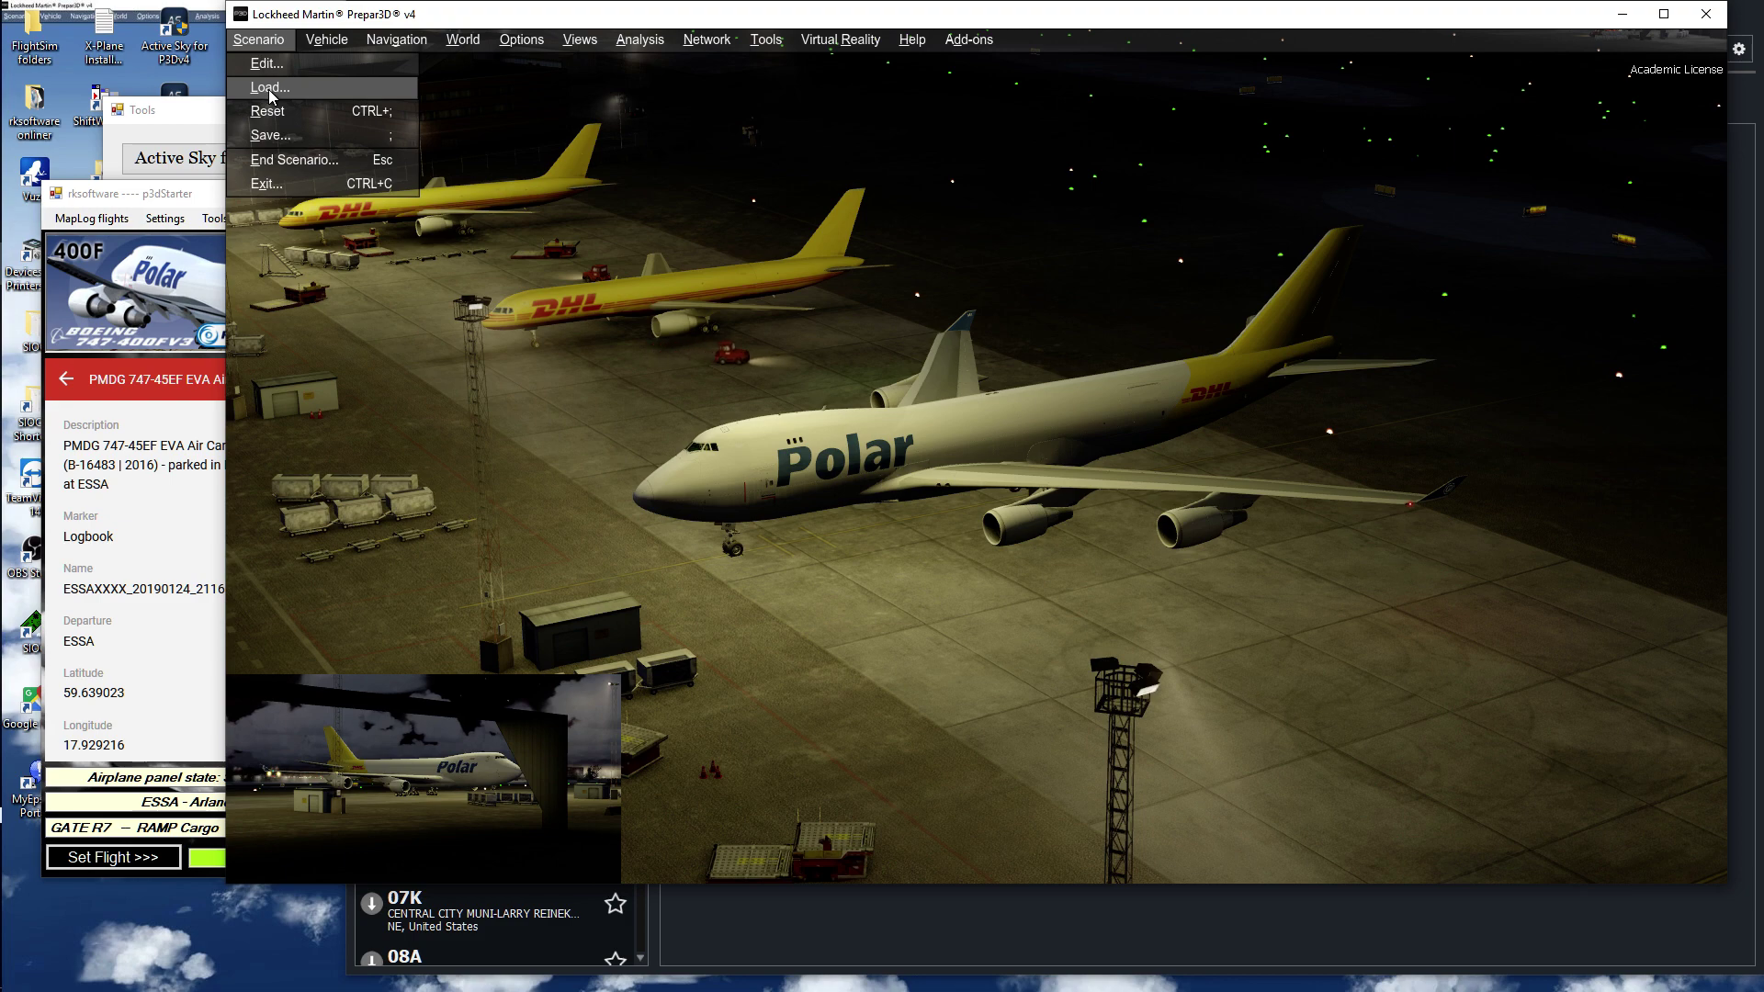
click(270, 88)
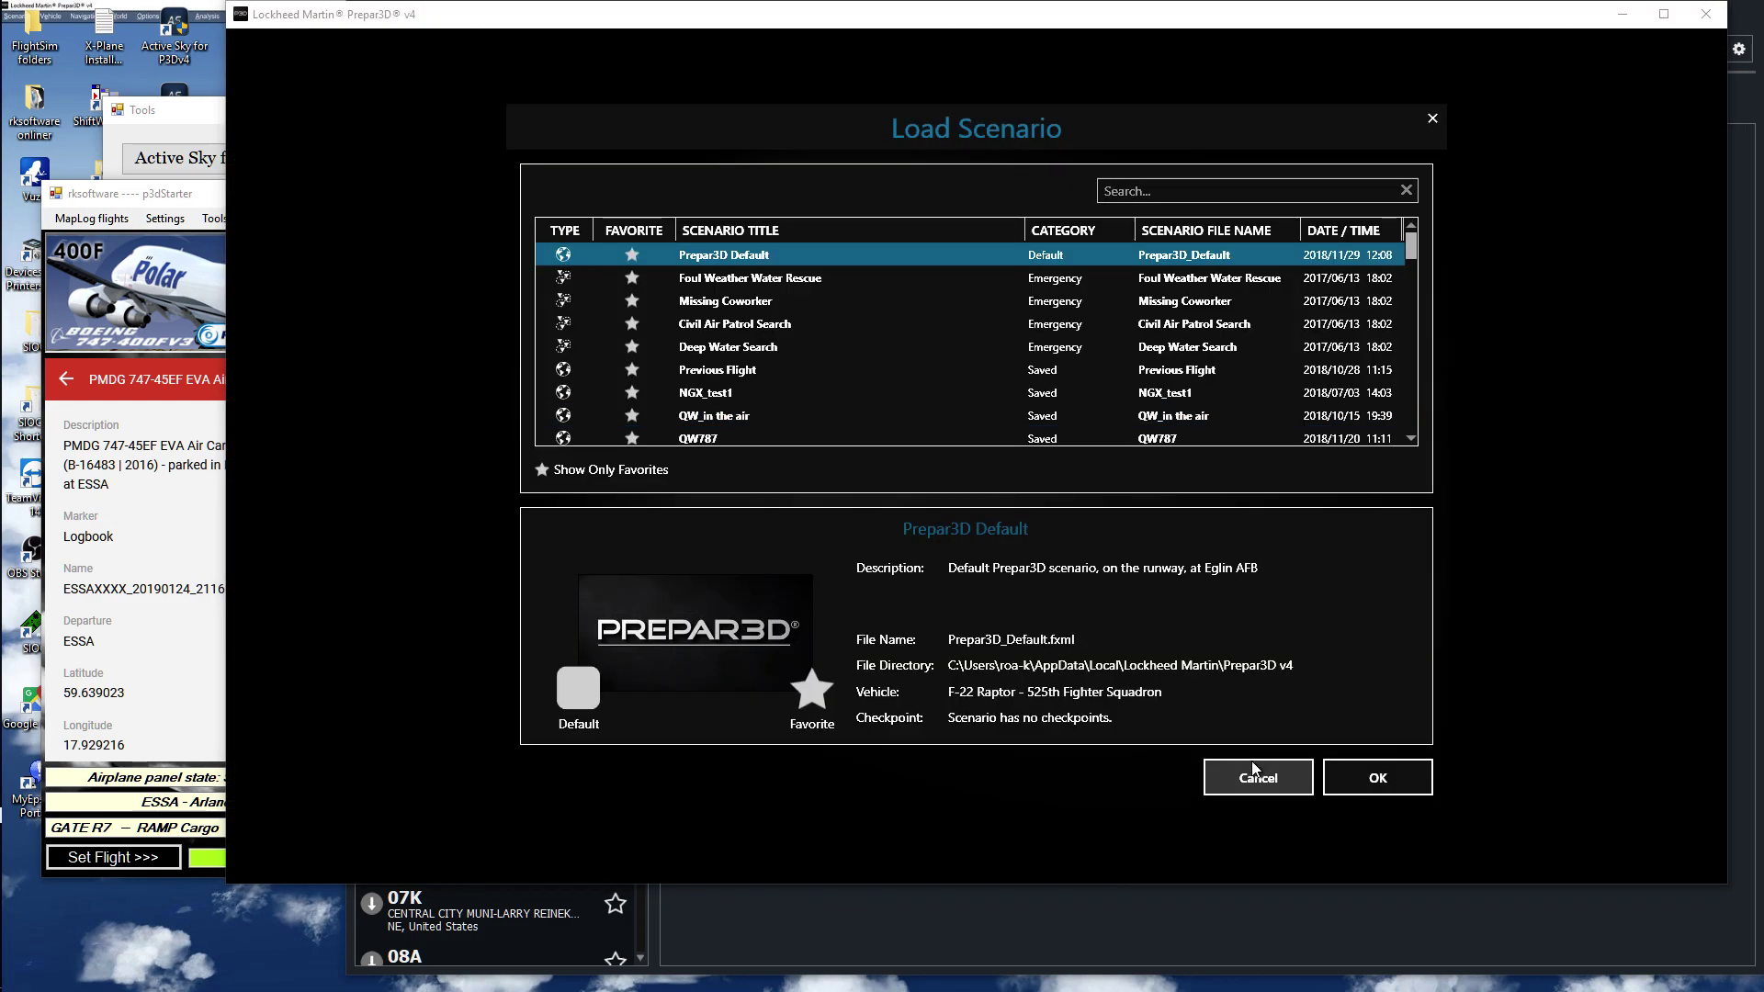
click(1211, 190)
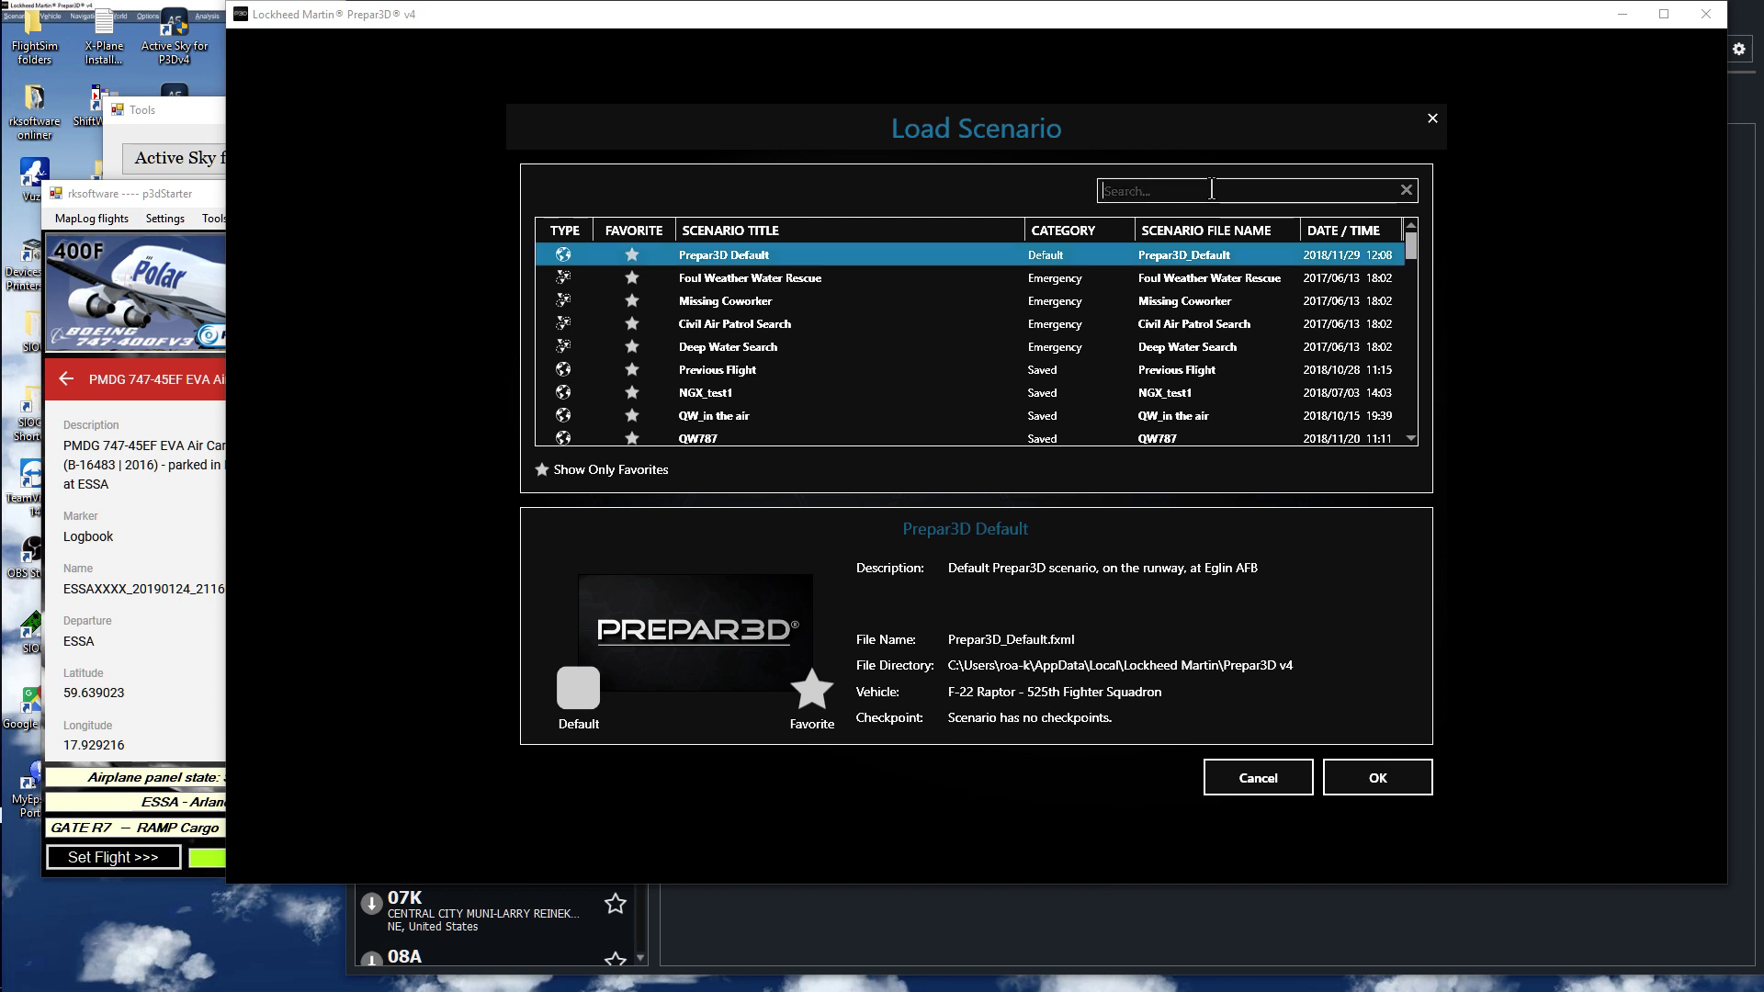
key(ctrl+v)
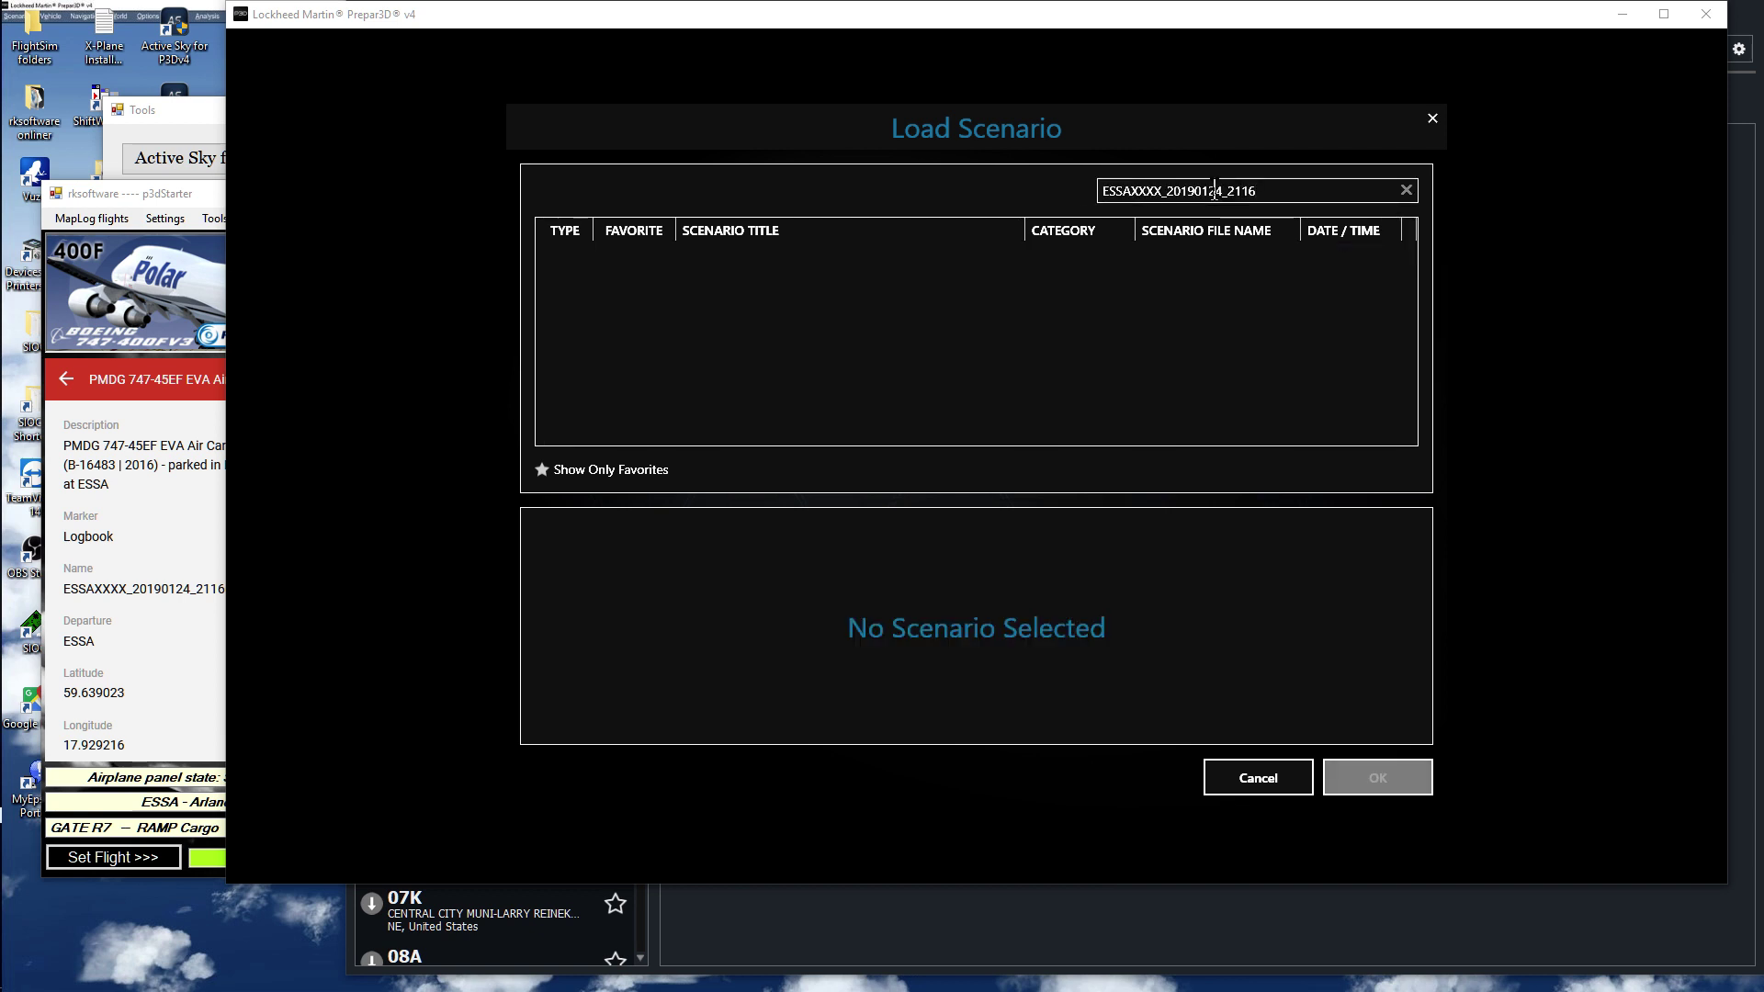